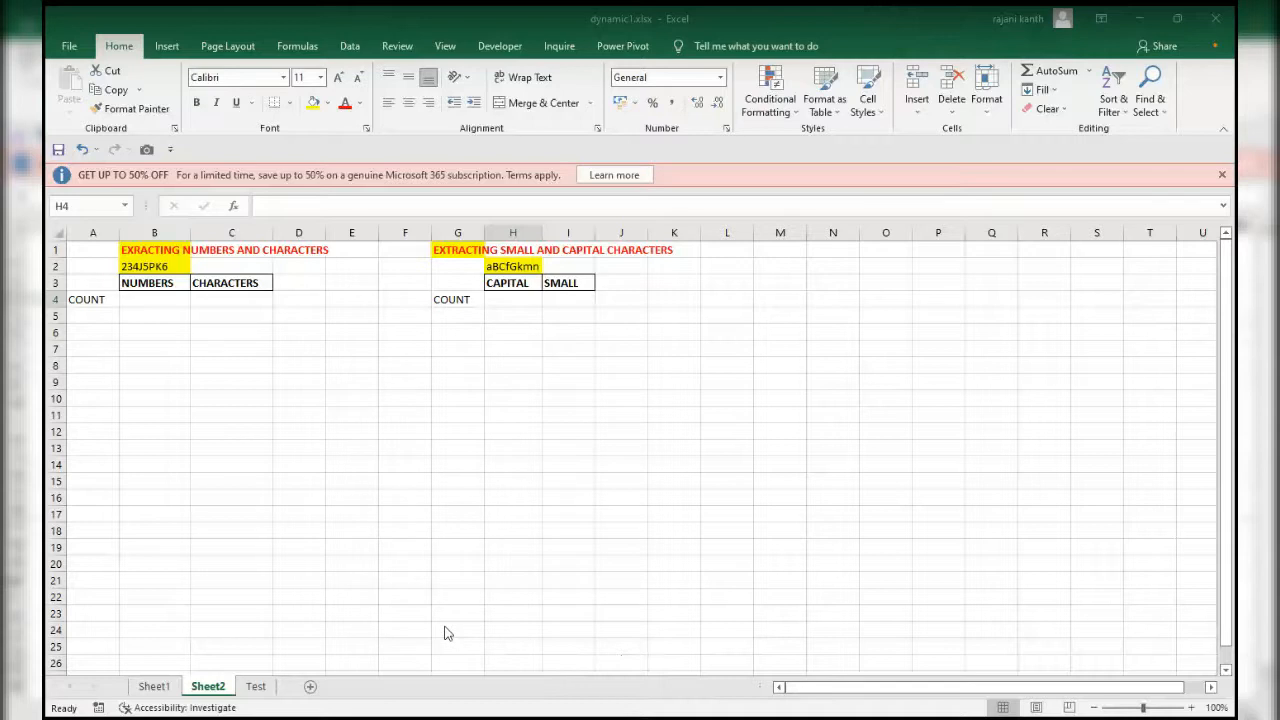
Step: Begin a MID formula in the NUMBERS count cell B4 with the absolute reference $B$2 as its text
left_click(235, 437)
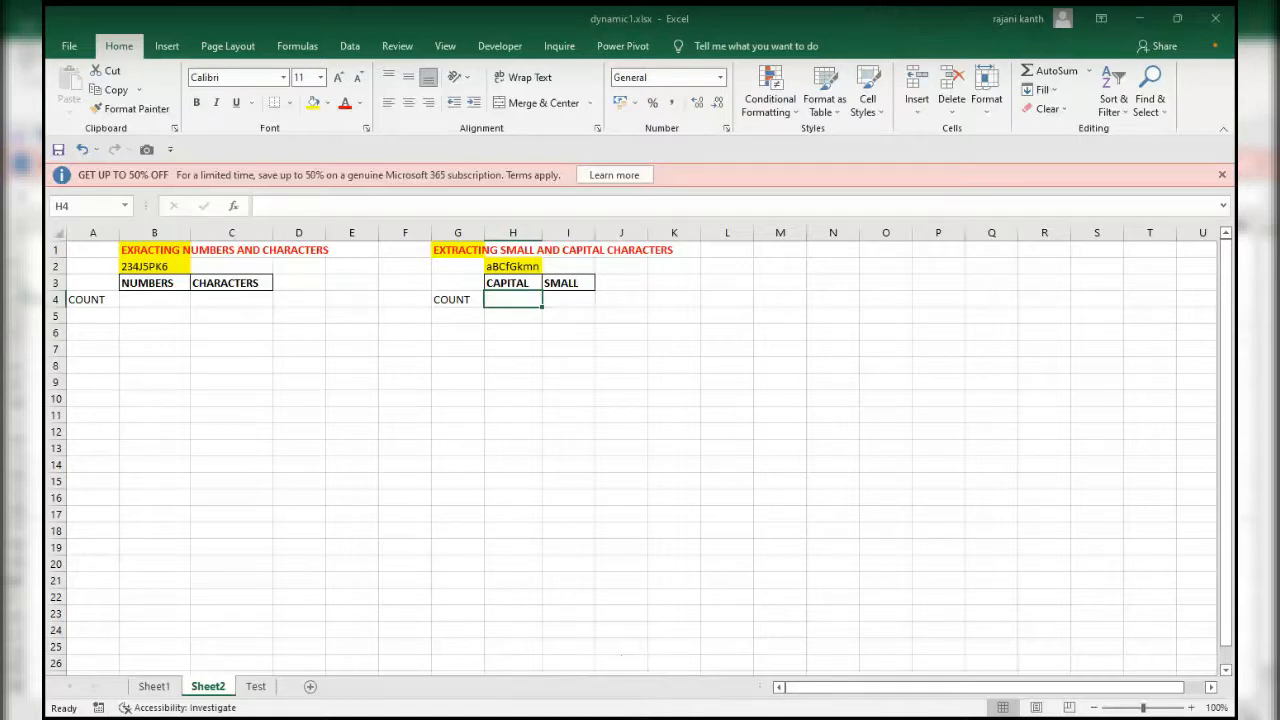
left_click(1162, 708)
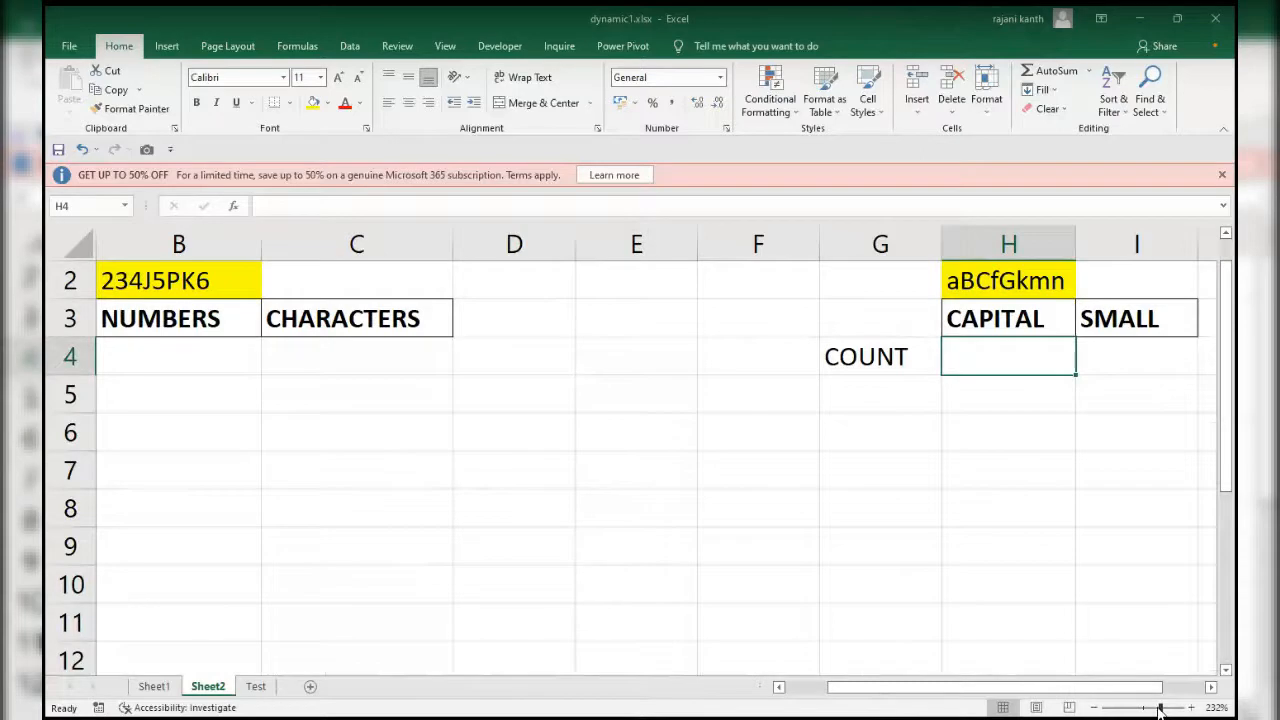
scroll(1034, 673, "left", 1)
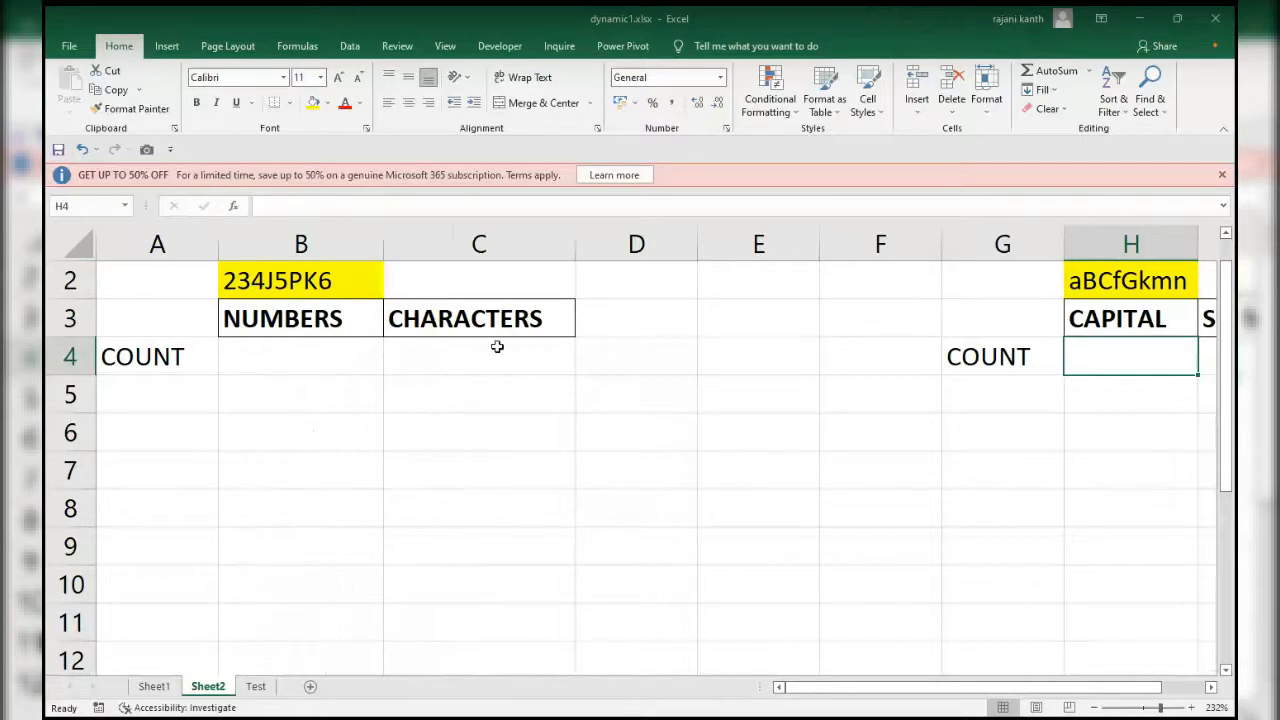
left_click(298, 358)
type("=")
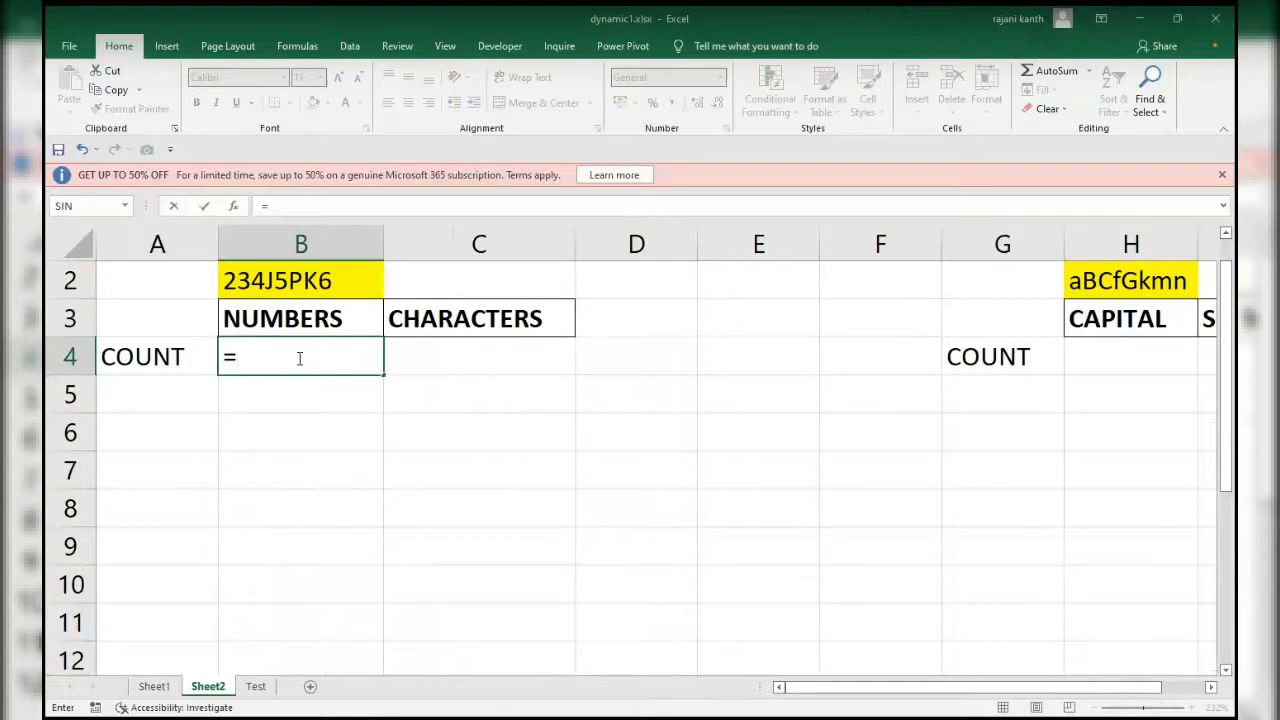
type("mid")
key("Tab")
key("Up")
key("Up")
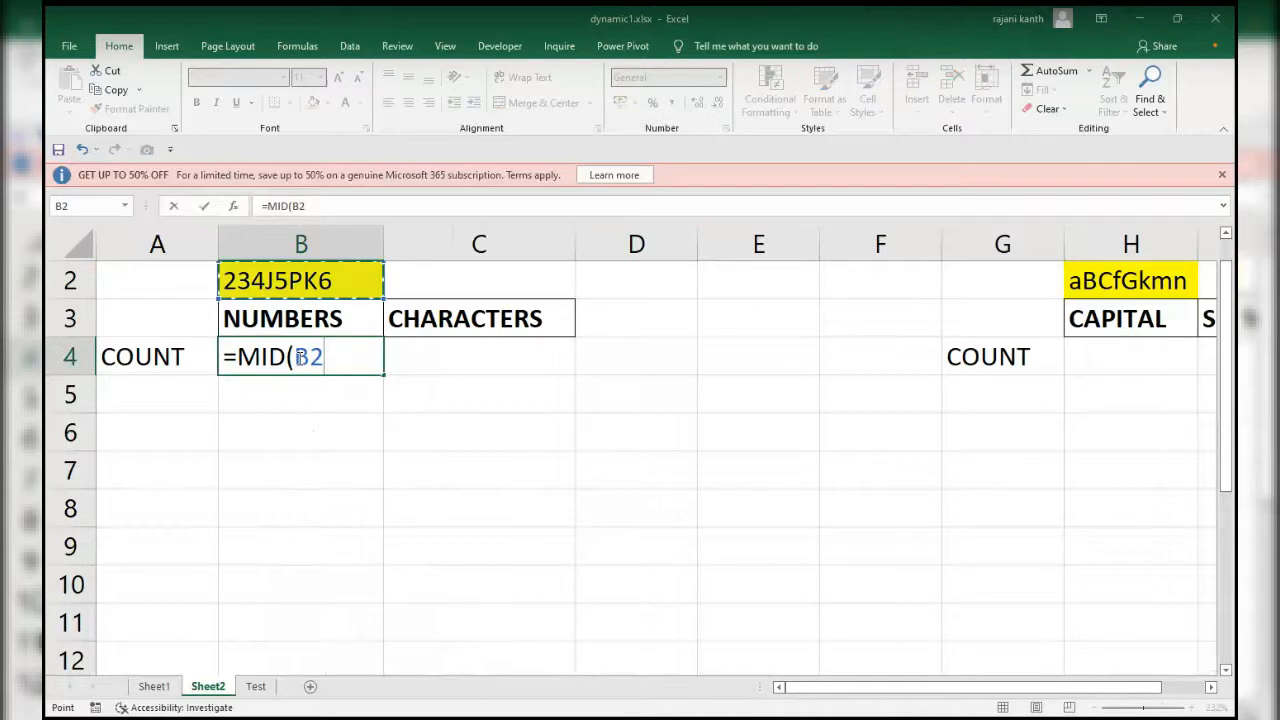
key("F4")
type(",")
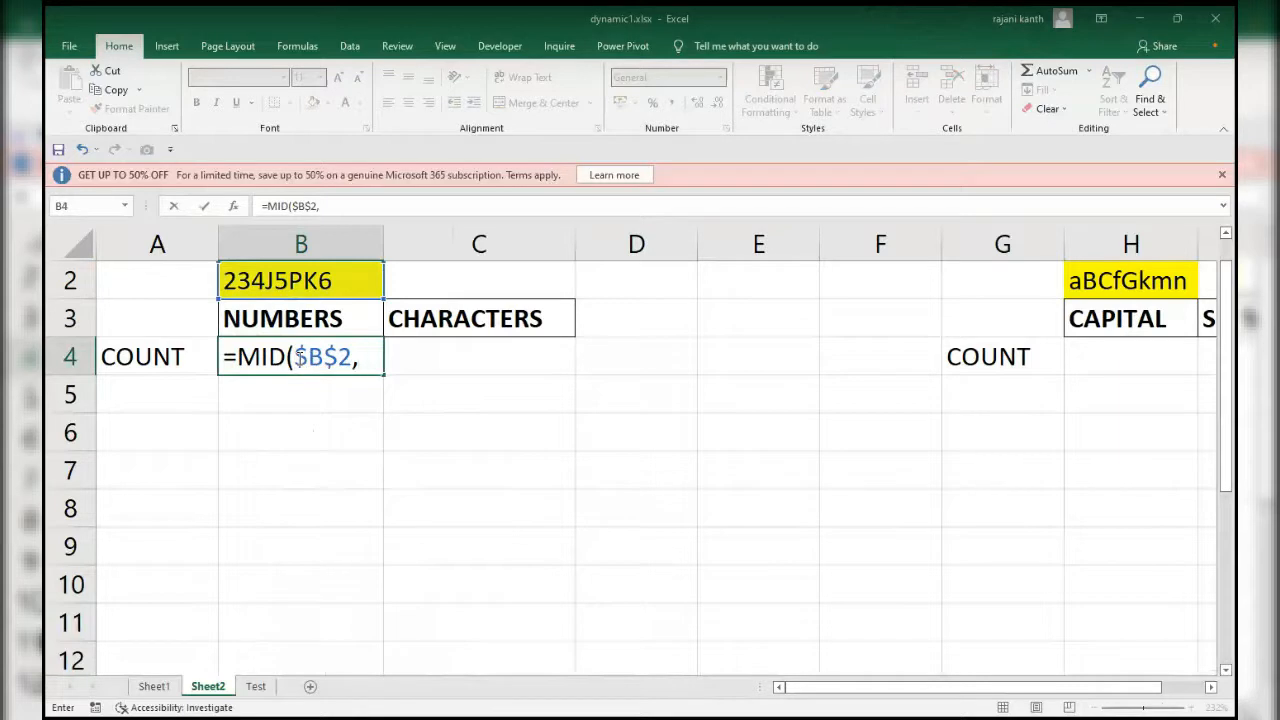
Step: Add ROW(INDIRECT("1:"&LEN(B2))) as the start position argument of the MID formula in B4
type("row")
key("BackSpace")
key("BackSpace")
key("BackSpace")
type("row")
key("Tab")
type("in")
key("Tab")
type("\"1:\"&len")
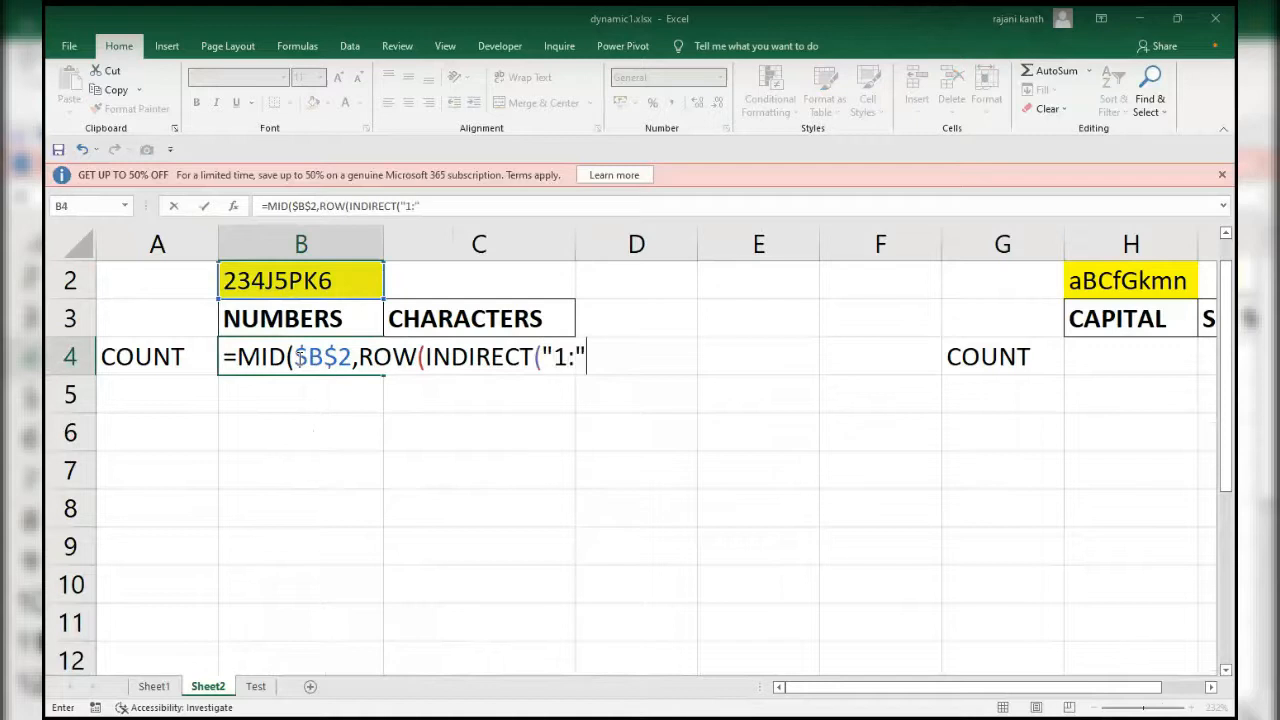
type("(")
key("Up")
key("Up")
type("))")
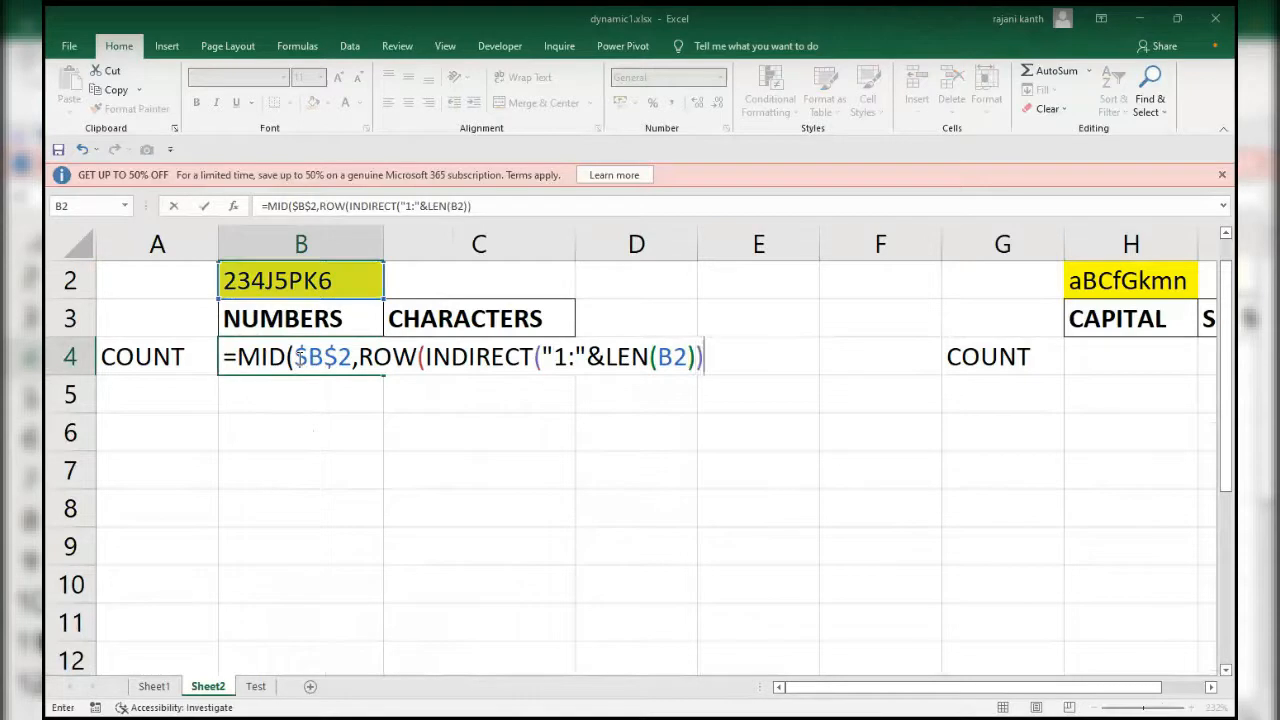
type("),")
Step: Evaluate the ROW(INDIRECT) argument in place to inspect its array, and restore the original expression
left_click(322, 391)
key("F9")
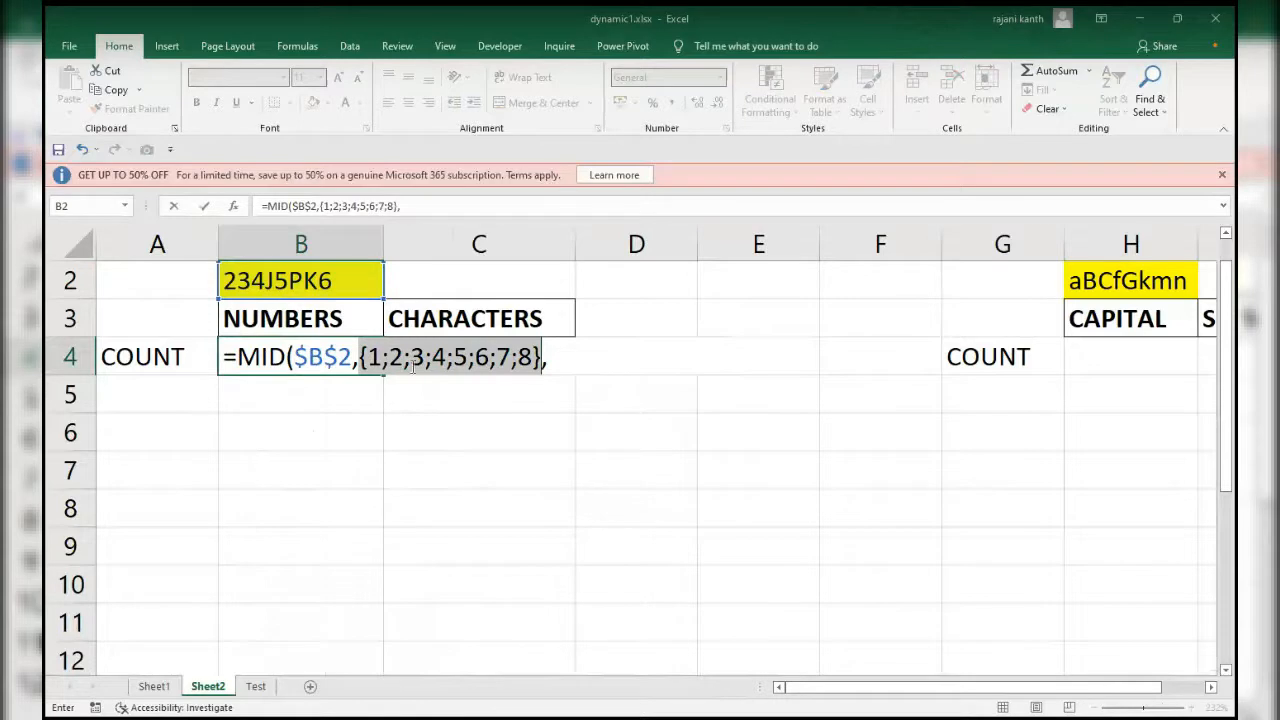
key("ctrl+z")
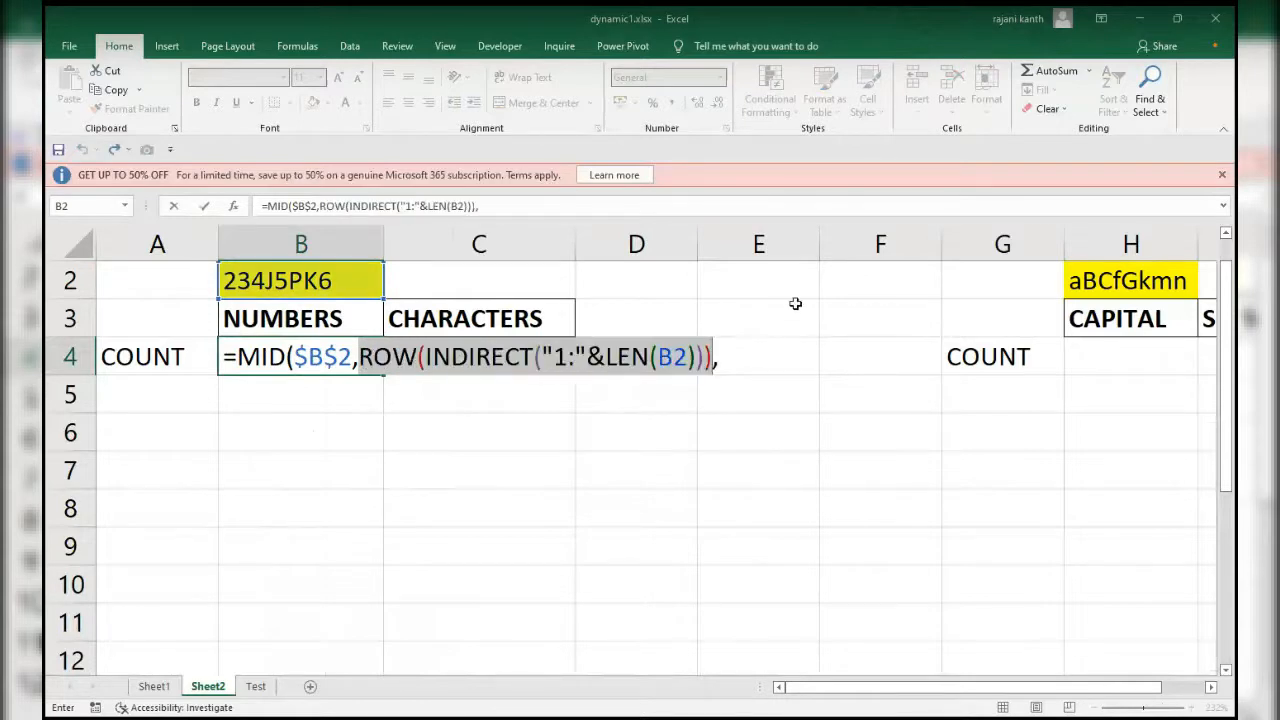
Step: Complete the MID function with 1 character per extraction, preview its evaluated array and restore the formula
left_click(742, 357)
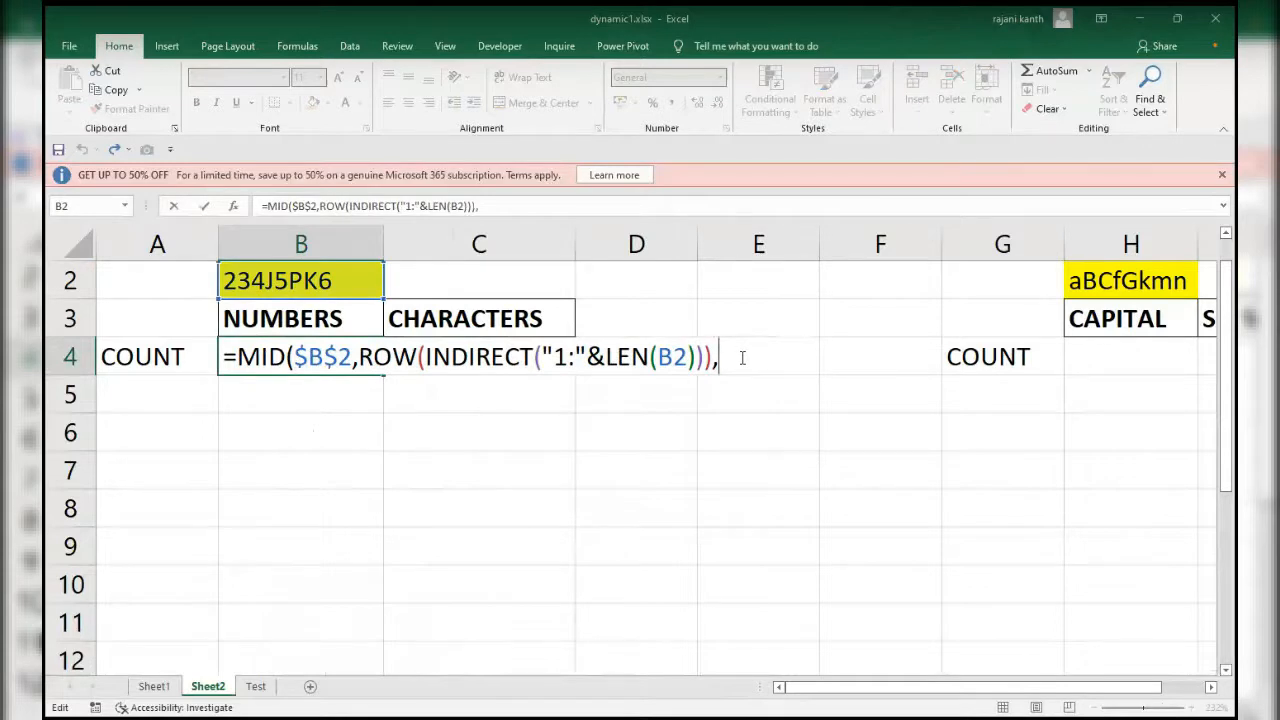
type("1)")
key("F9")
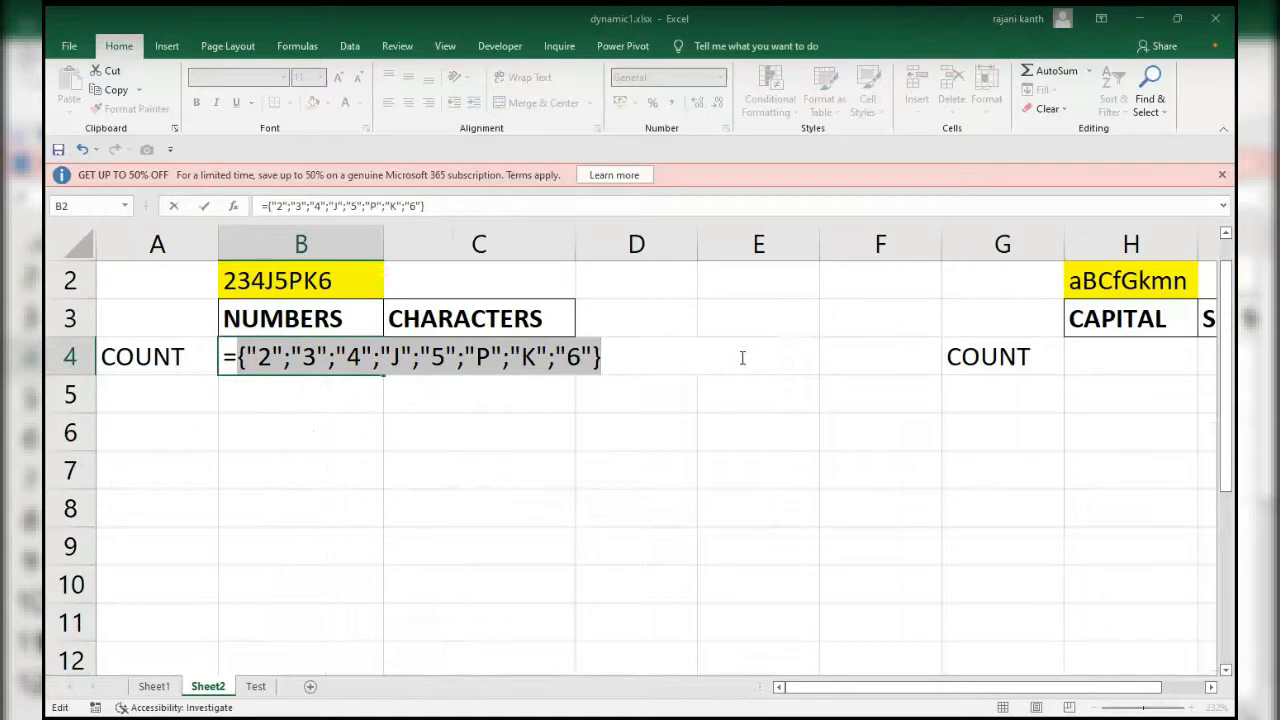
key("ctrl+z")
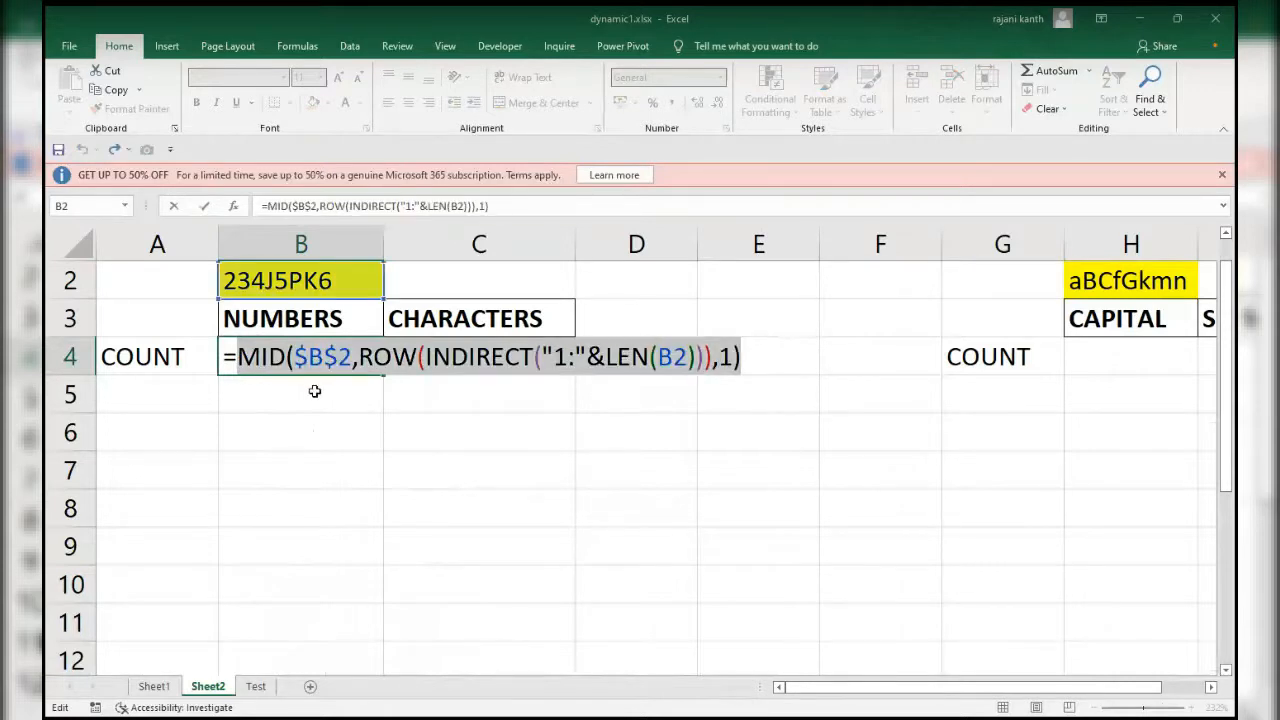
key("F9")
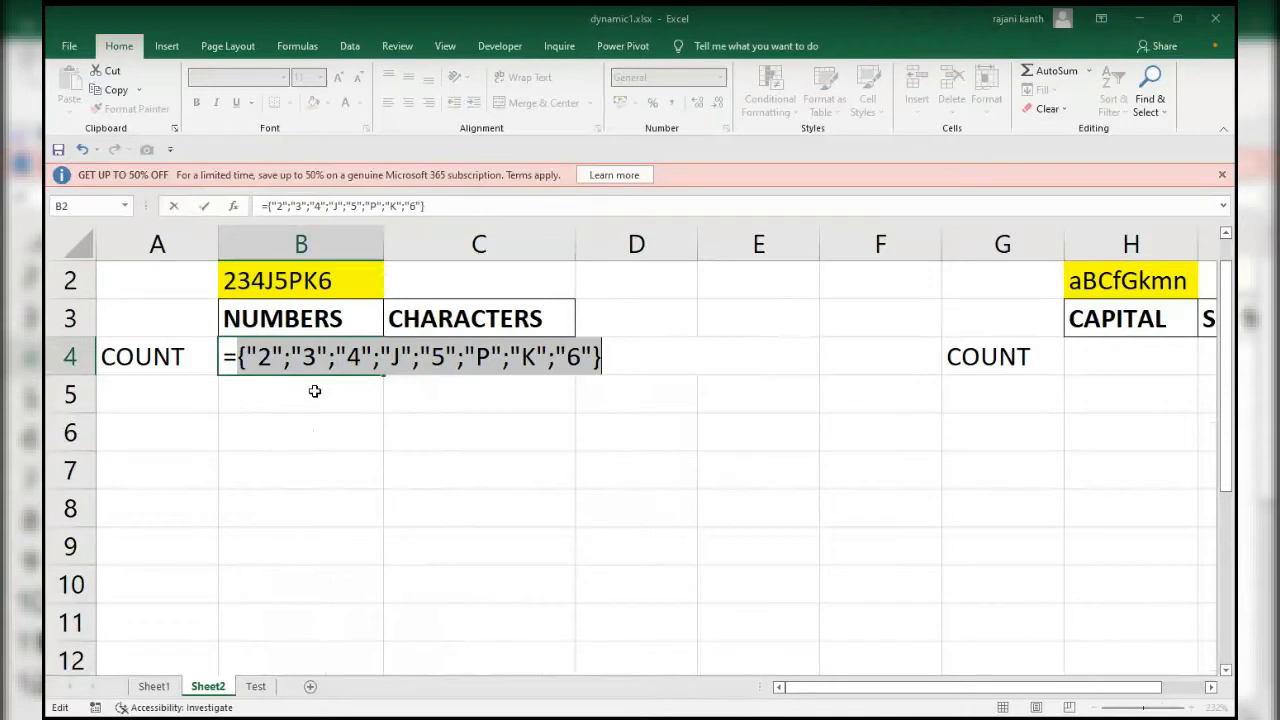
key("ctrl+z")
Step: Insert a double negative (--) before MID, preview the evaluated array and restore the formula
key("Left")
type("--")
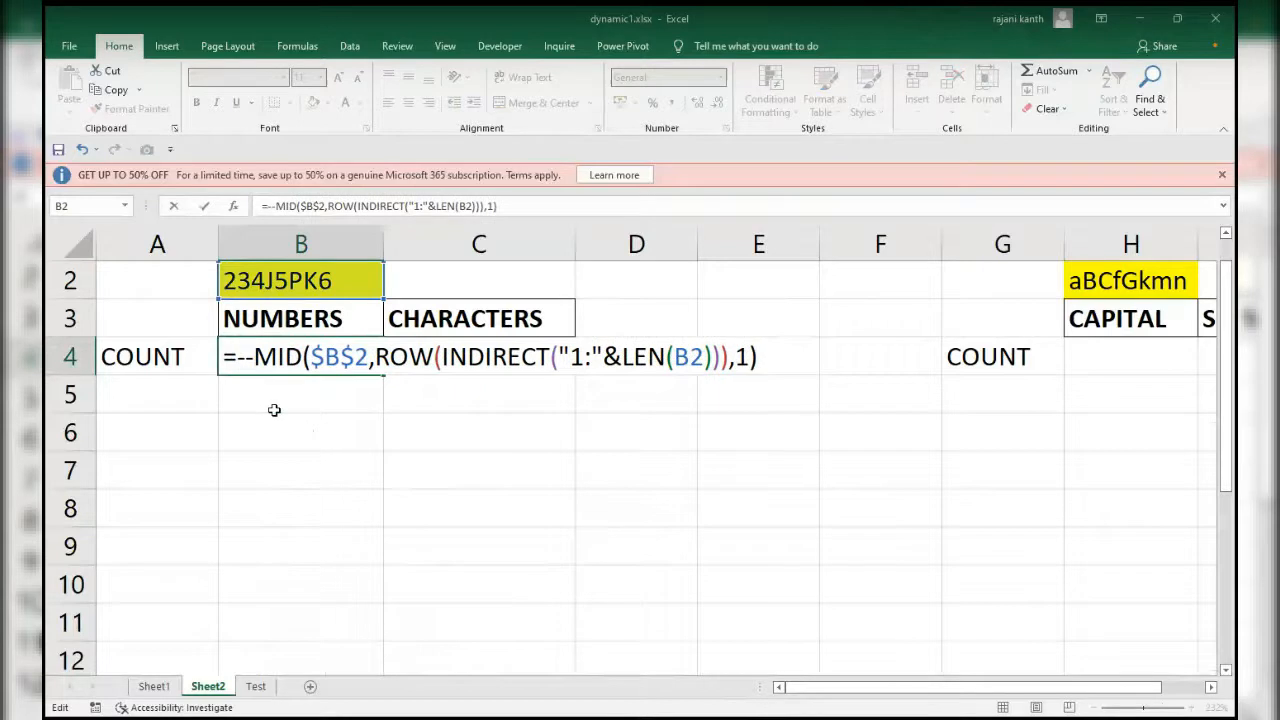
key("Left")
key("Left")
key("shift+End")
key("F9")
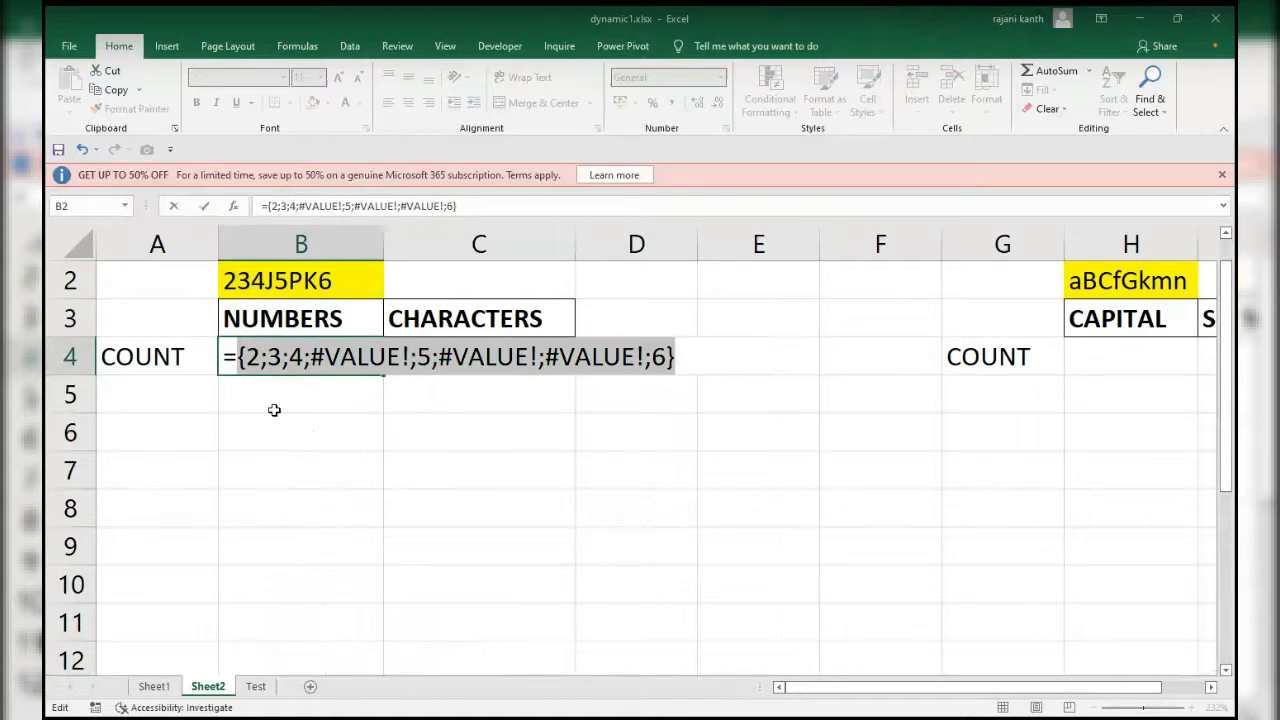
key("ctrl+z")
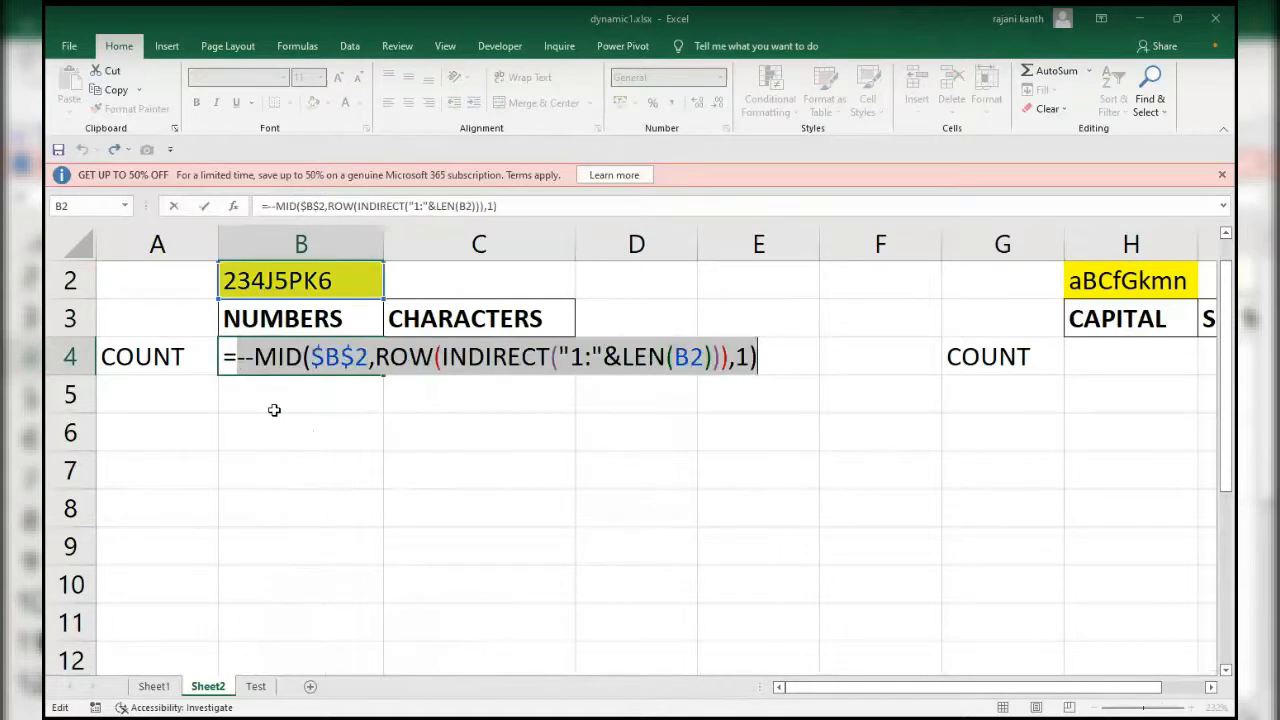
Step: Wrap the --MID expression in ISNUMBER, preview the evaluated array and restore the formula
left_click(240, 357)
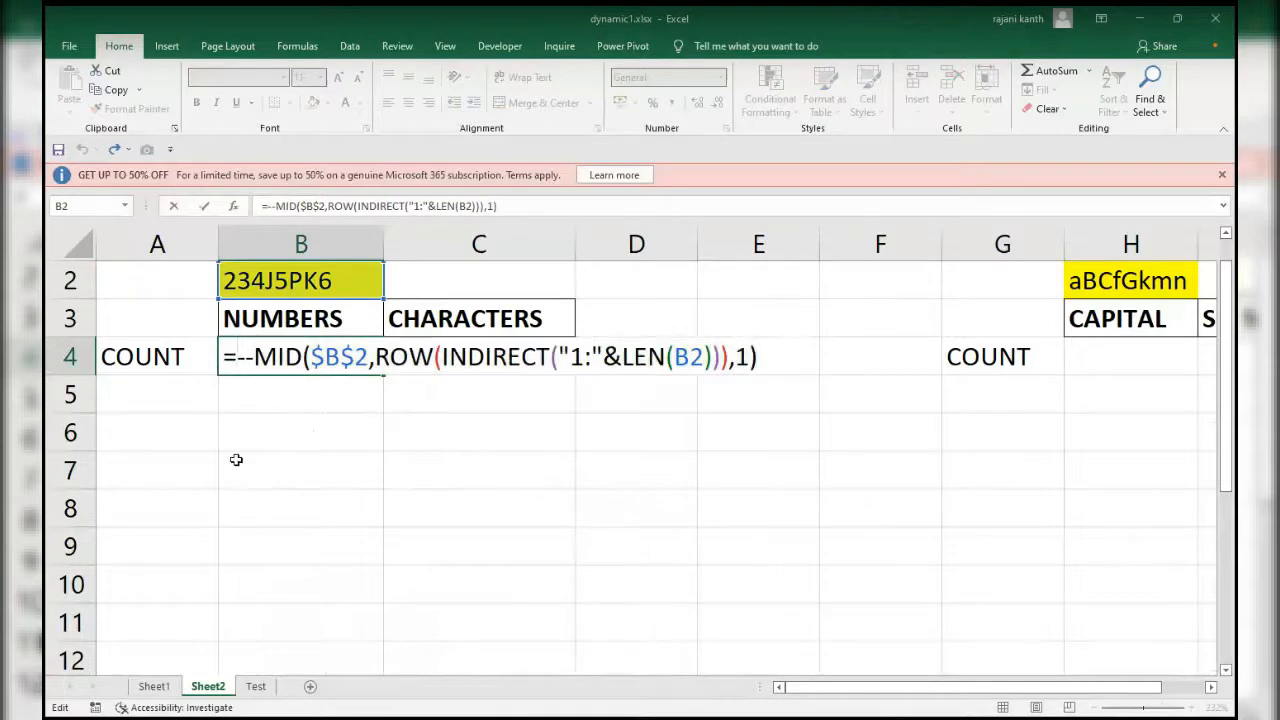
type("isnumber")
key("Tab")
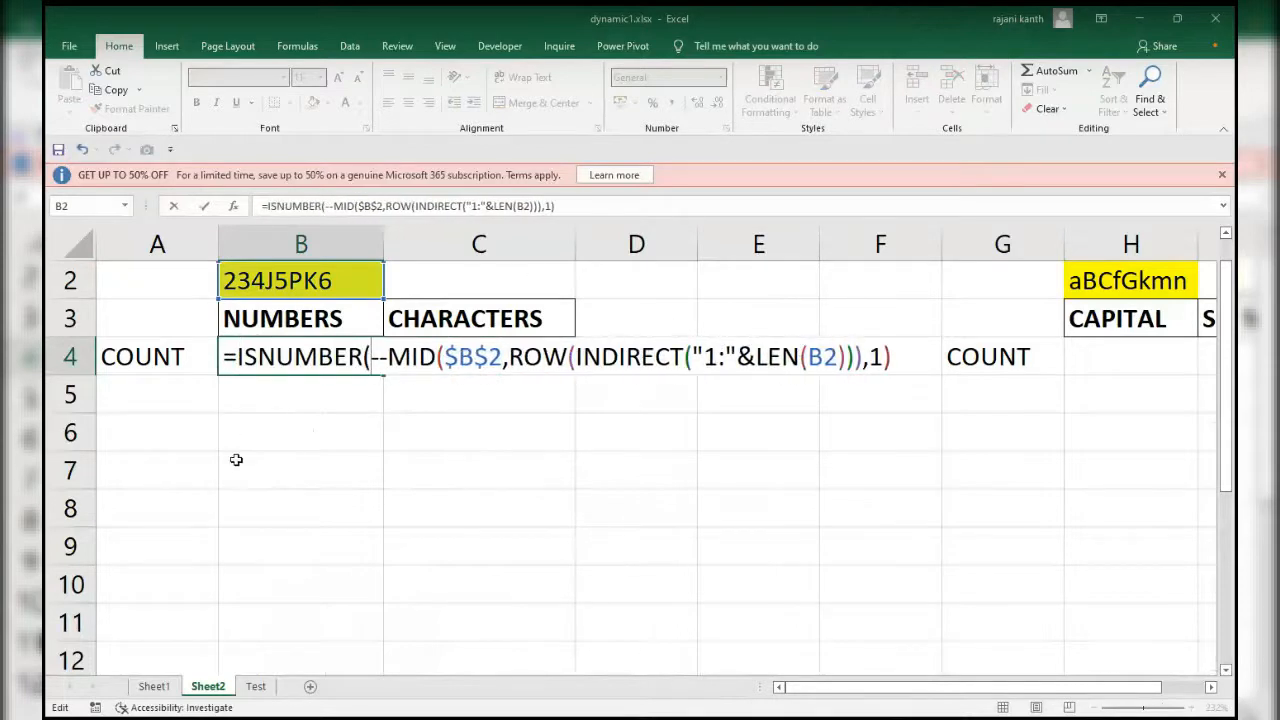
left_click(900, 360)
type(")")
key("F9")
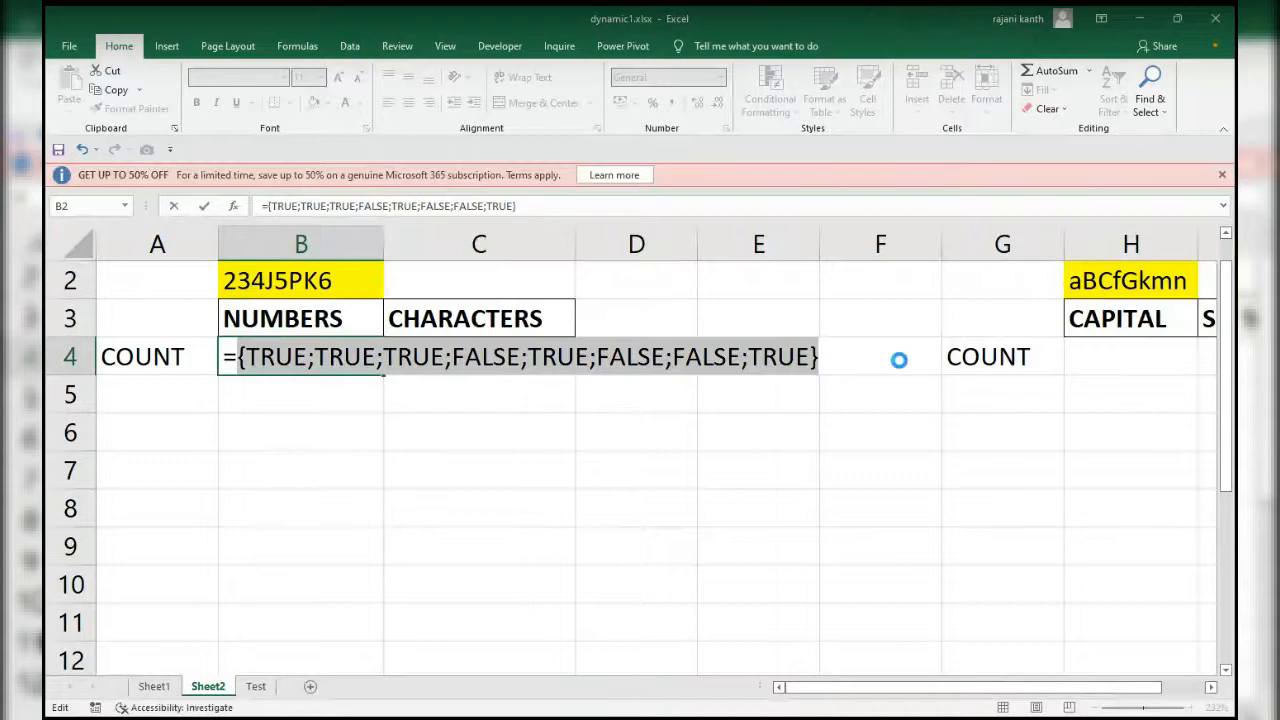
key("ctrl+z")
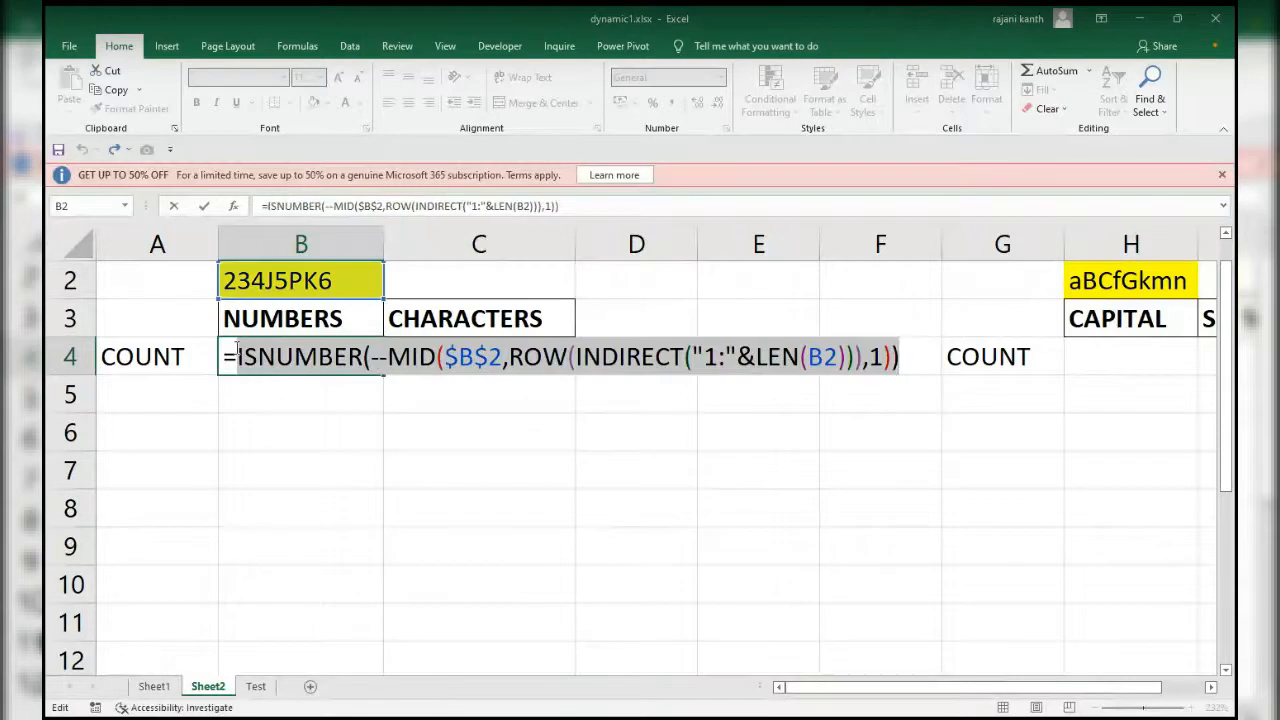
Step: Wrap the ISNUMBER expression in the SIGN function, preview the evaluated array and restore the formula
key("Left")
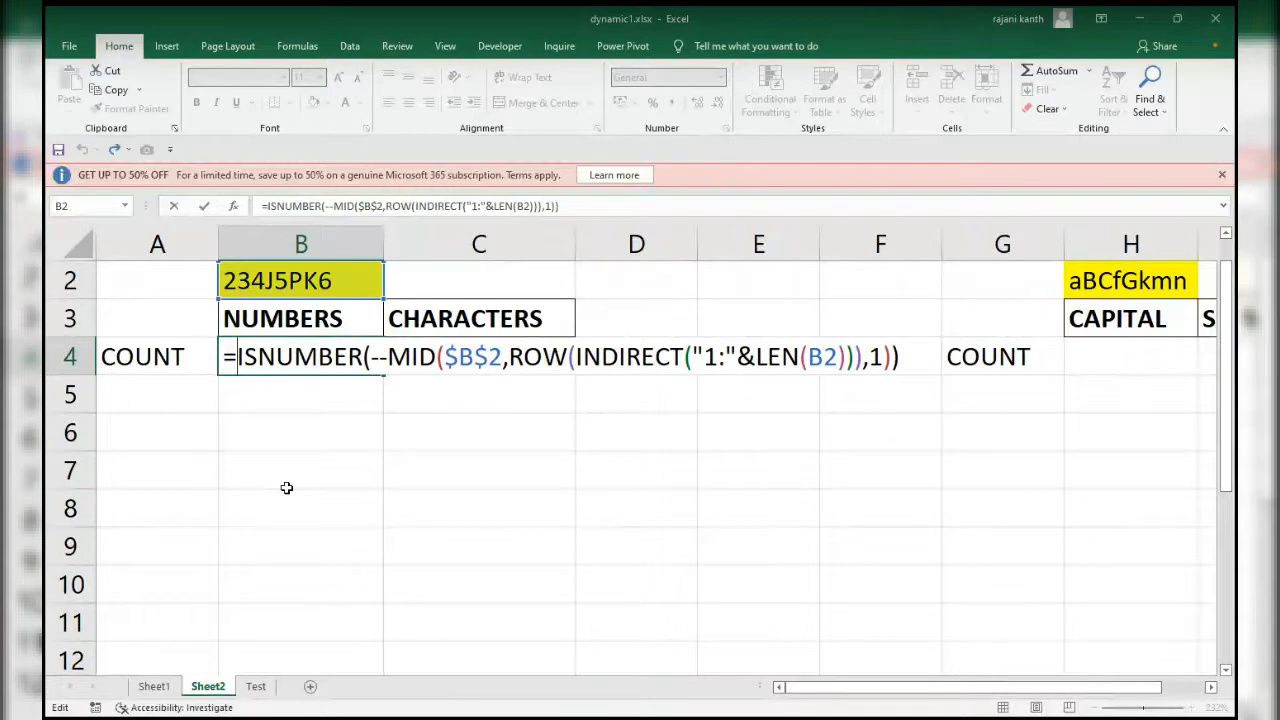
type("sighn")
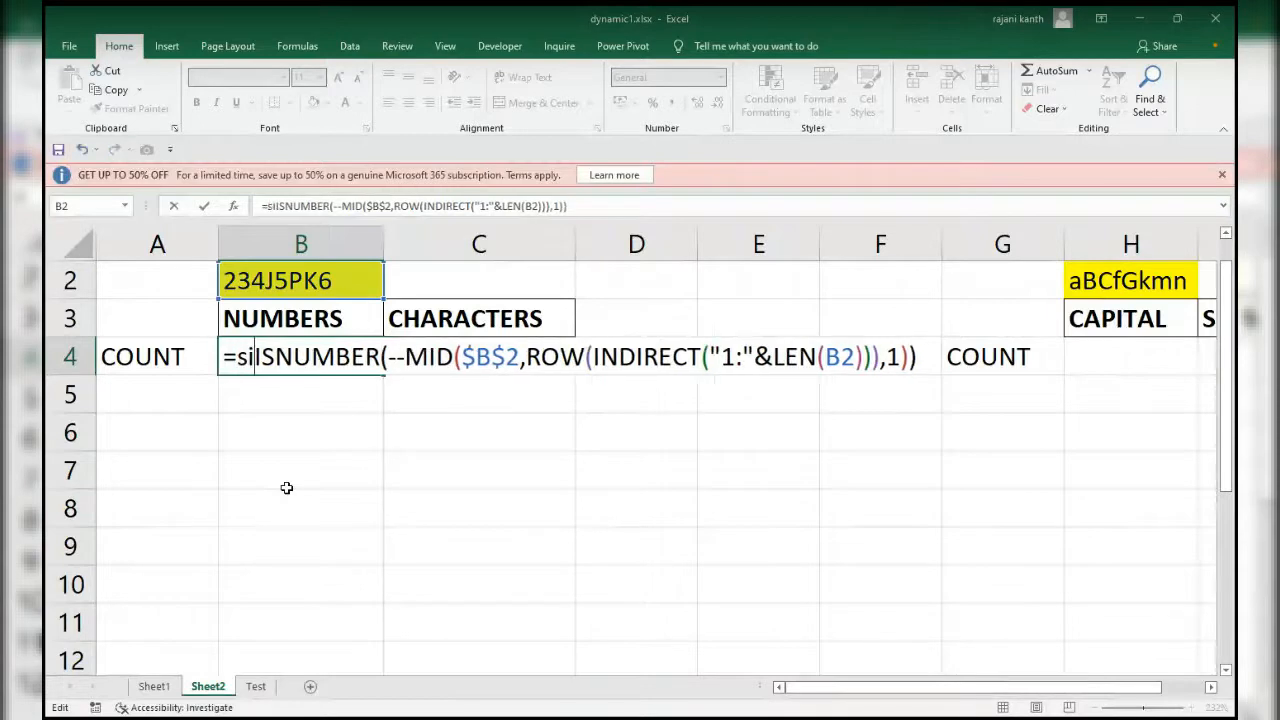
key("BackSpace")
key("BackSpace")
type("n")
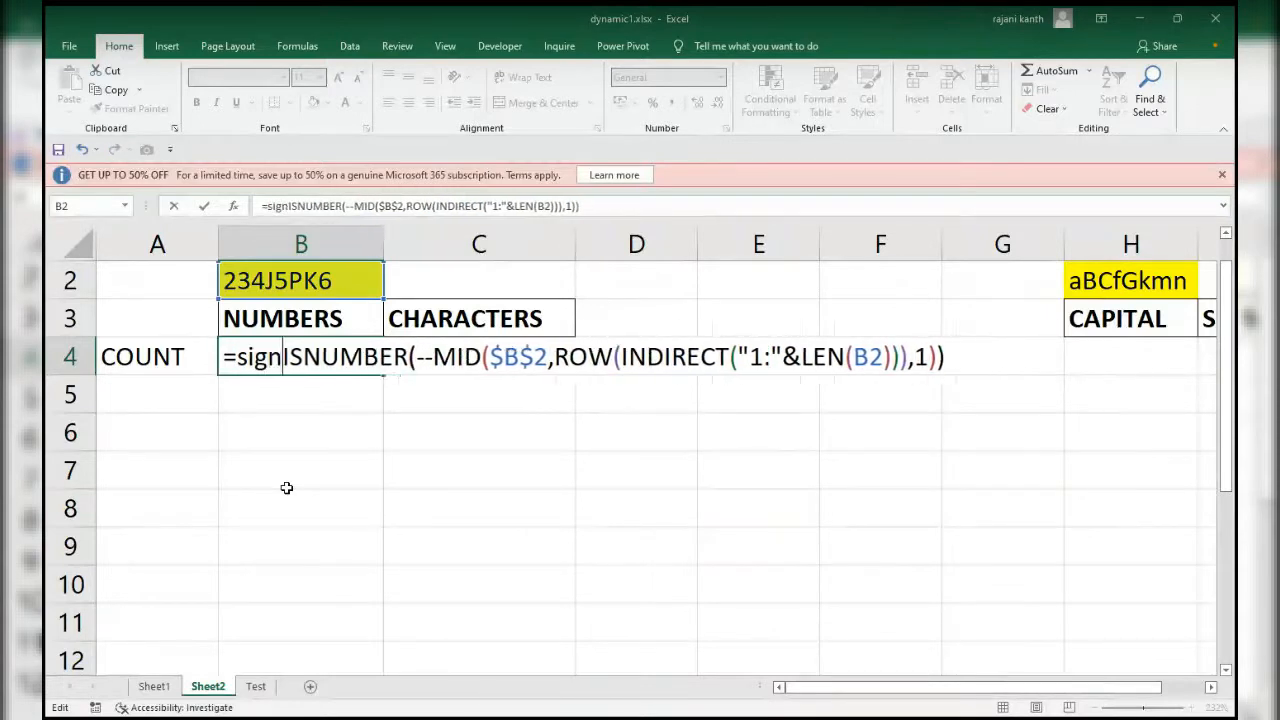
key("Tab")
key("BackSpace")
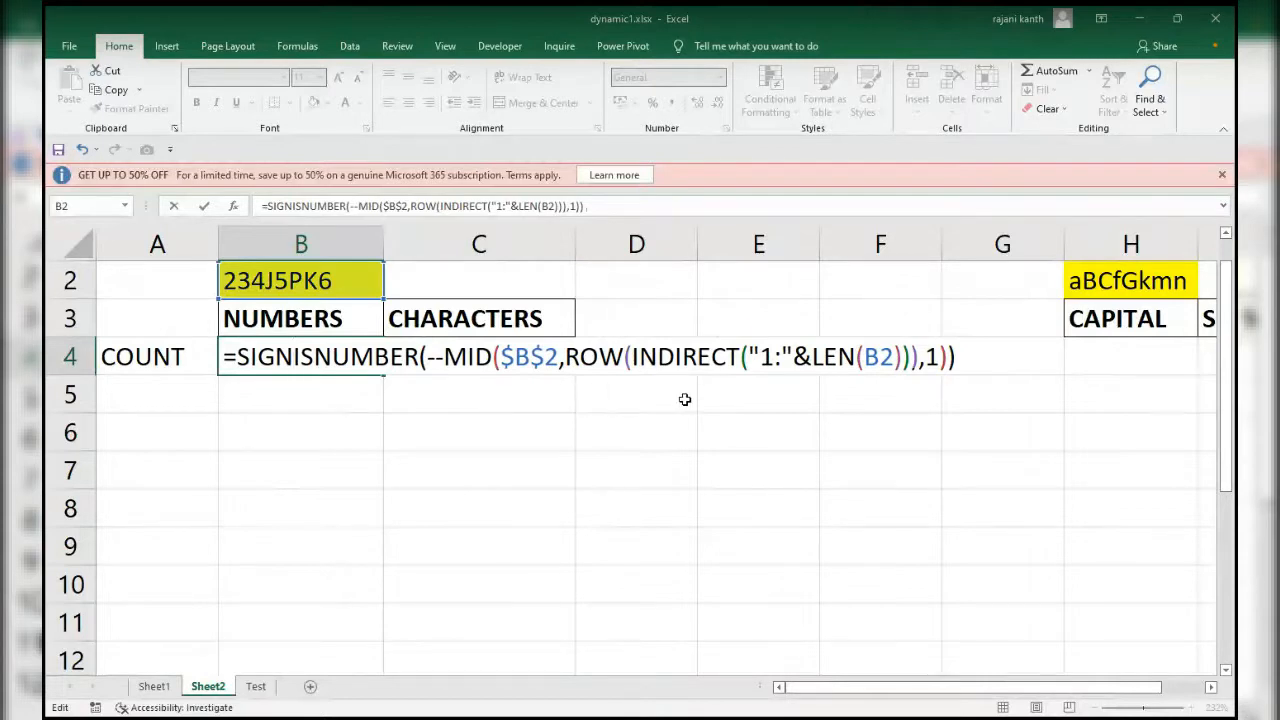
type("(")
left_click(972, 357)
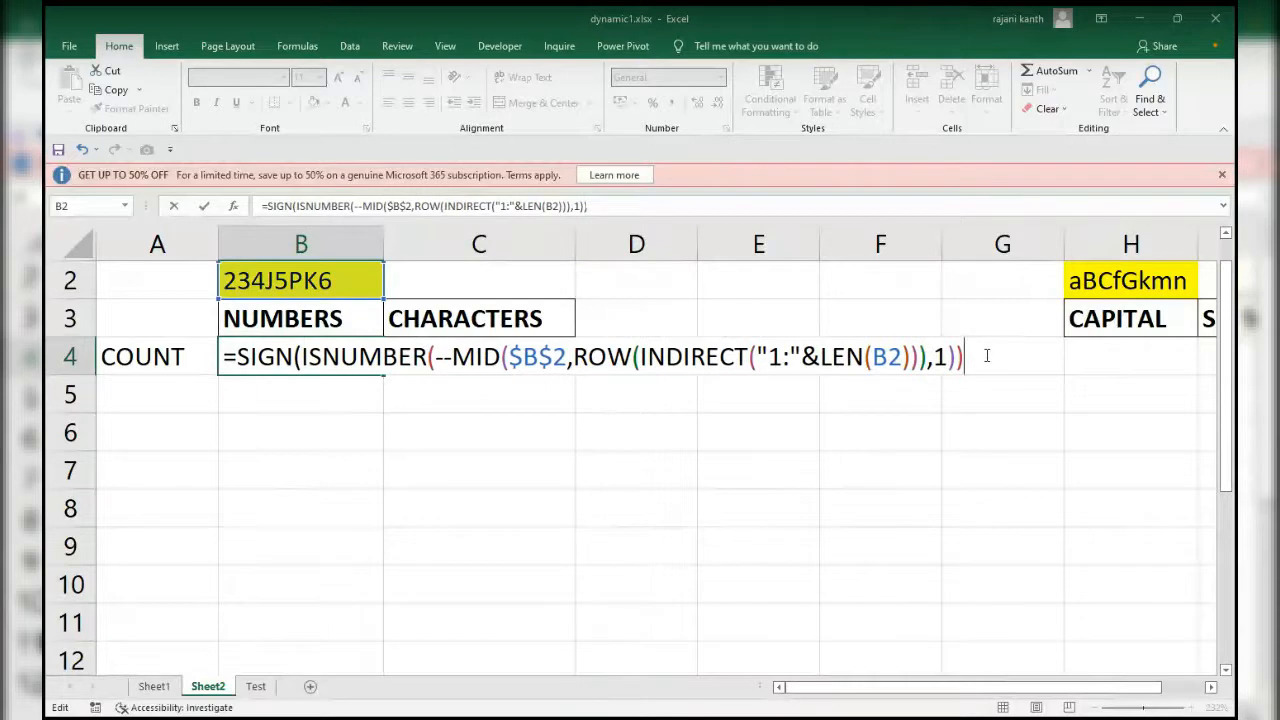
key("F9")
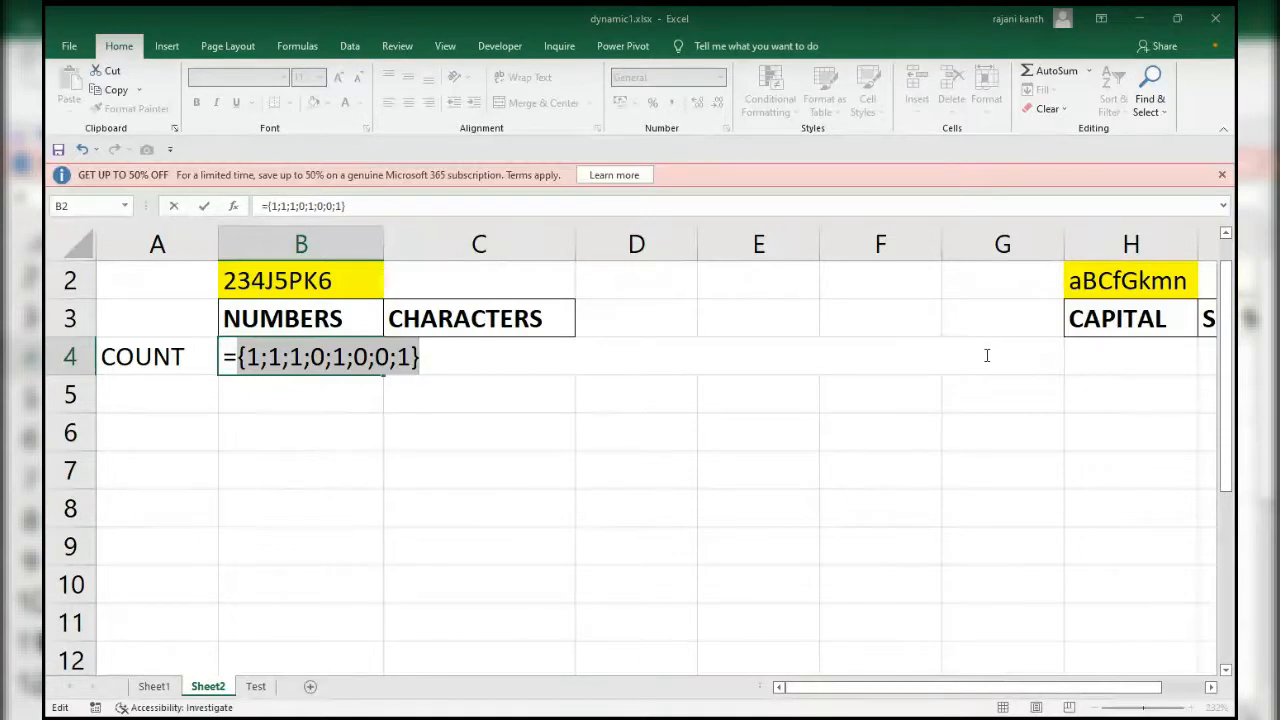
key("ctrl+z")
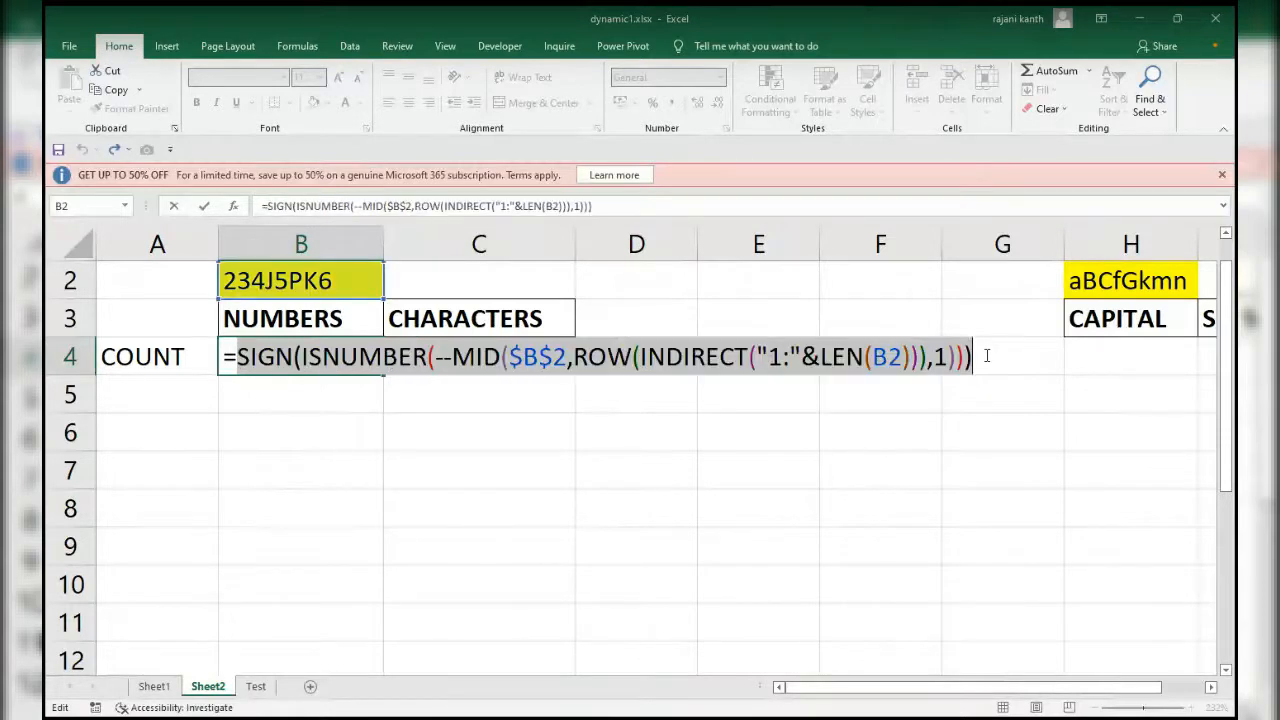
Step: Wrap the SIGN expression in SUMPRODUCT, copy the nested expression and enter the finished formula in B4
left_click(239, 358)
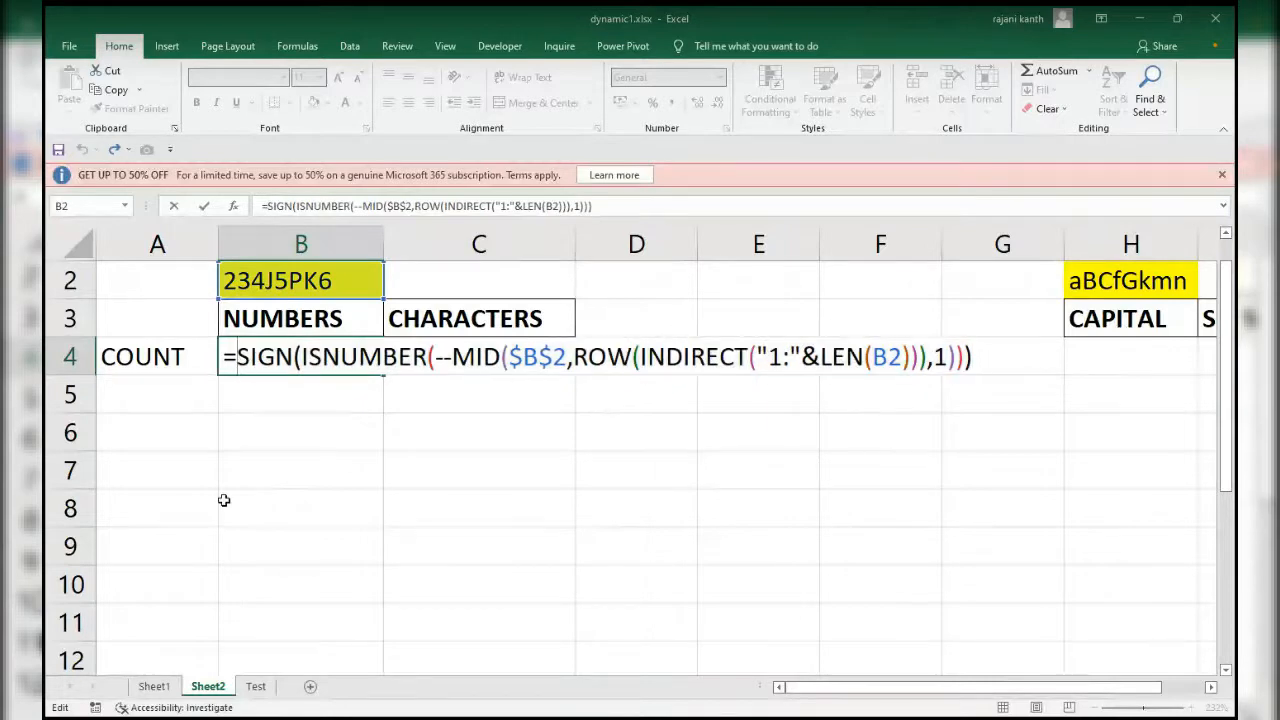
type("sumpr")
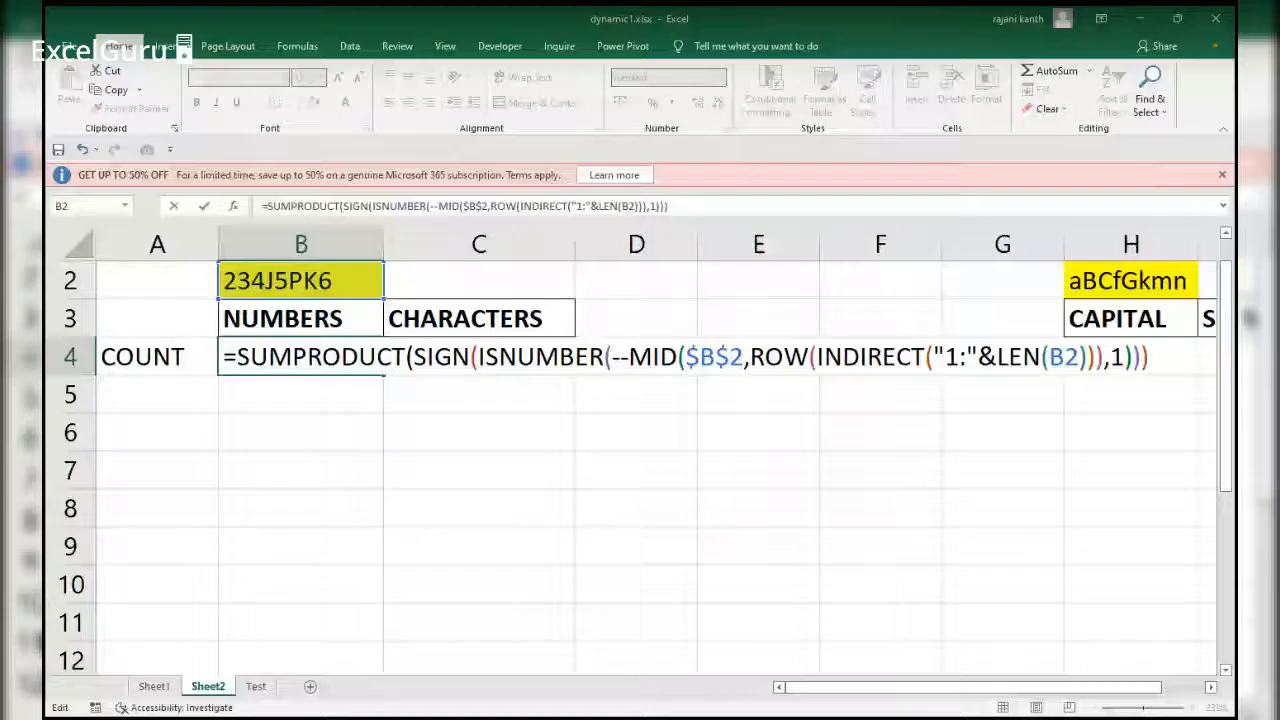
key("shift+End")
key("ctrl+c")
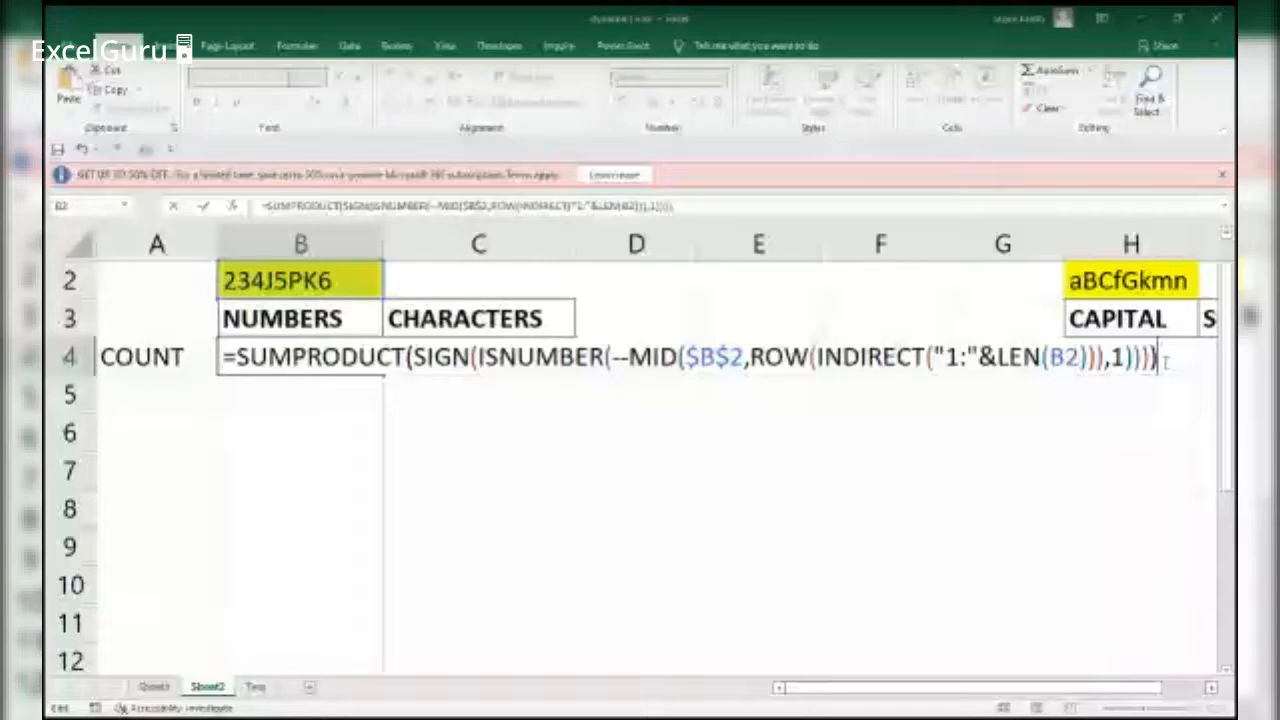
key("Return")
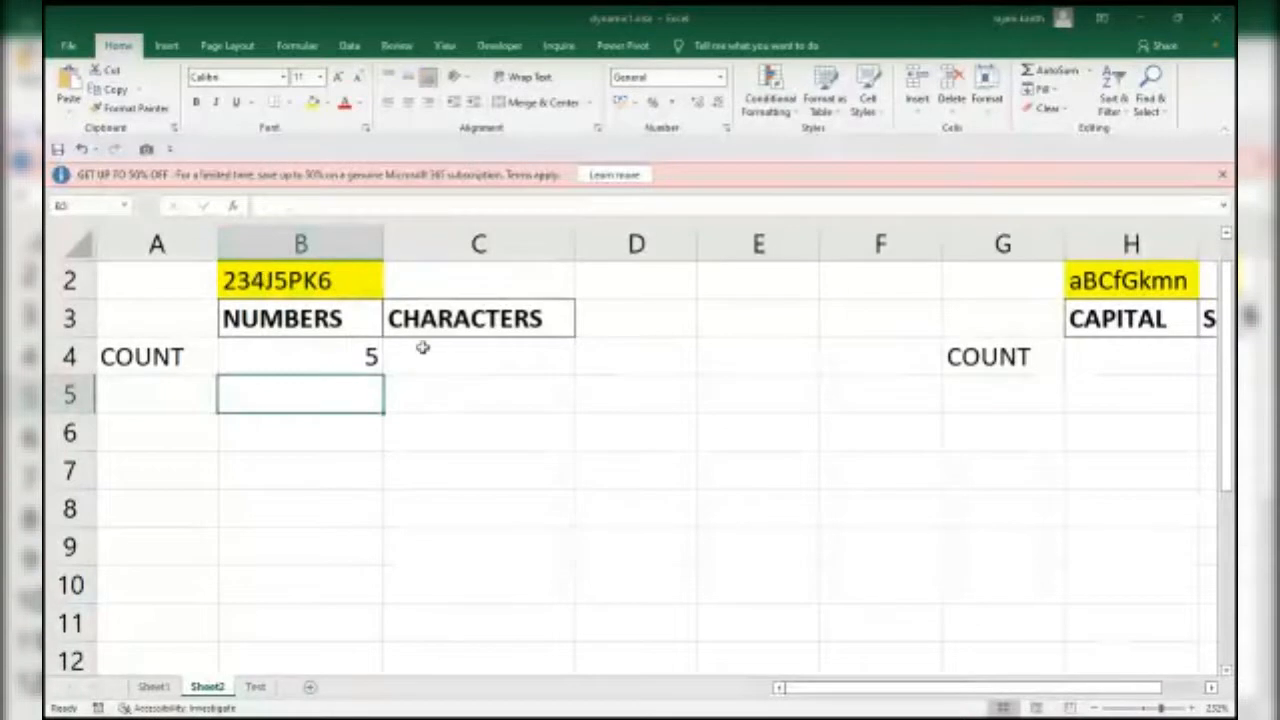
left_click(349, 354)
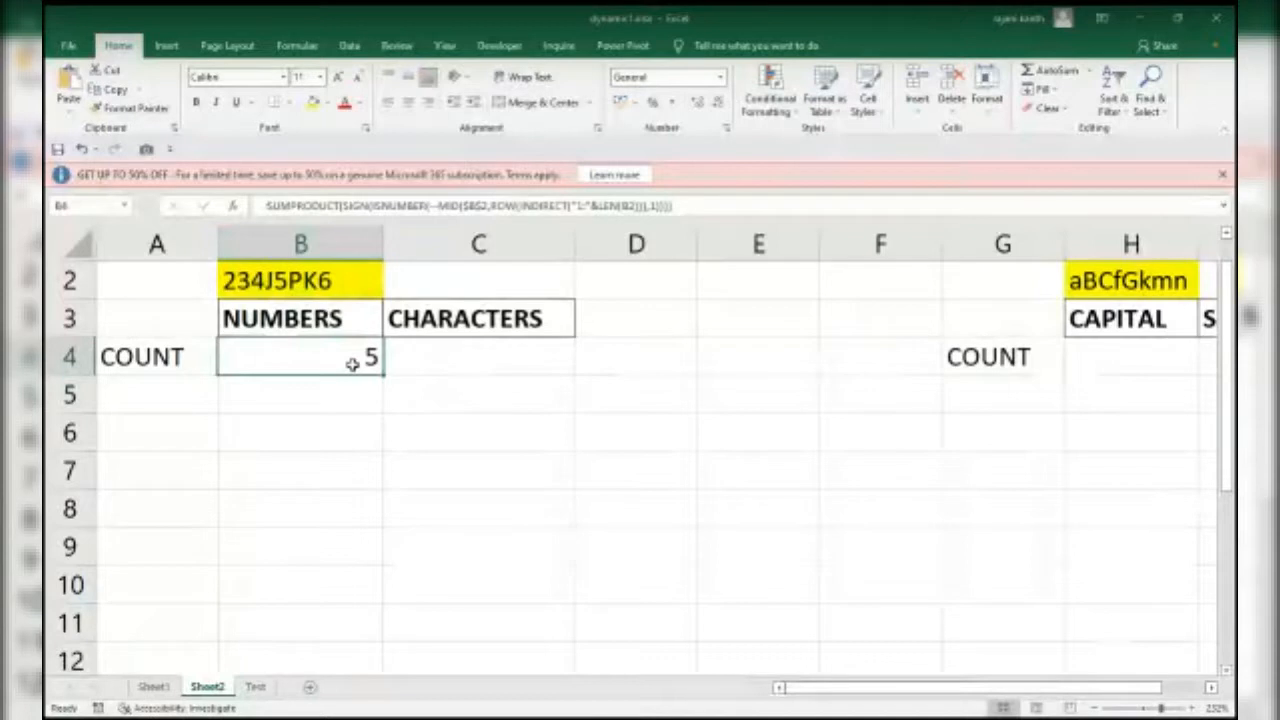
left_click(352, 391)
type("=")
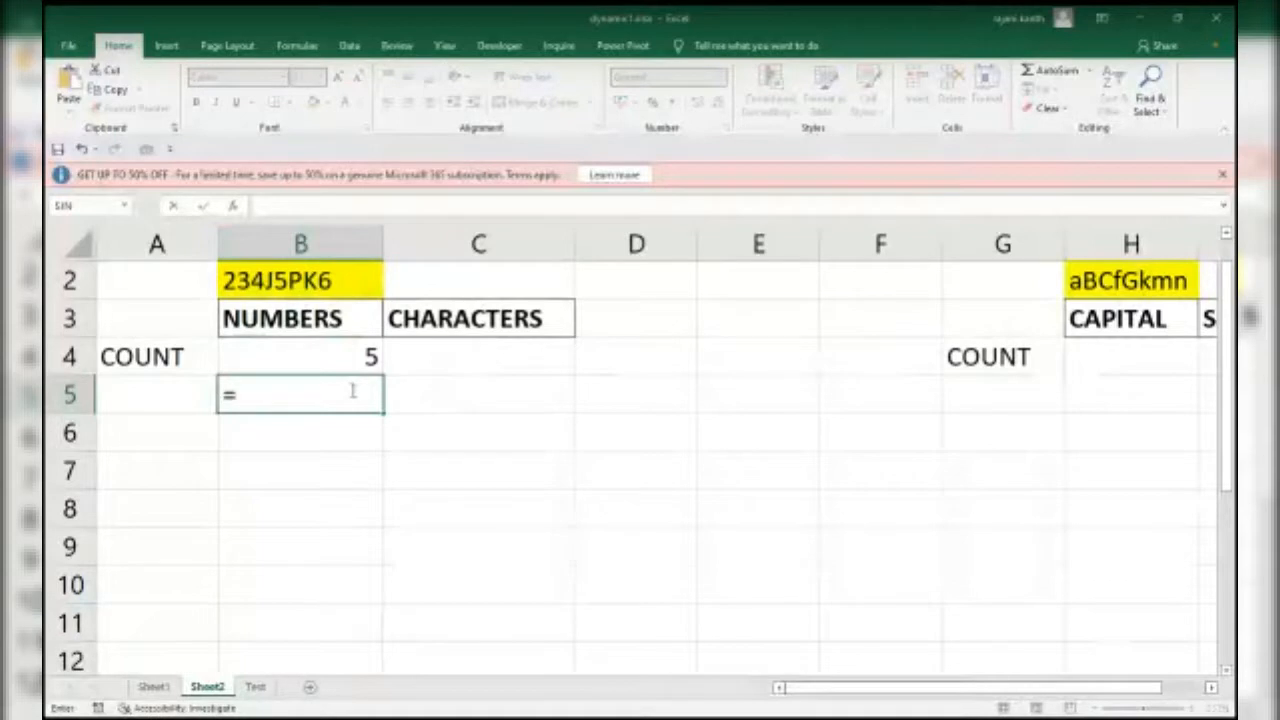
type("index")
key("BackSpace")
key("BackSpace")
key("BackSpace")
key("BackSpace")
key("BackSpace")
key("BackSpace")
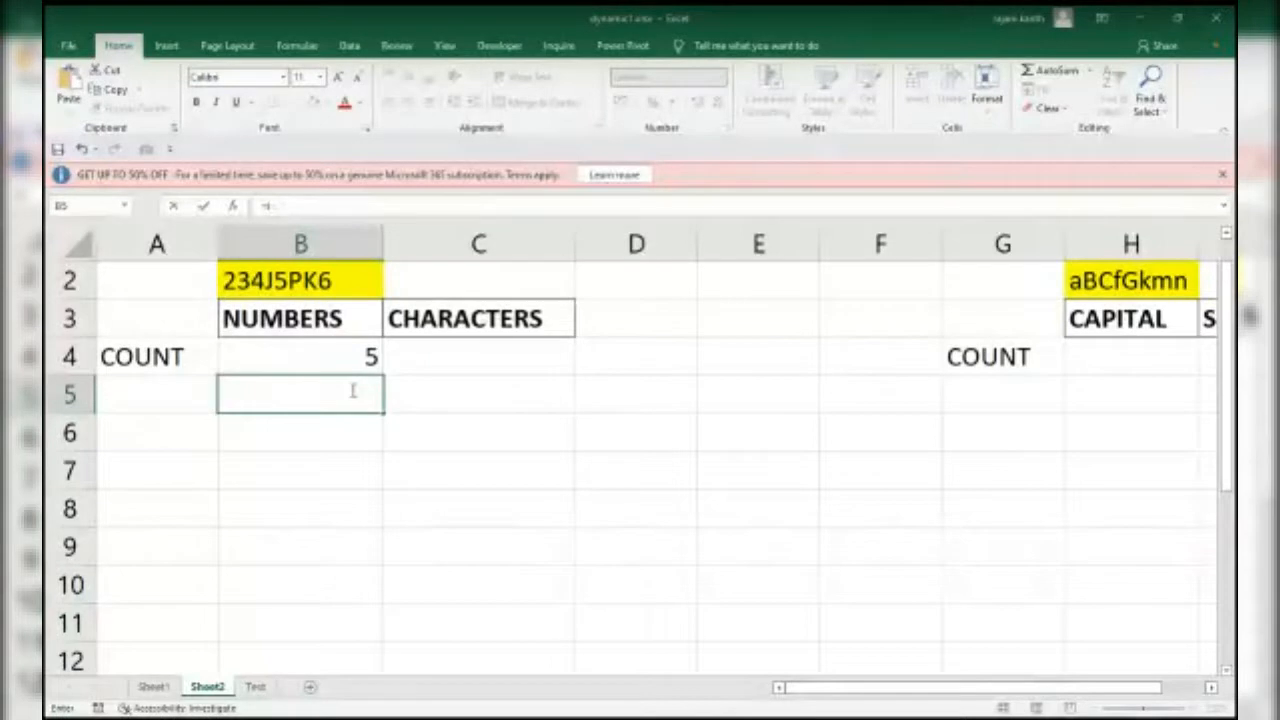
Step: Start an IF formula in B5 with the copied expression as its test, removing the SIGN wrapper around ISNUMBER
type("=if")
key("Tab")
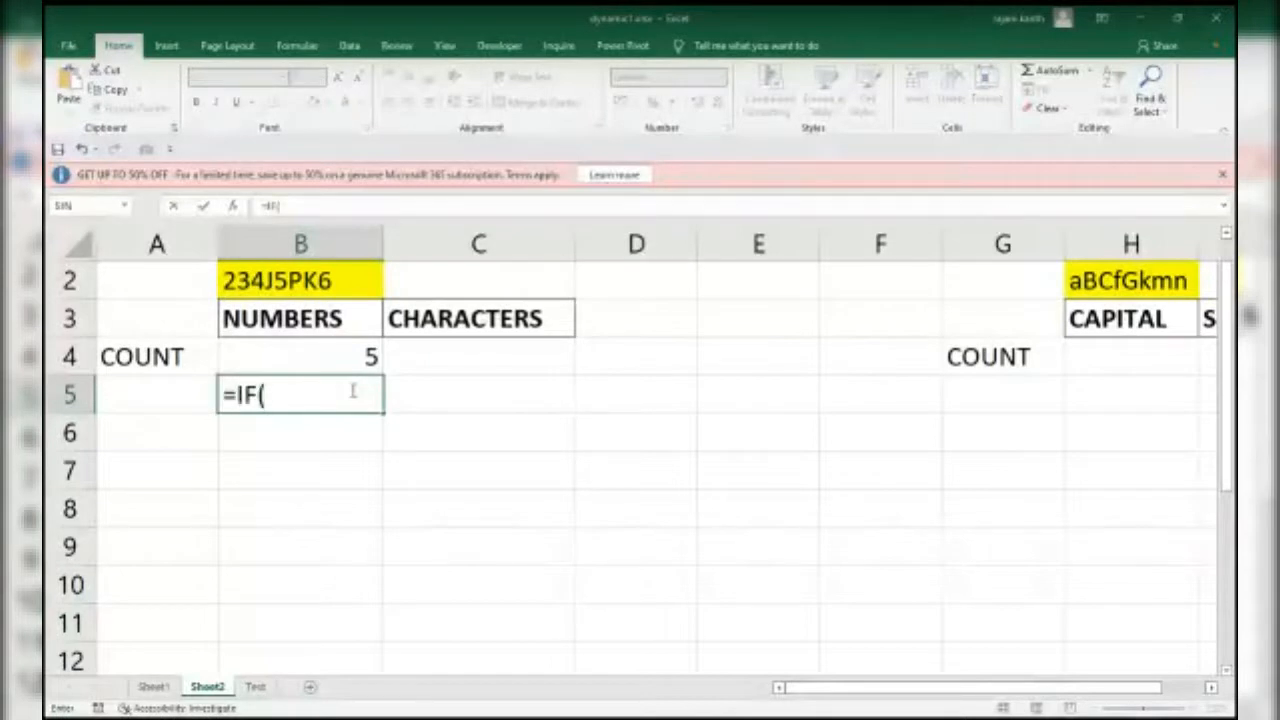
key("ctrl+v")
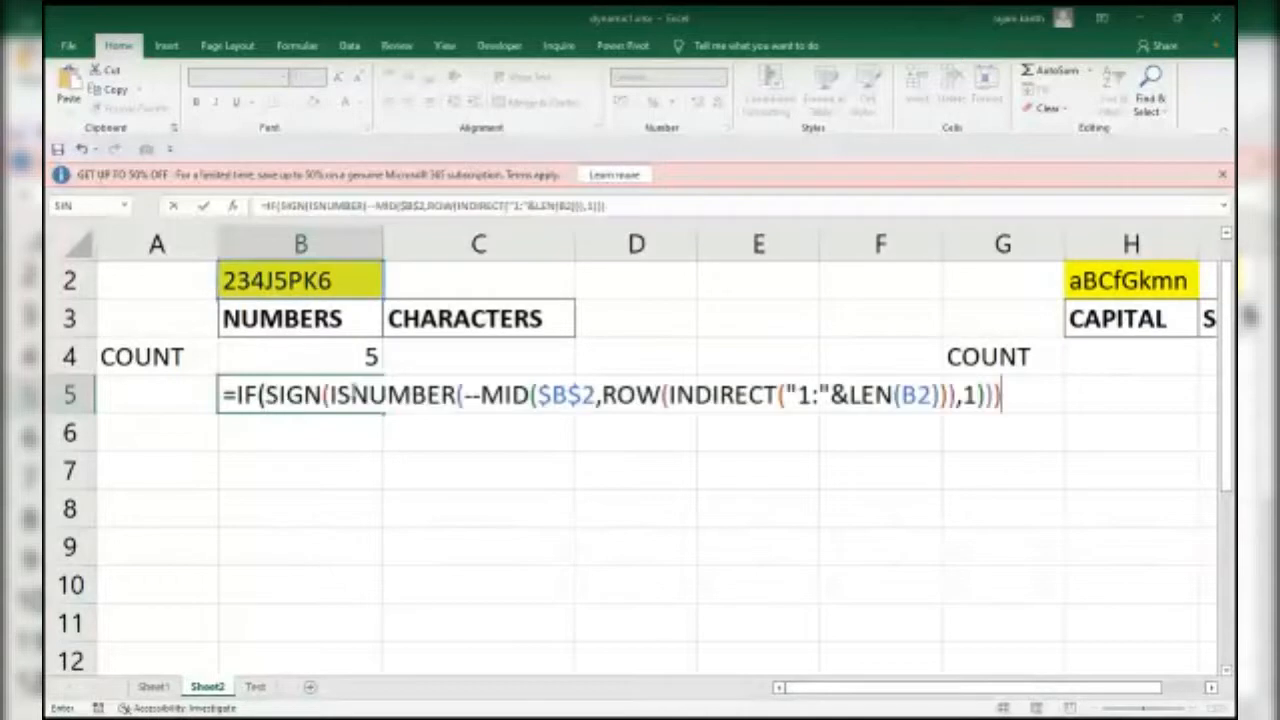
left_click(328, 395)
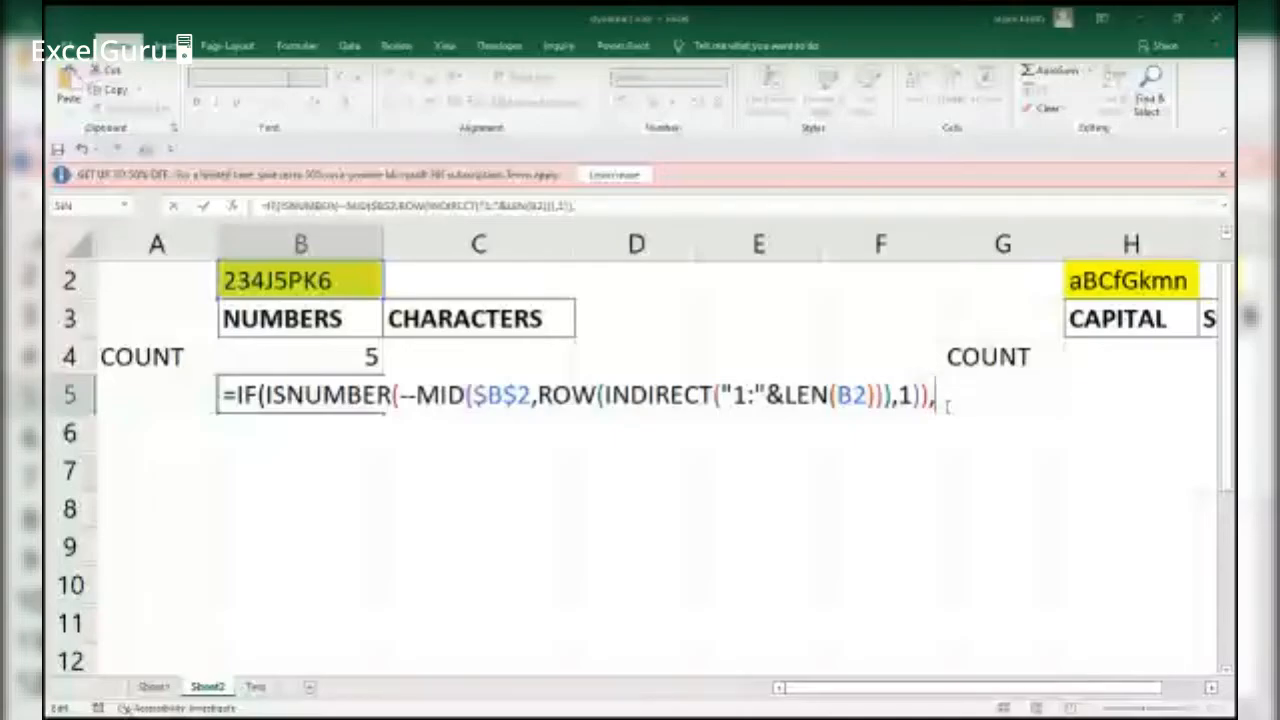
Step: Reuse ROW(INDIRECT("1:"&LEN(B2))) as the IF formula's value if true and enter the formula in B5
left_click_drag(538, 396, 892, 396)
key("ctrl+c")
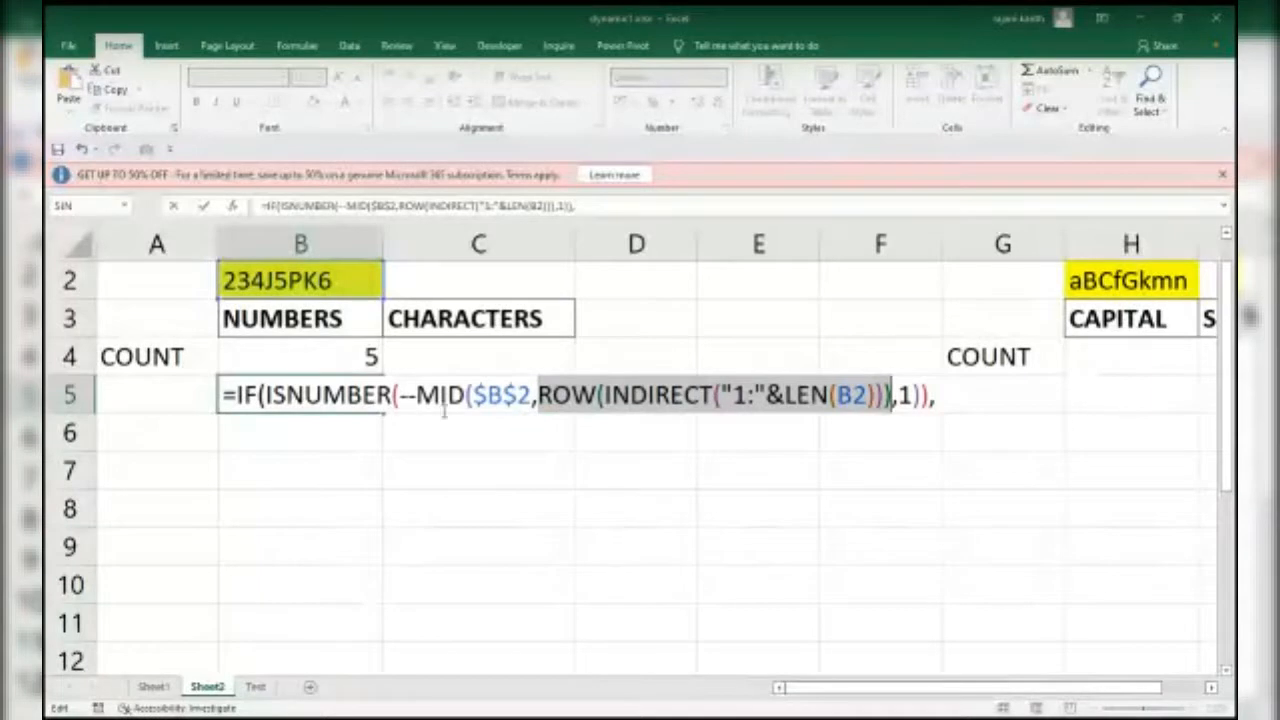
left_click(958, 396)
type(",")
key("ctrl+v")
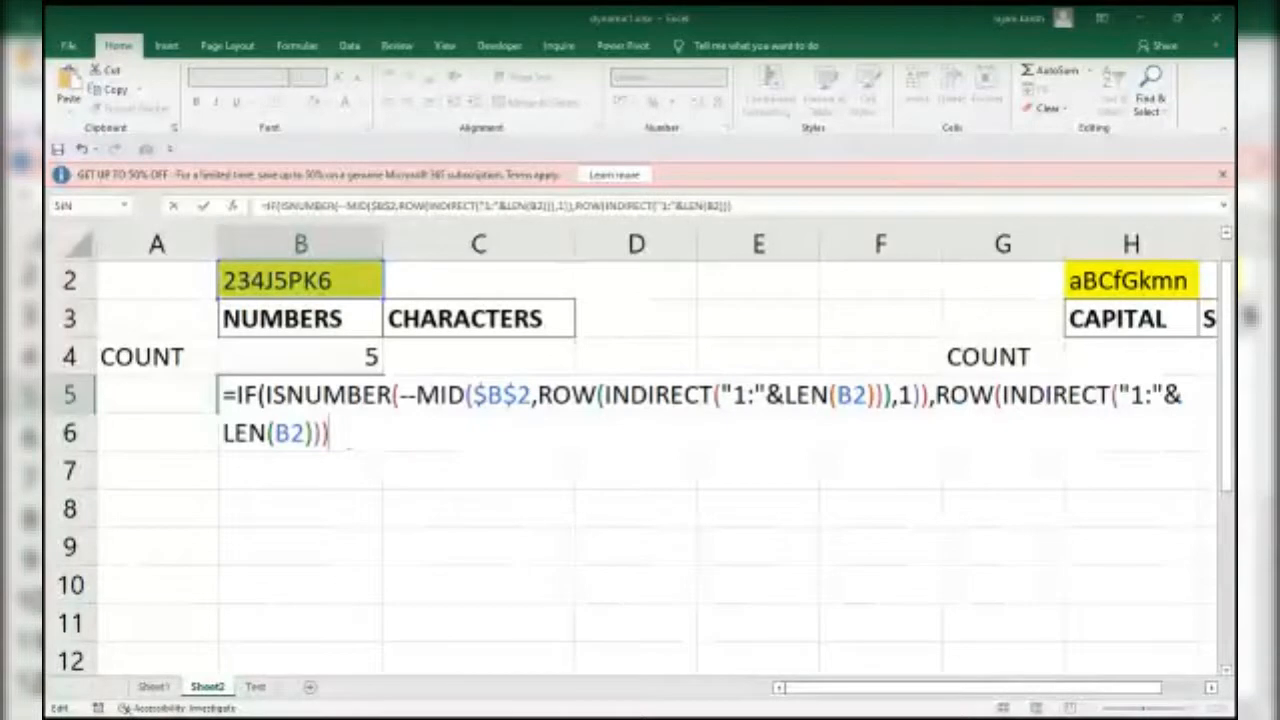
type(")")
key("ctrl+shift+Return")
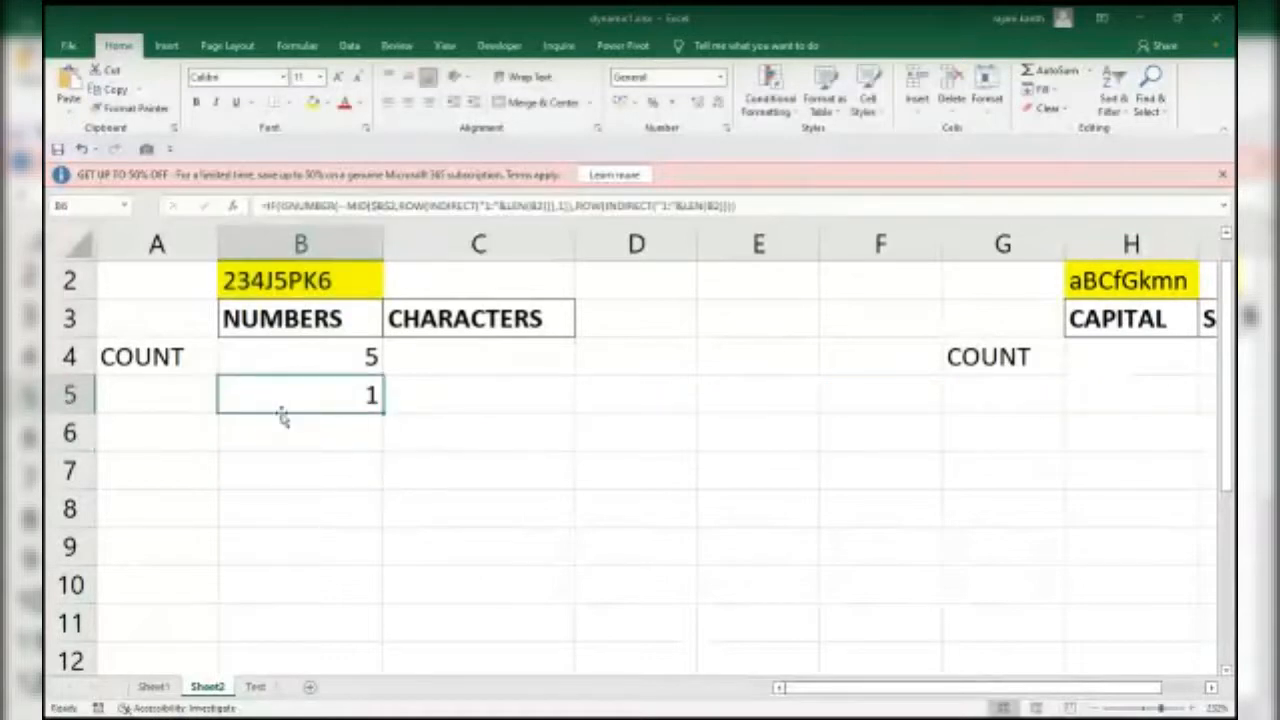
Step: Preview the evaluated arrays of the ISNUMBER test and the ROW expression in B5's IF formula, discarding the evaluation
double_click(281, 410)
left_click(265, 396)
left_click(283, 462)
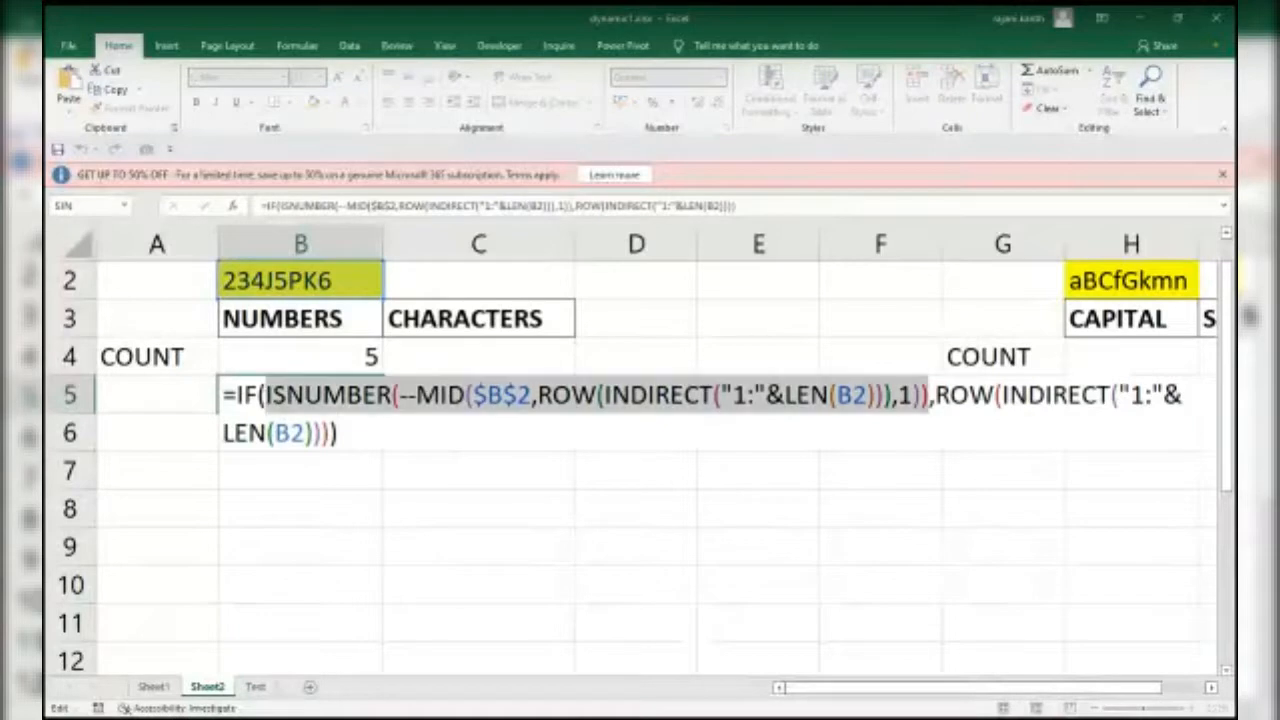
key("F9")
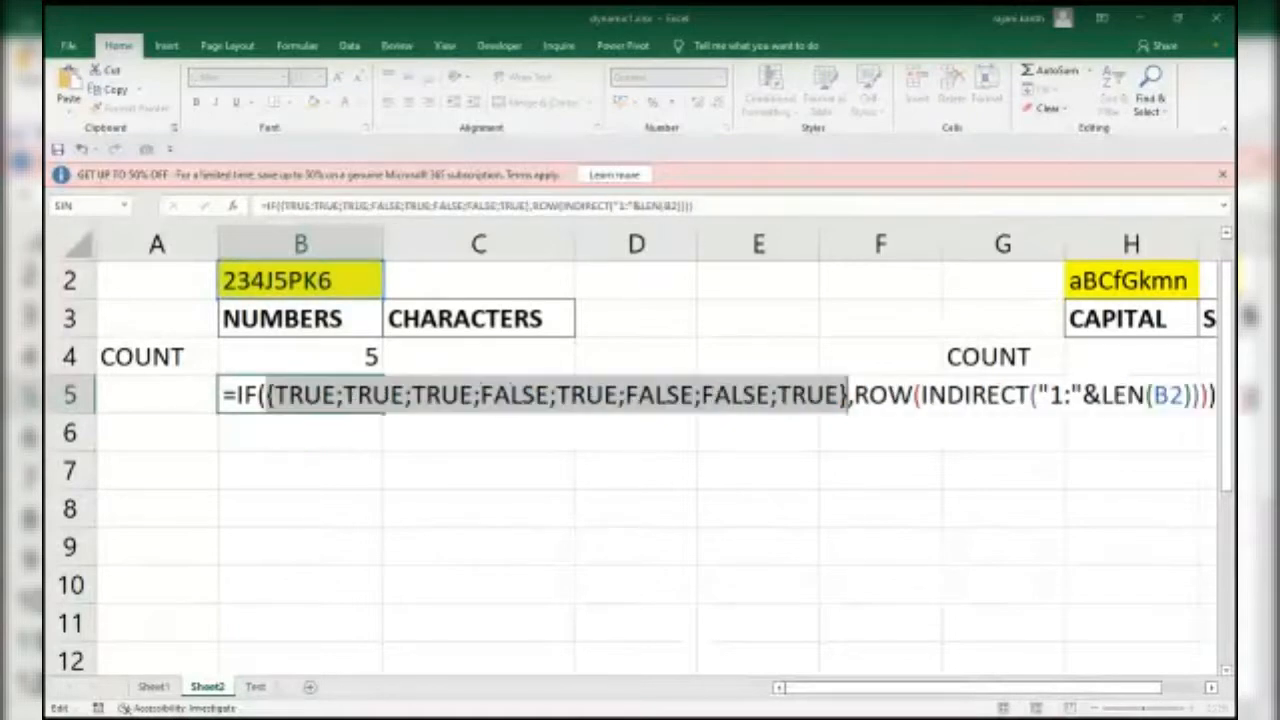
left_click(855, 392)
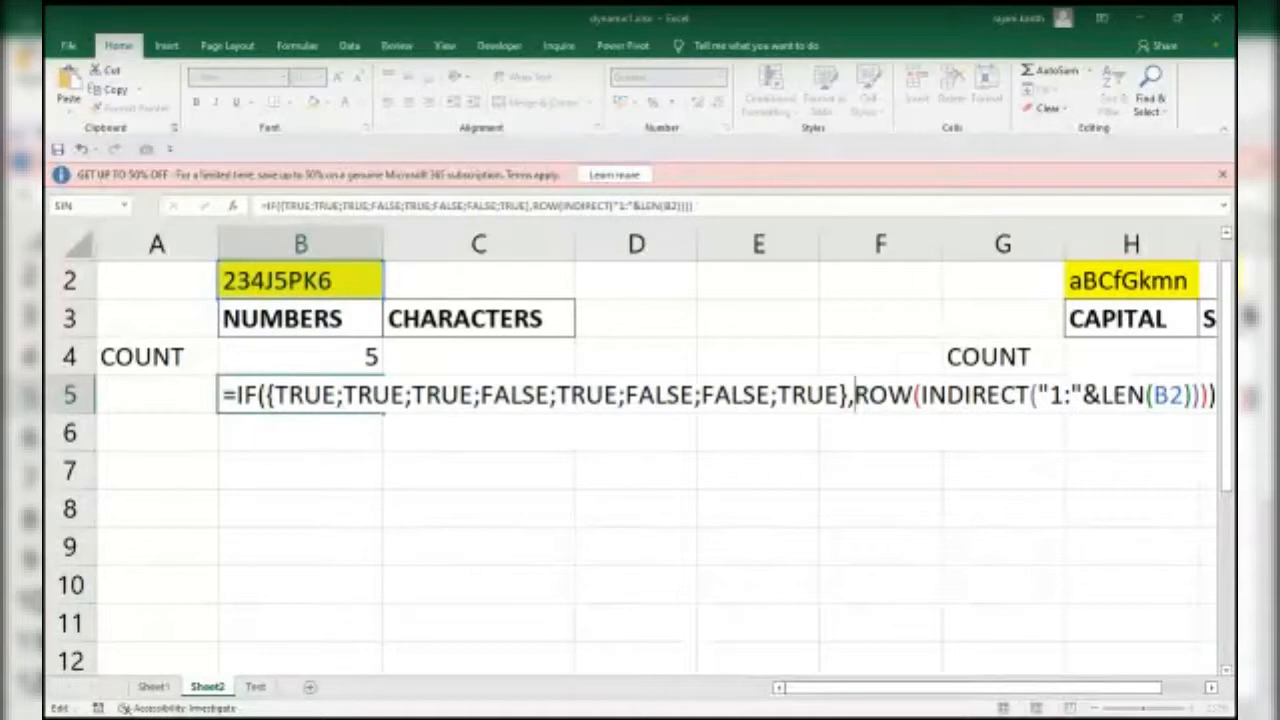
left_click(347, 460)
key("F9")
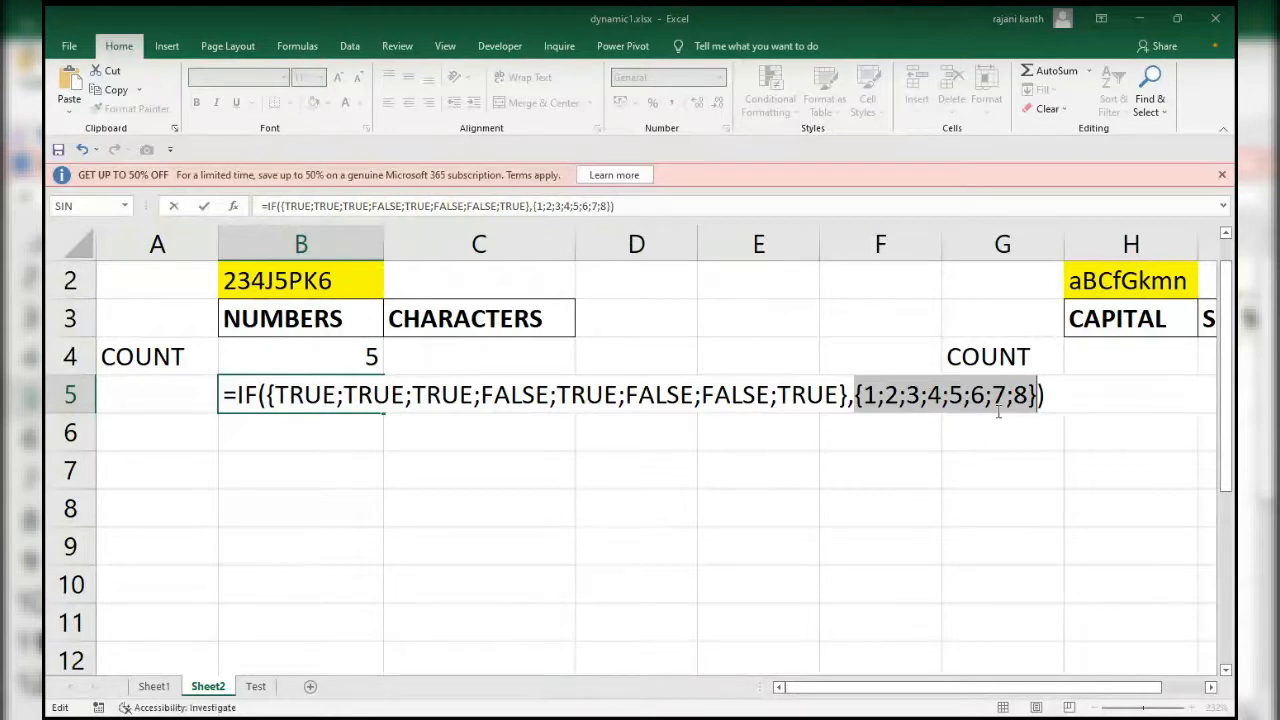
key("Escape")
Step: Wrap B5's IF expression in SMALL with ROWS(B$5:B5) as the k argument, enter it as an array formula and fill to B10
key("F2")
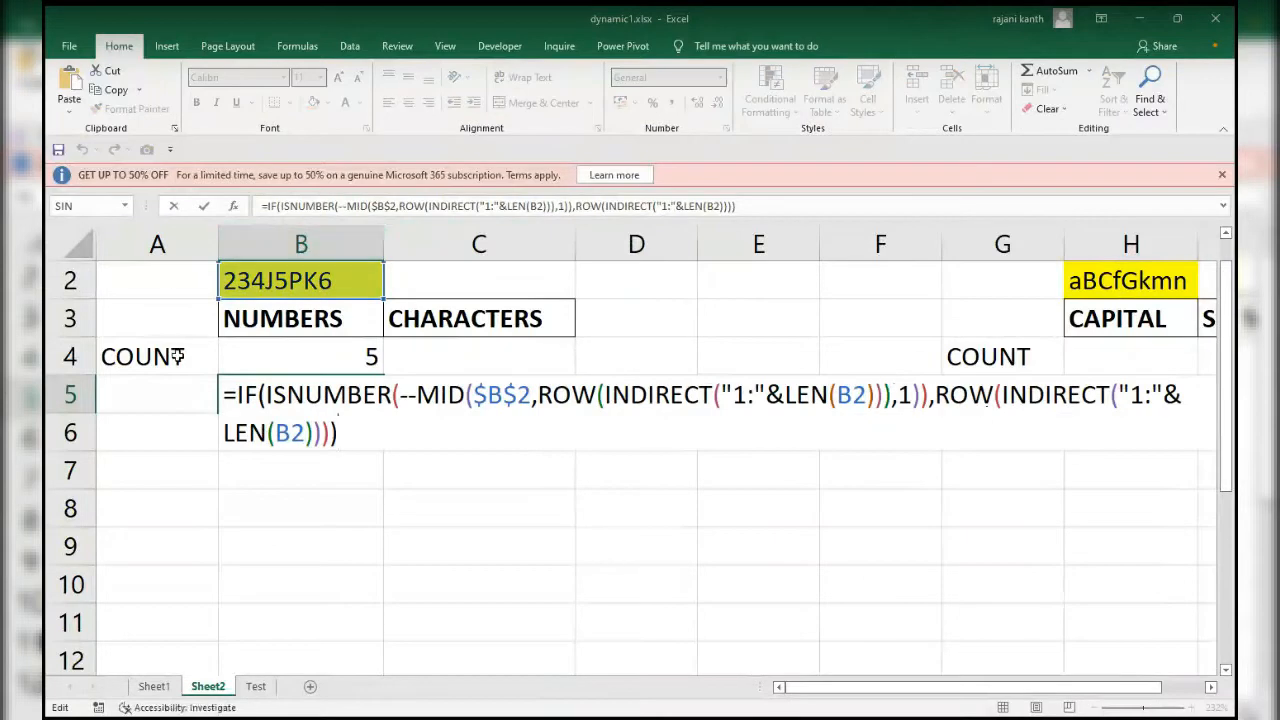
left_click(238, 395)
type("small")
key("Tab")
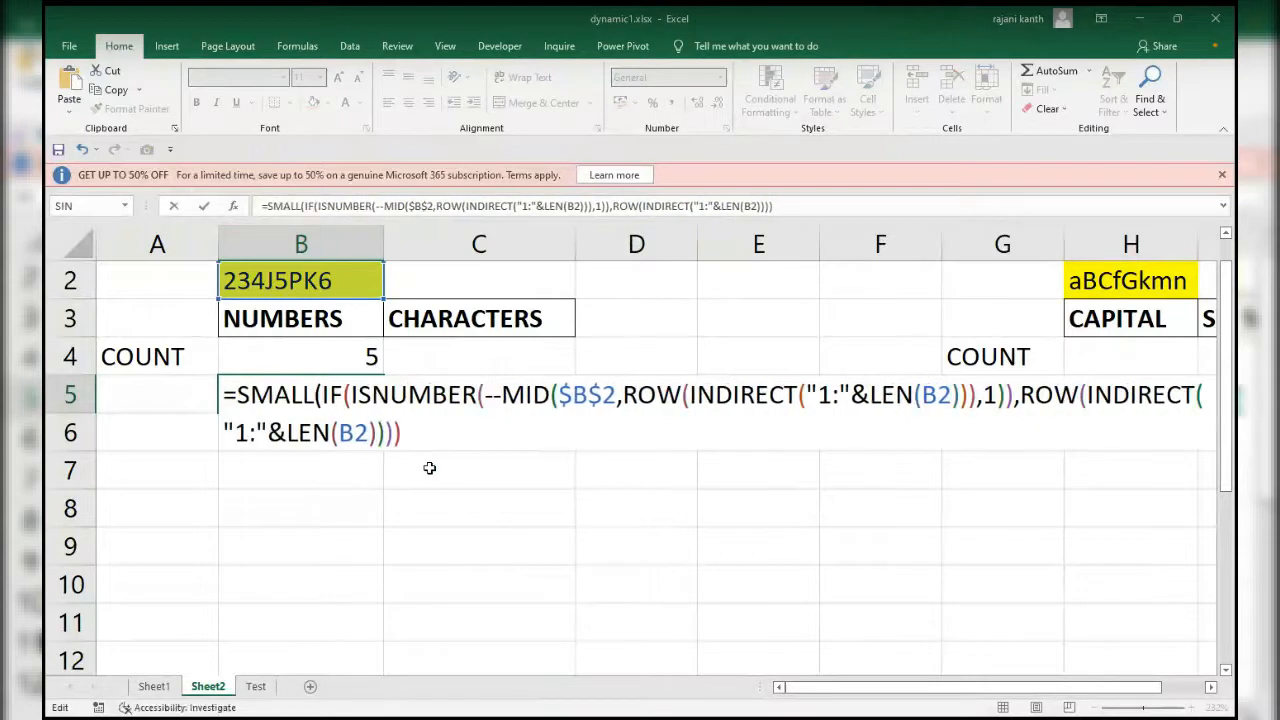
type(",rows")
key("Tab")
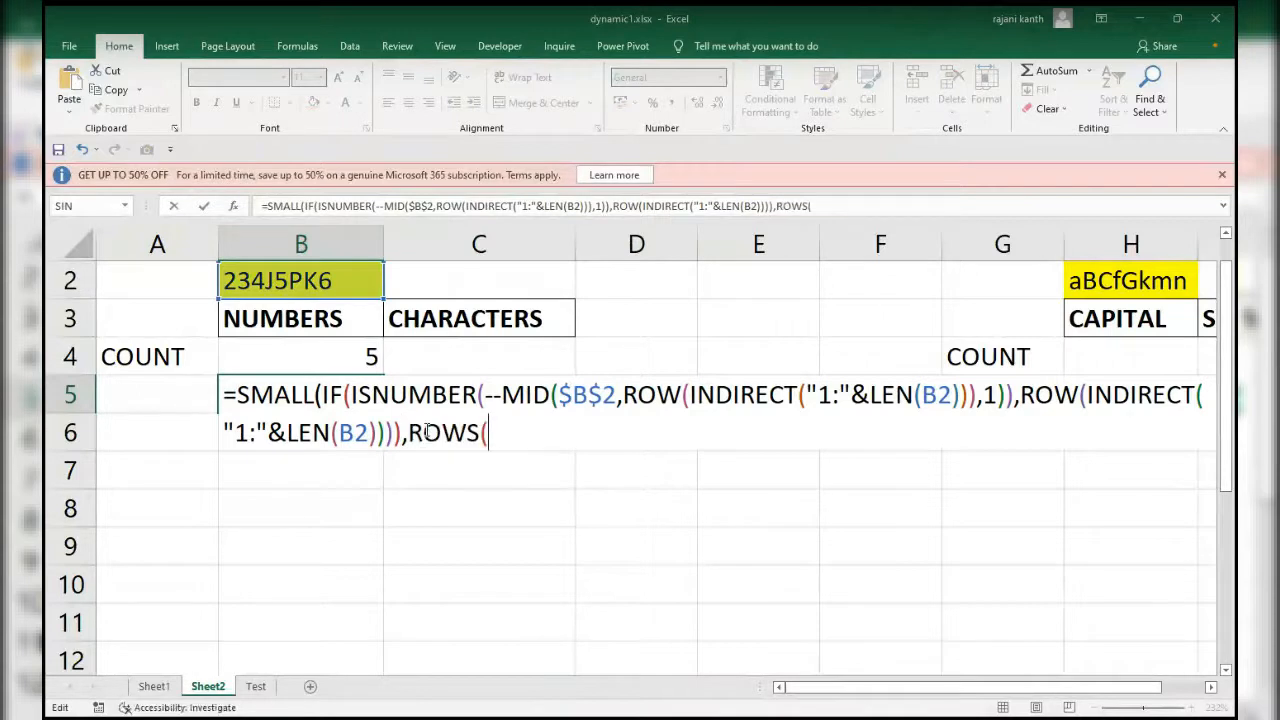
type("b$5:b5))")
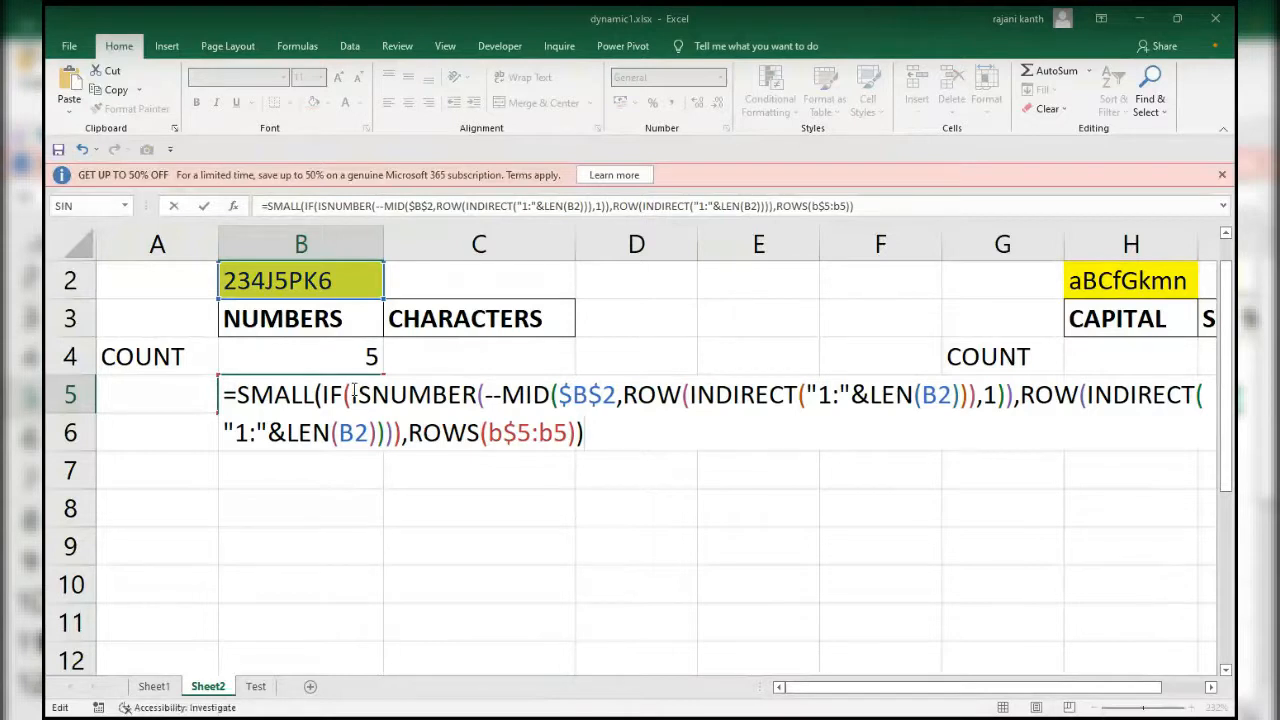
key("ctrl+shift+Return")
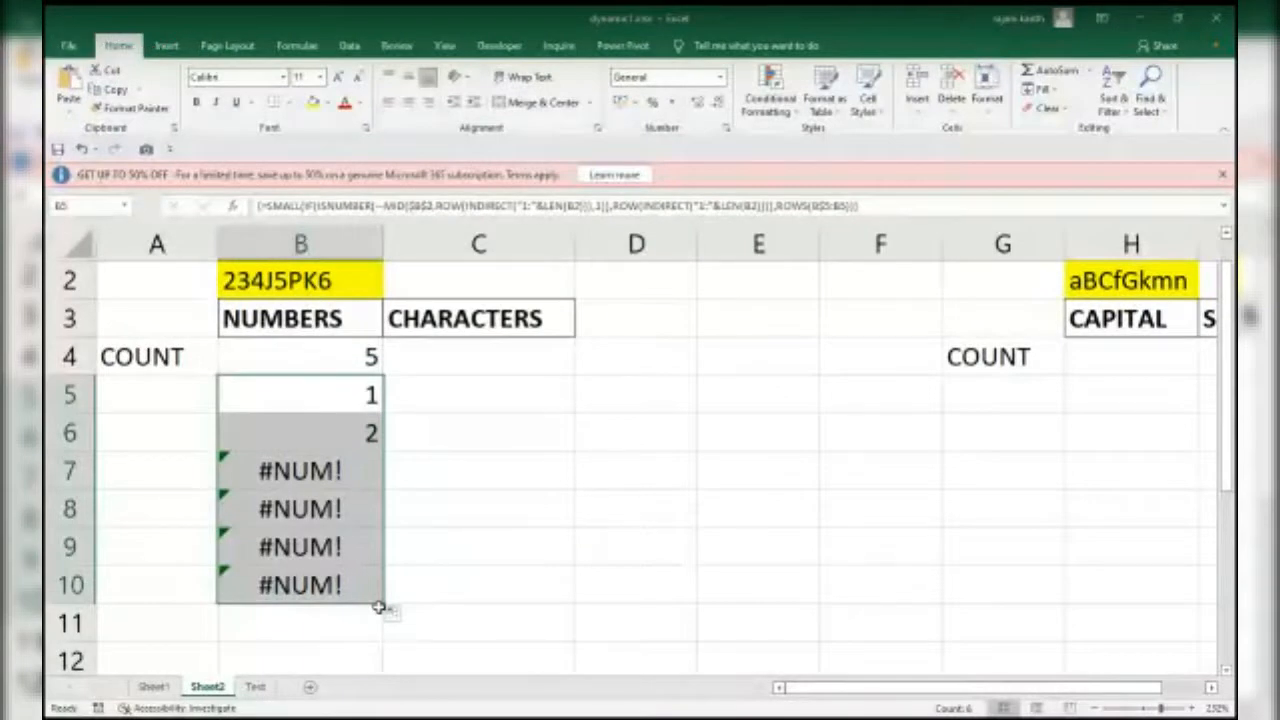
Step: Make both LEN references in B5's formula absolute as $B$2, re-enter it as an array formula and refill down to B10
left_click(344, 395)
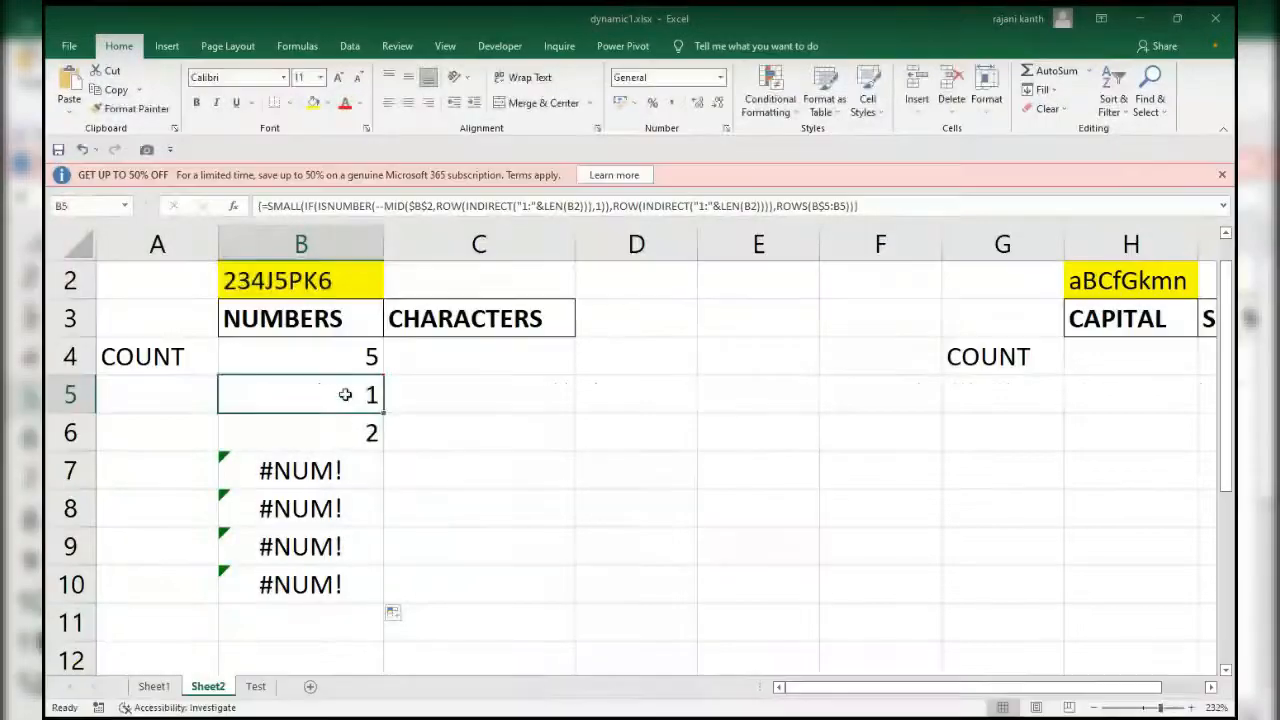
double_click(344, 395)
double_click(937, 395)
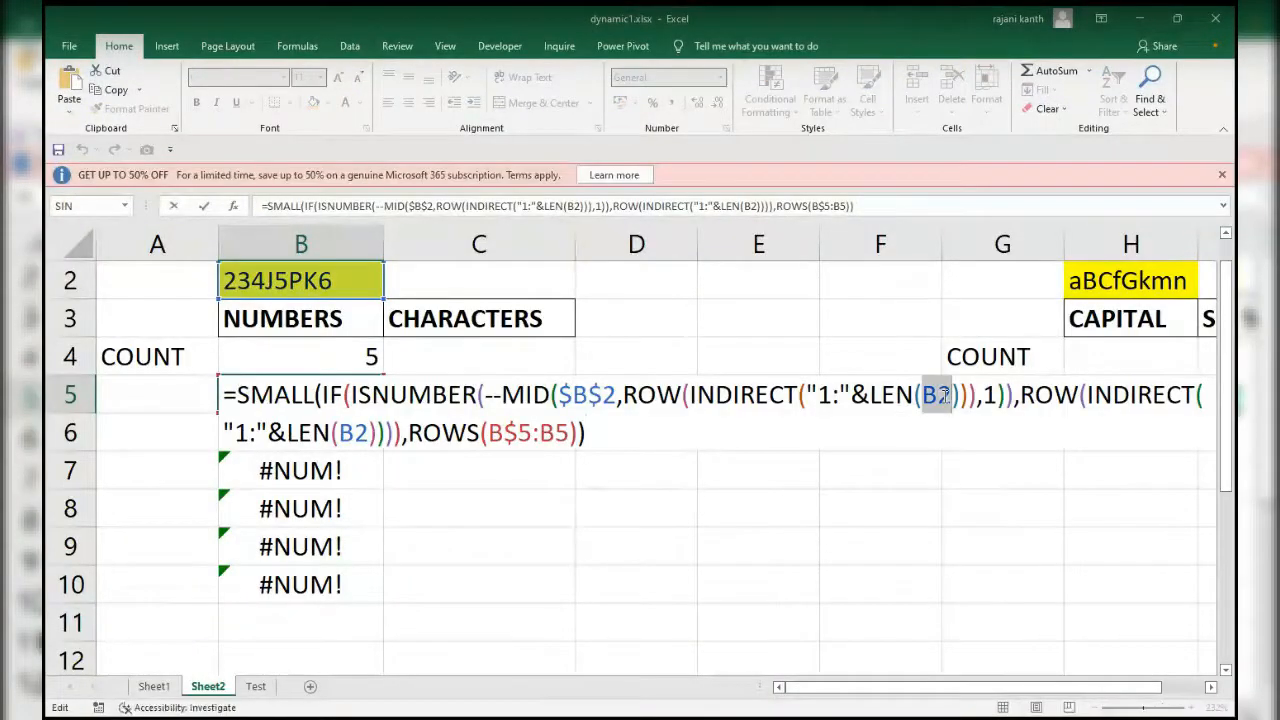
key("F4")
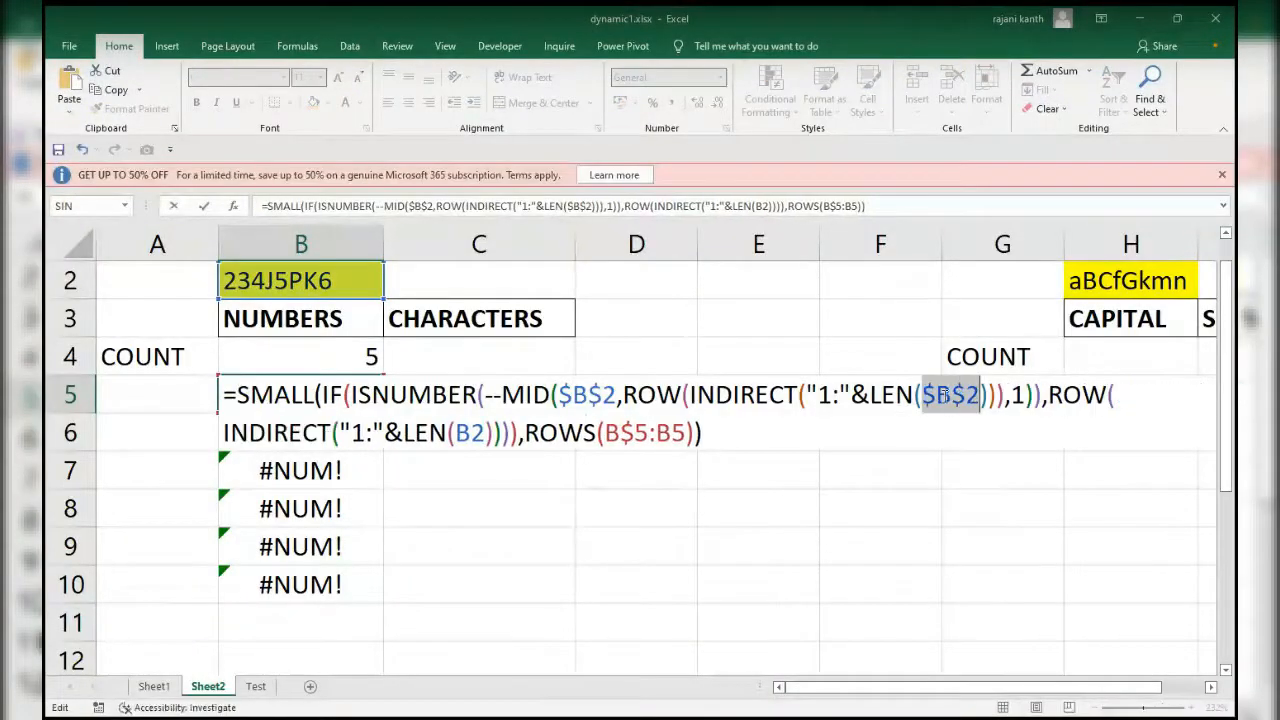
left_click(468, 438)
key("F4")
key("F4")
key("F4")
key("F4")
key("F4")
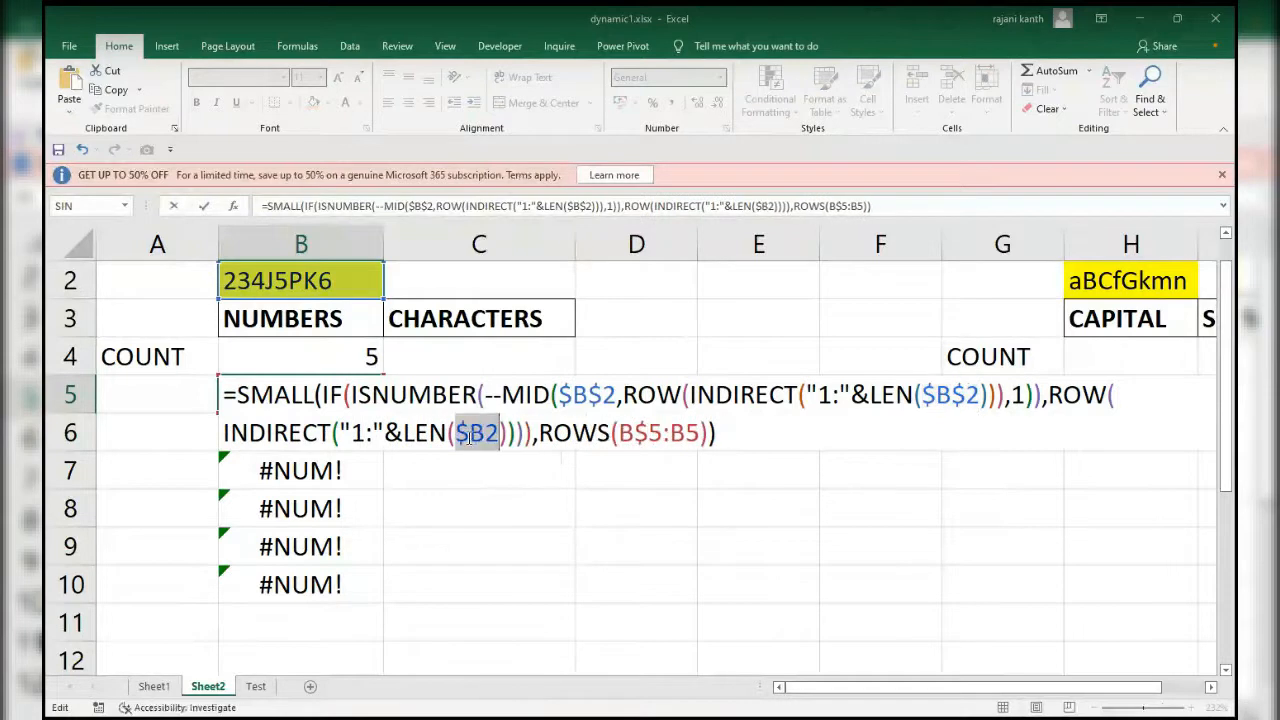
key("ctrl+shift+Return")
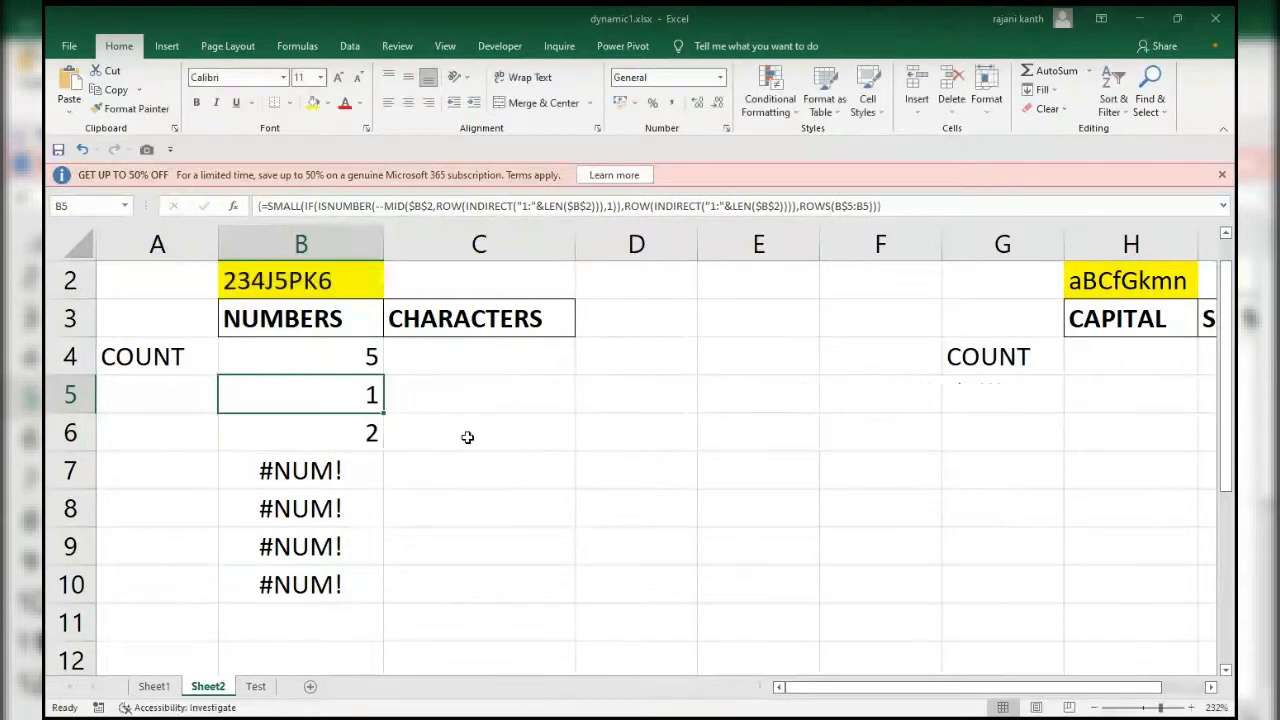
scroll(466, 437, "up", 1)
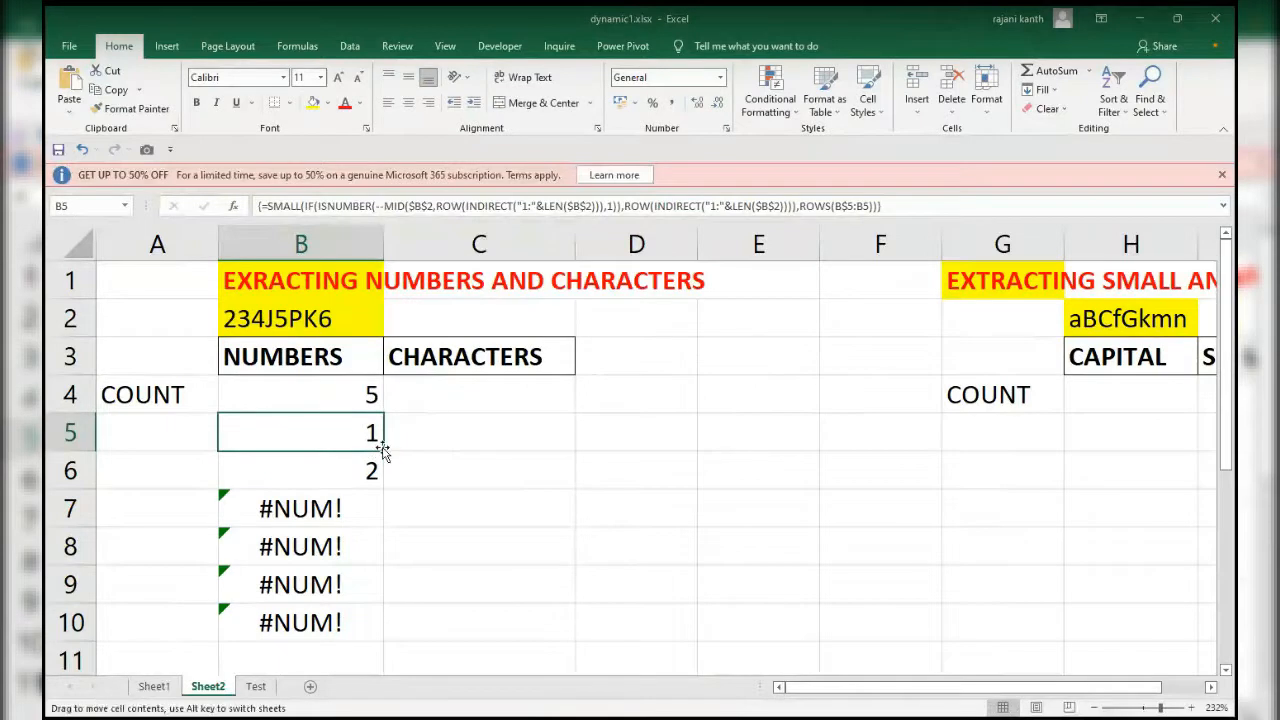
double_click(381, 453)
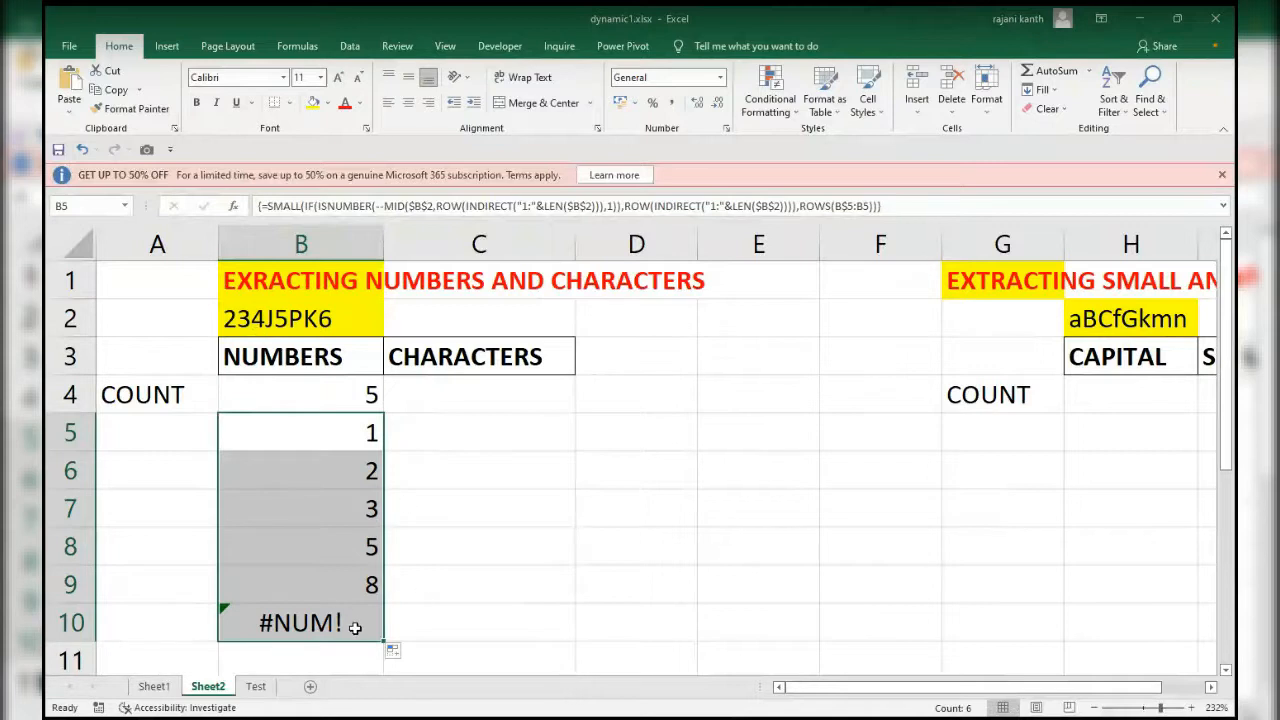
Step: Wrap B5's SMALL expression in INDEX, using a copy of the --MID expression as the array argument
left_click(336, 437)
key("F2")
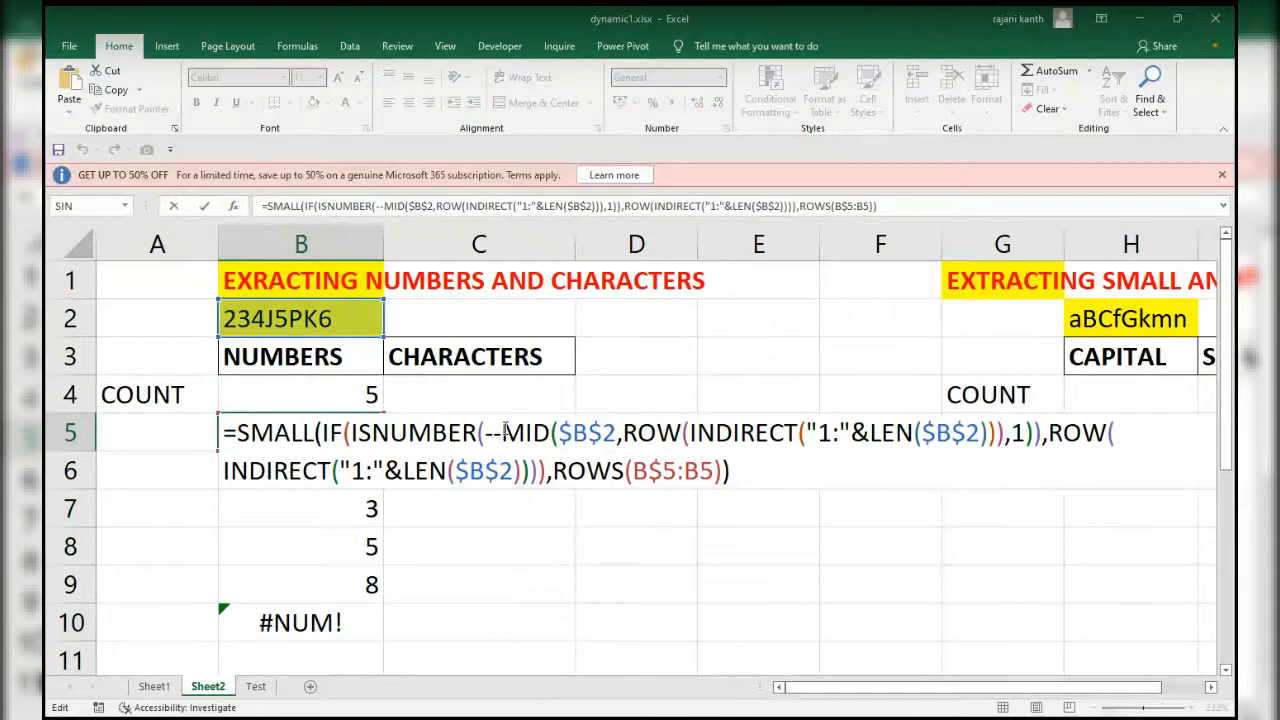
left_click_drag(484, 432, 1034, 432)
key("ctrl+c")
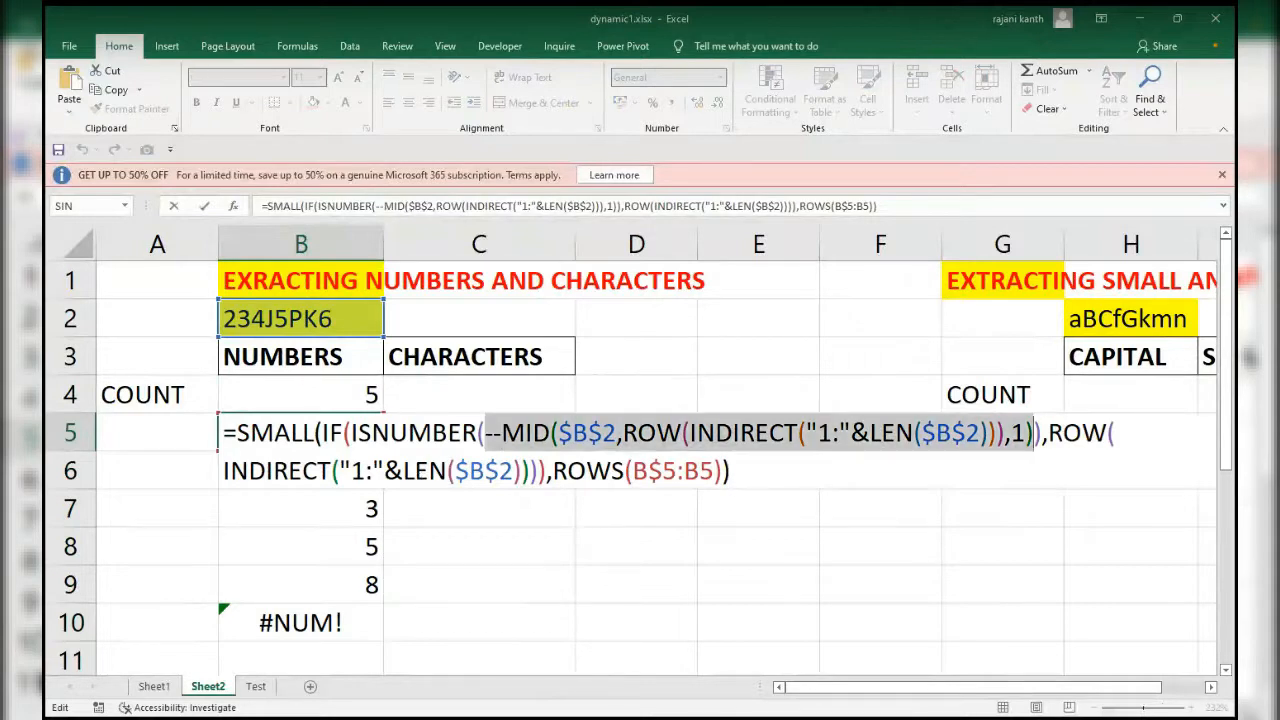
left_click(246, 432)
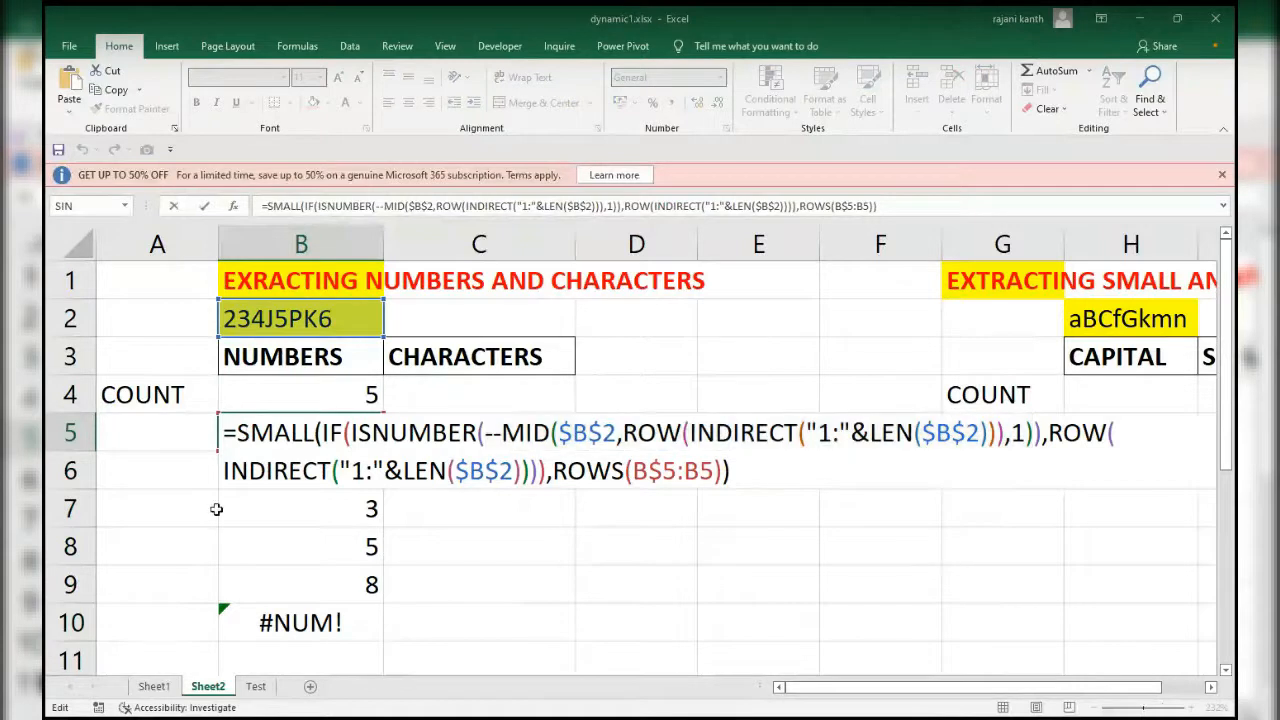
type("index")
key("Tab")
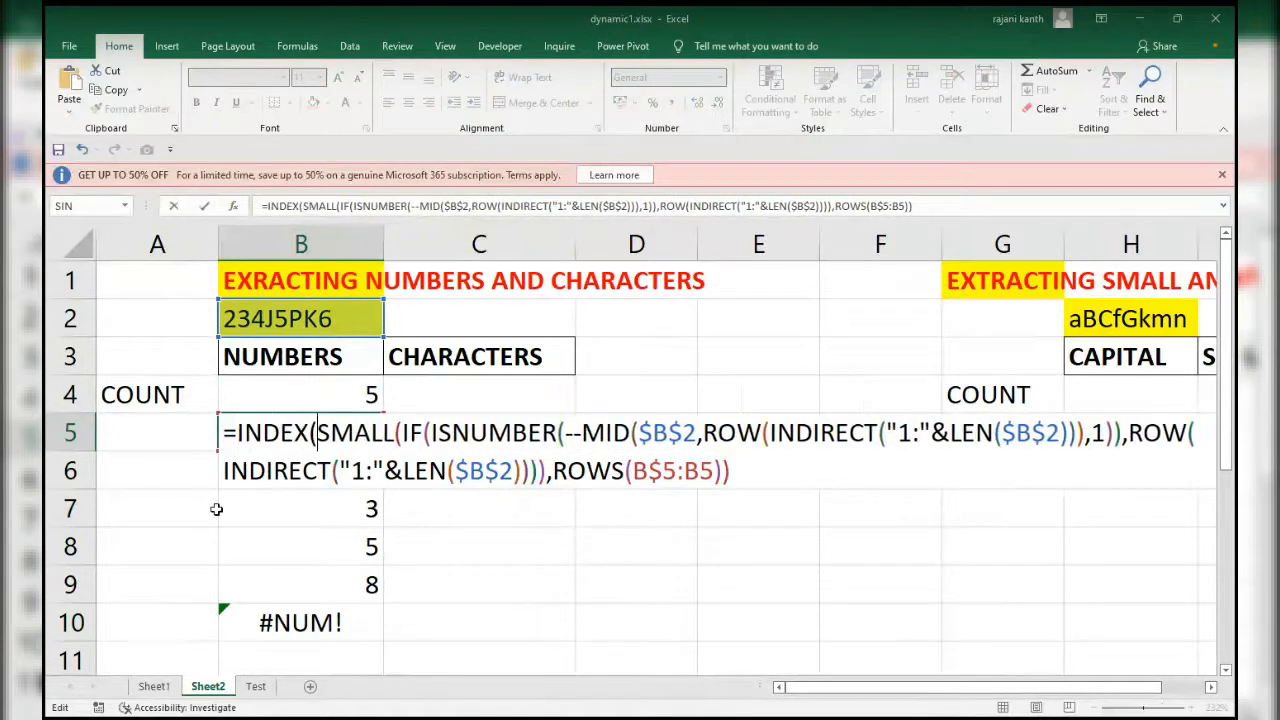
key("ctrl+v")
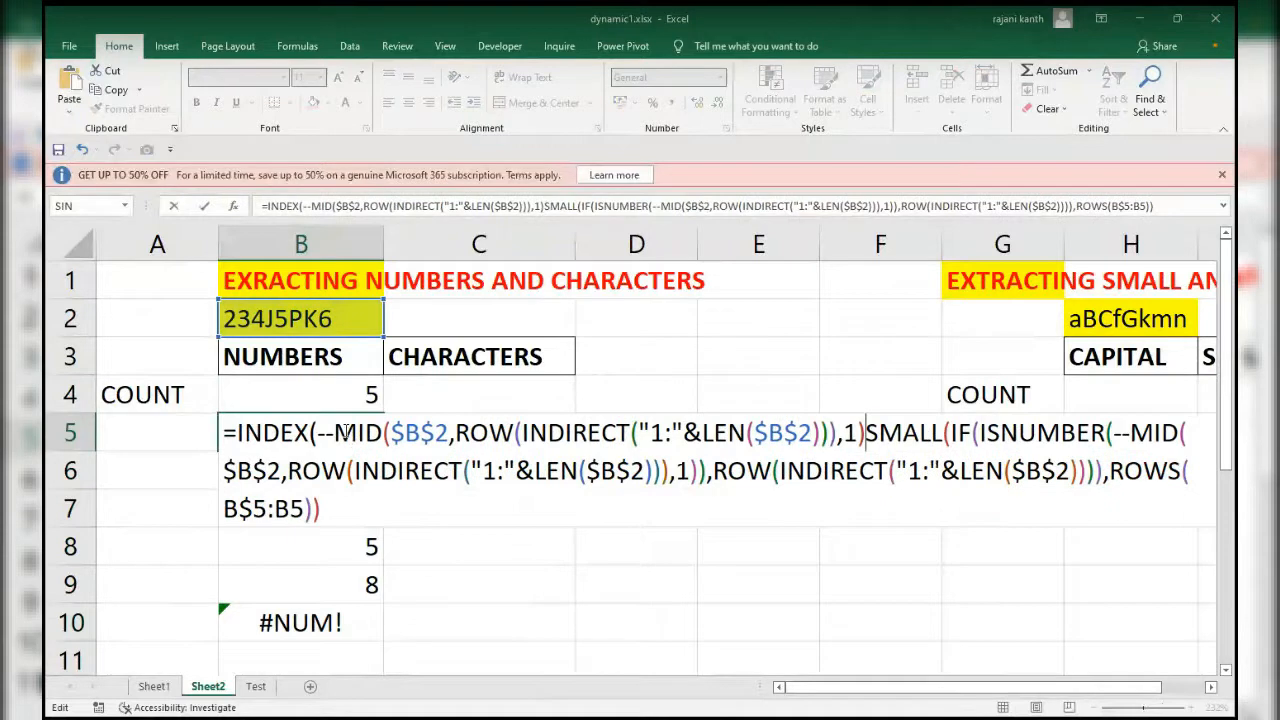
type(",")
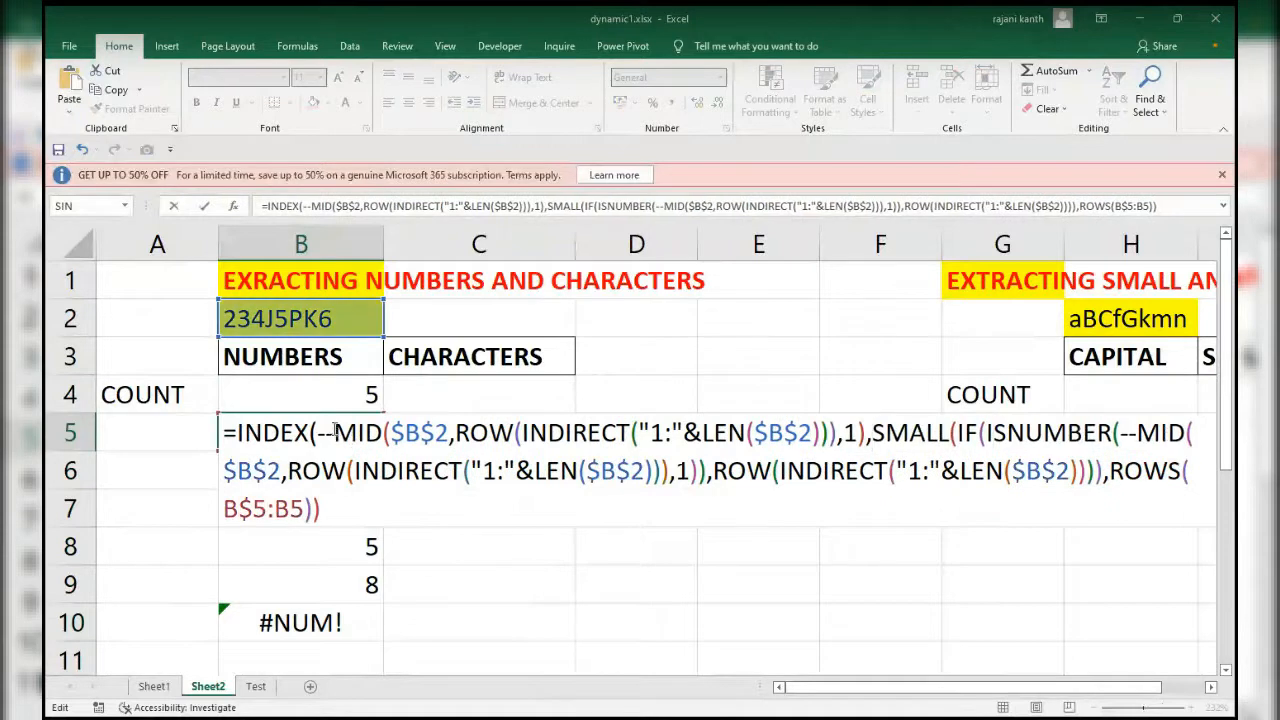
Step: Remove the double negative before INDEX's MID expression, preview its evaluated array and restore the formula
left_click(334, 432)
key("BackSpace")
key("BackSpace")
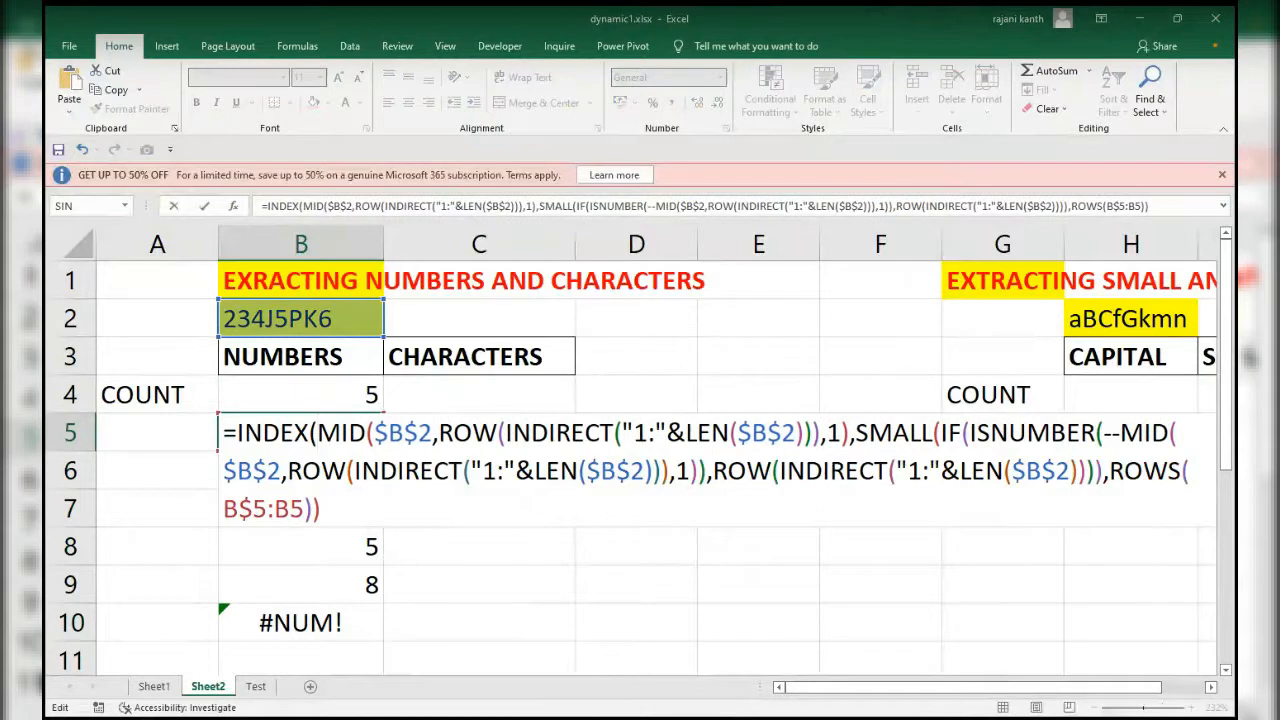
left_click_drag(317, 433, 849, 433)
key("F9")
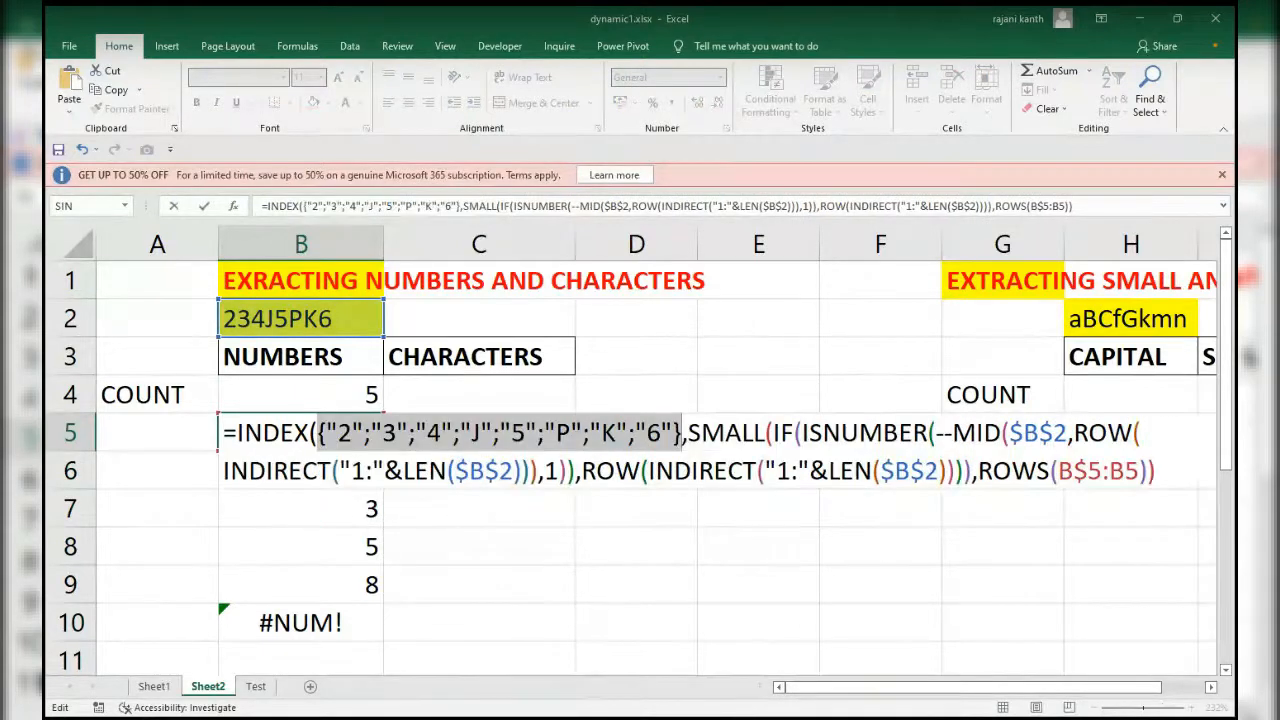
key("ctrl+z")
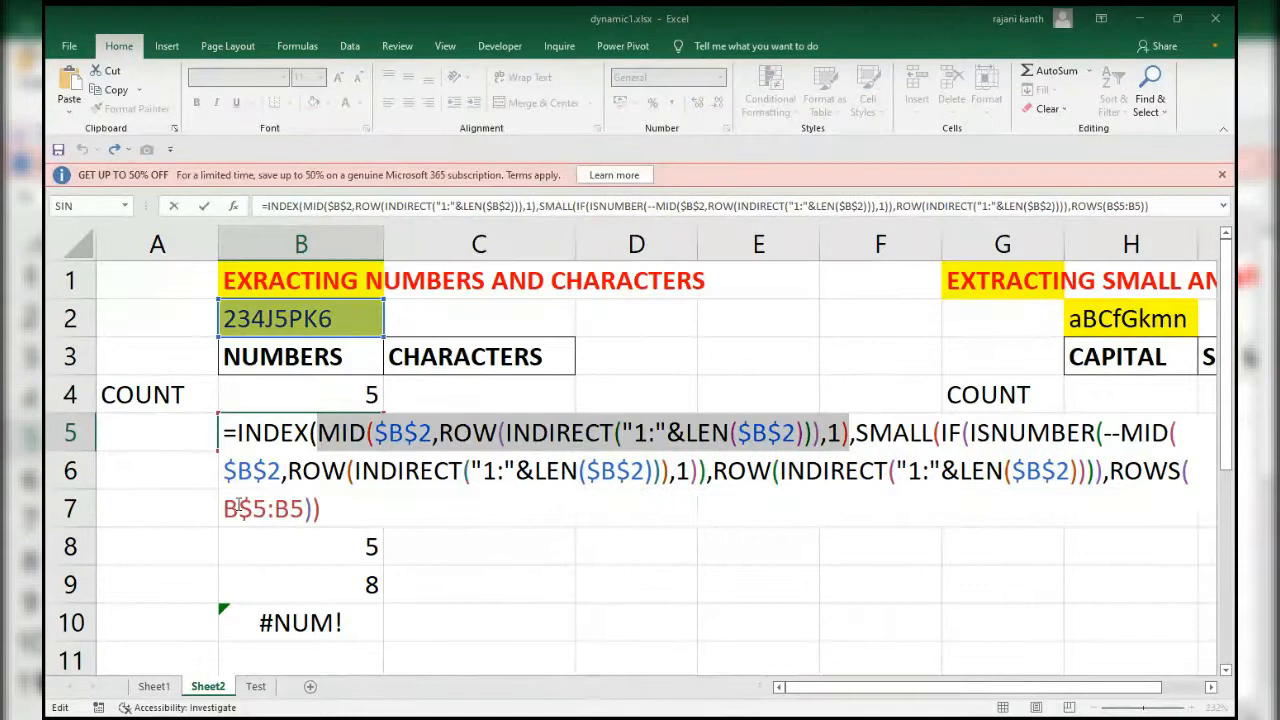
Step: Close the INDEX formula, enter it in B5 as an array formula and fill it down to B10
left_click(331, 506)
type(")")
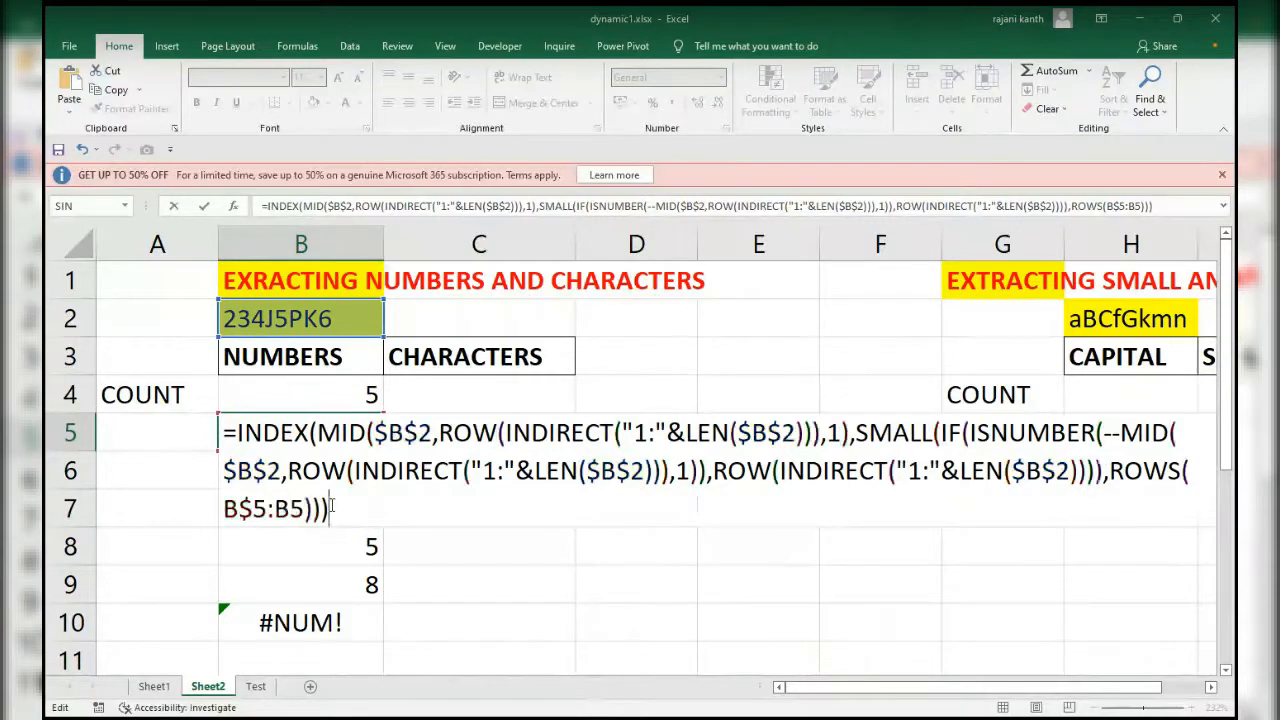
key("ctrl+shift+Return")
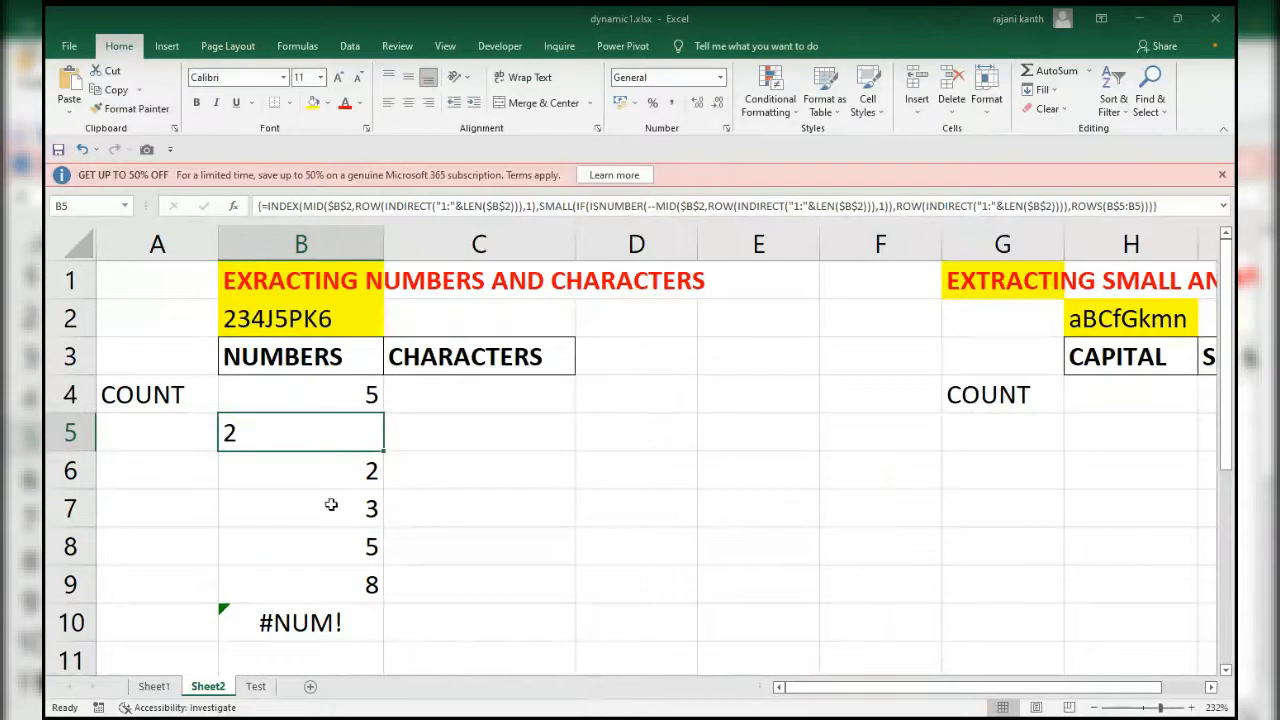
double_click(384, 452)
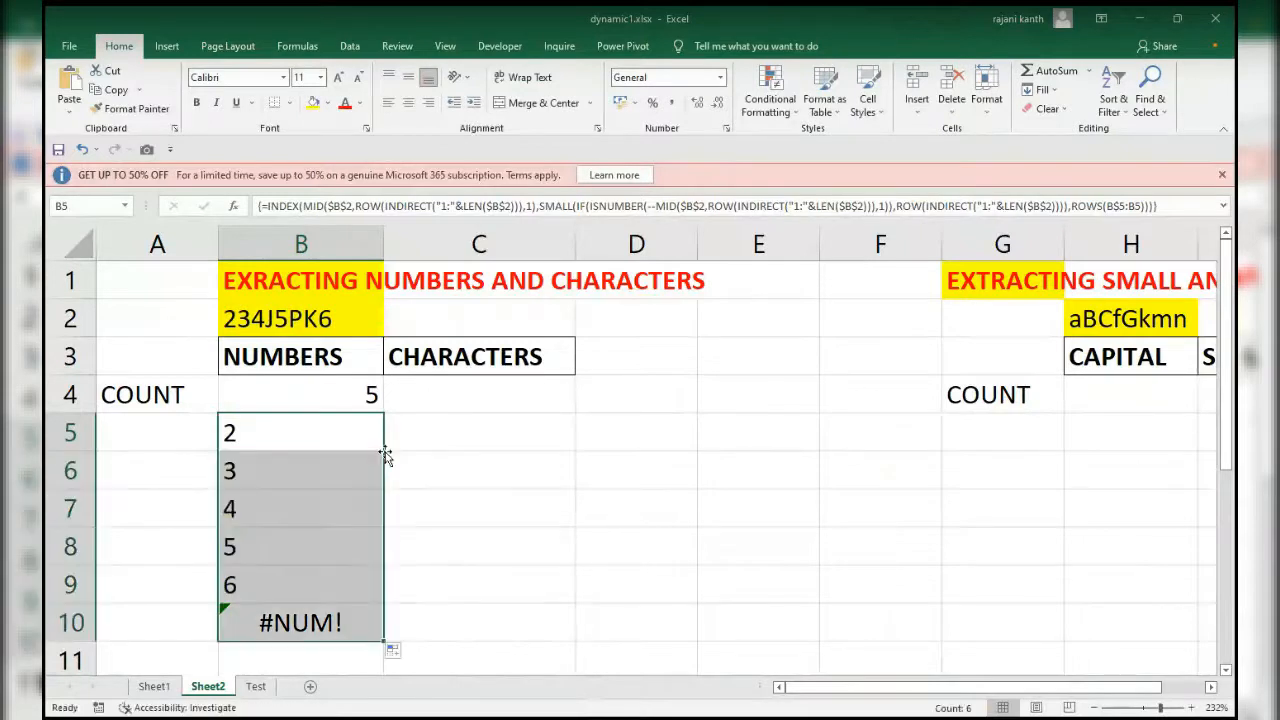
scroll(385, 455, "down", 1)
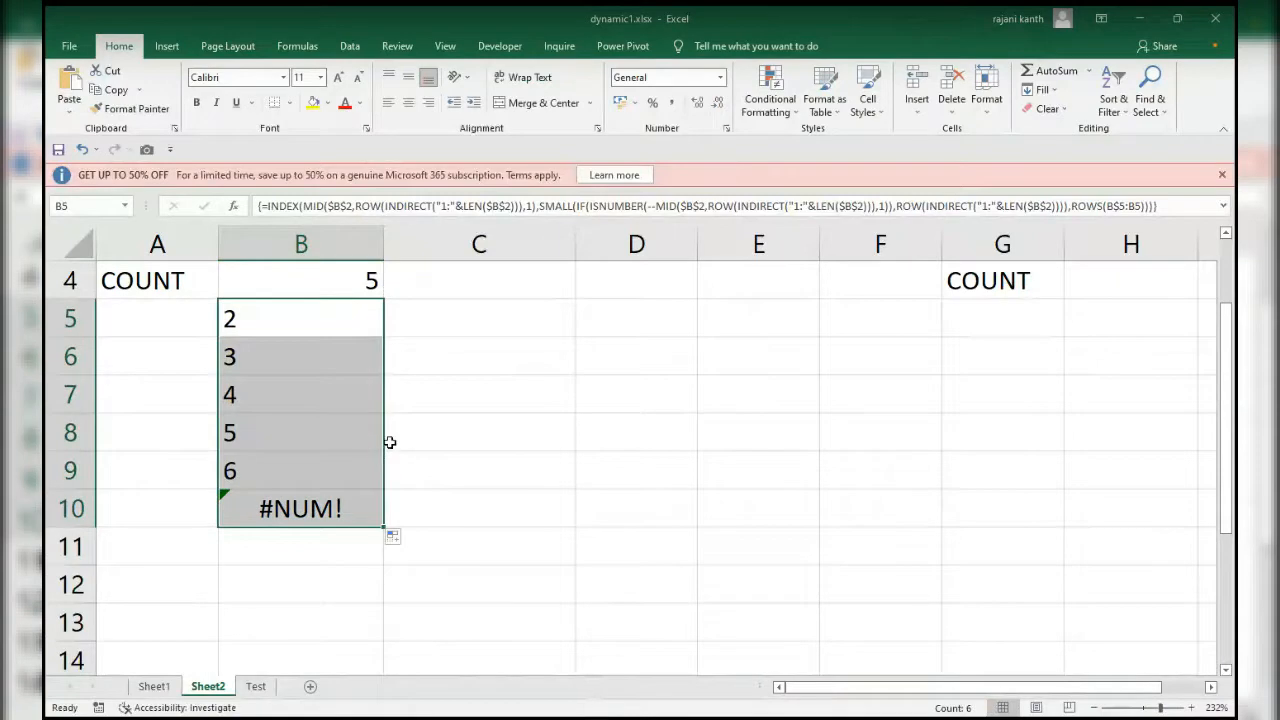
Step: Change the text string in B2 to 234J5PKm
scroll(390, 442, "down", 1)
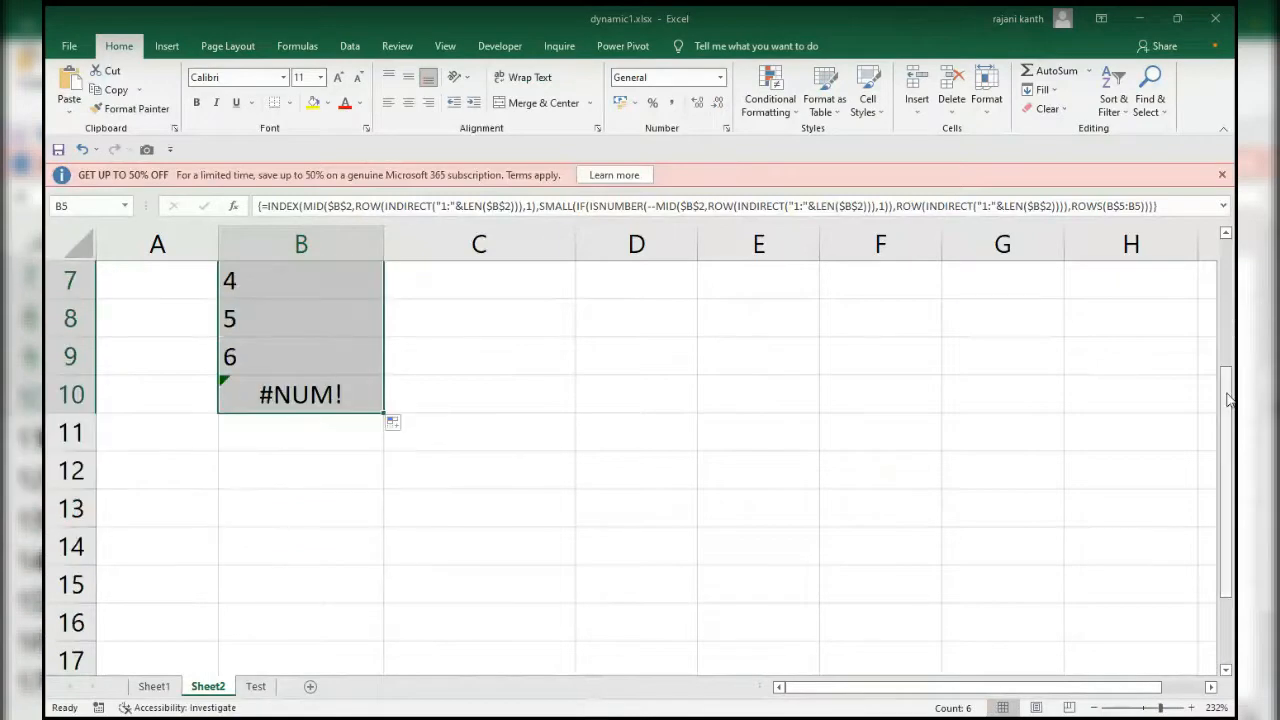
left_click_drag(1230, 372, 1228, 258)
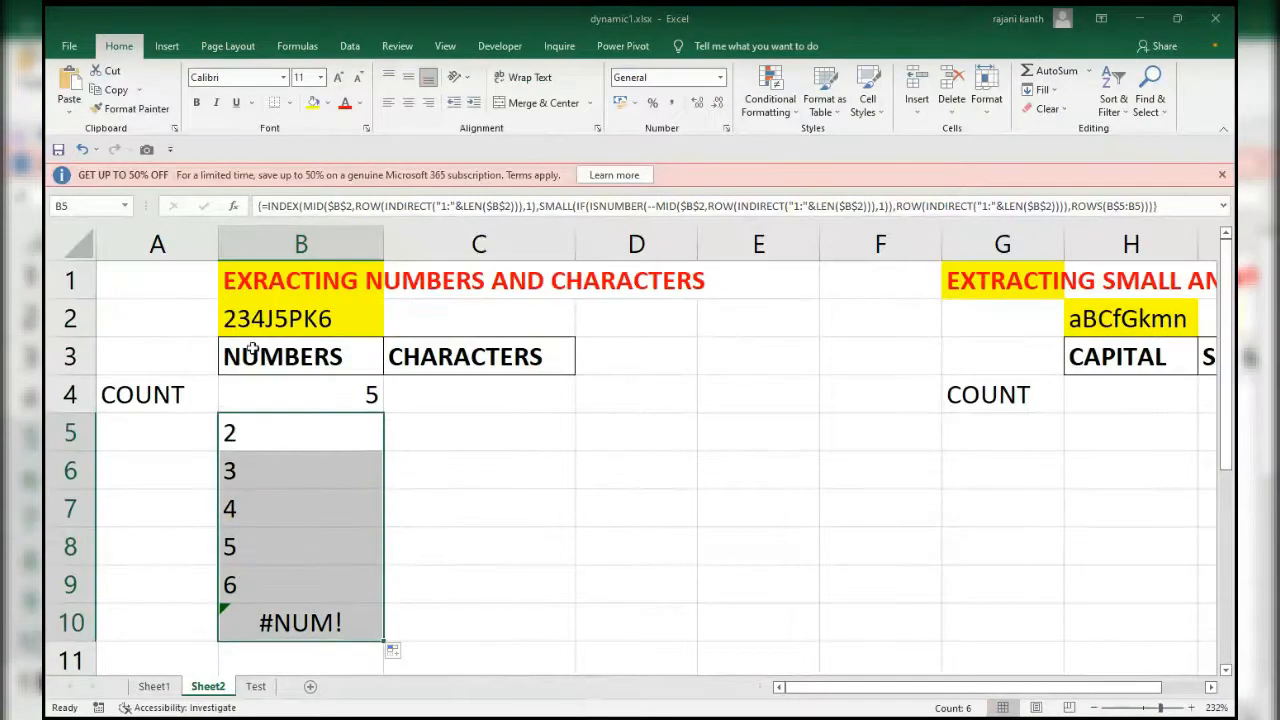
left_click(300, 318)
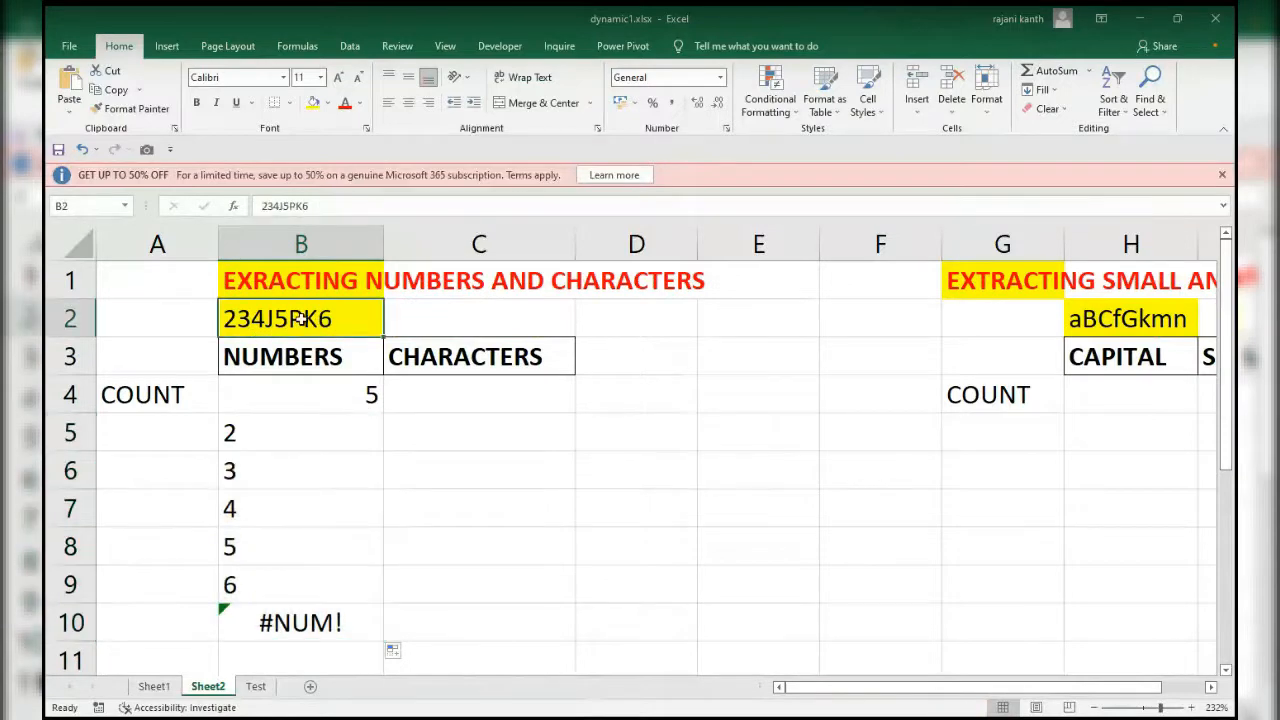
double_click(301, 320)
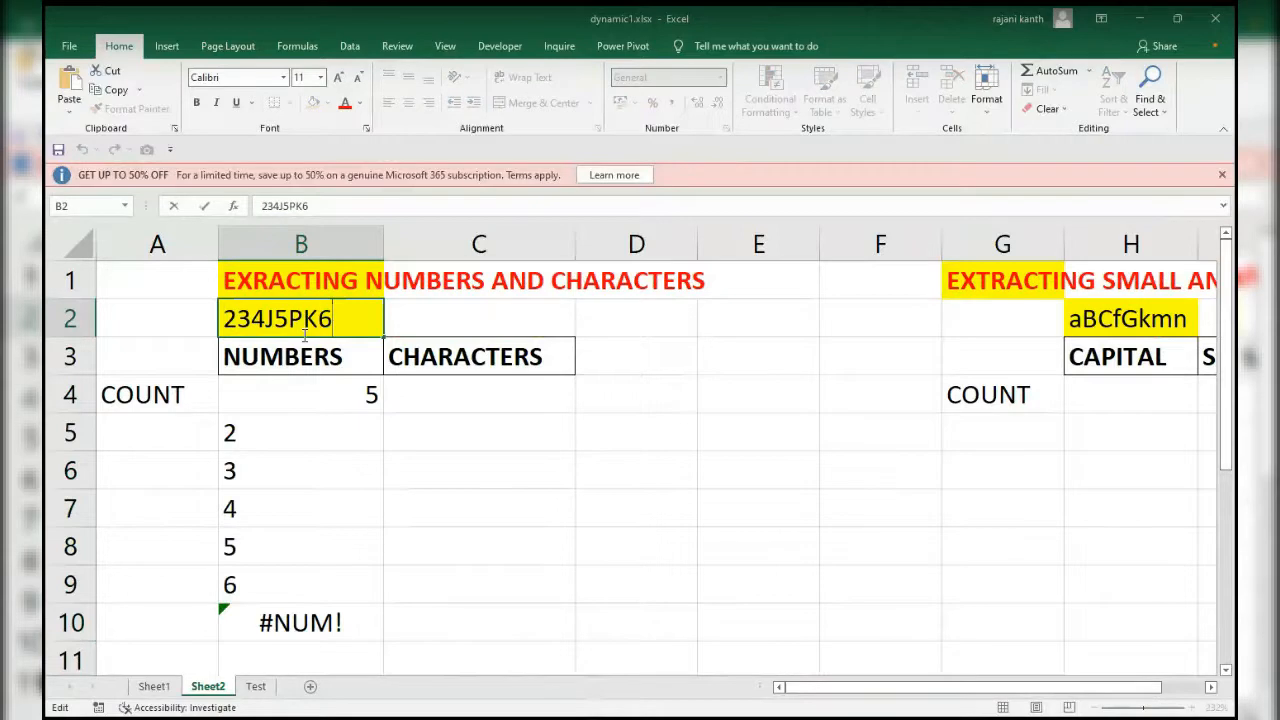
key("BackSpace")
type("m")
key("Return")
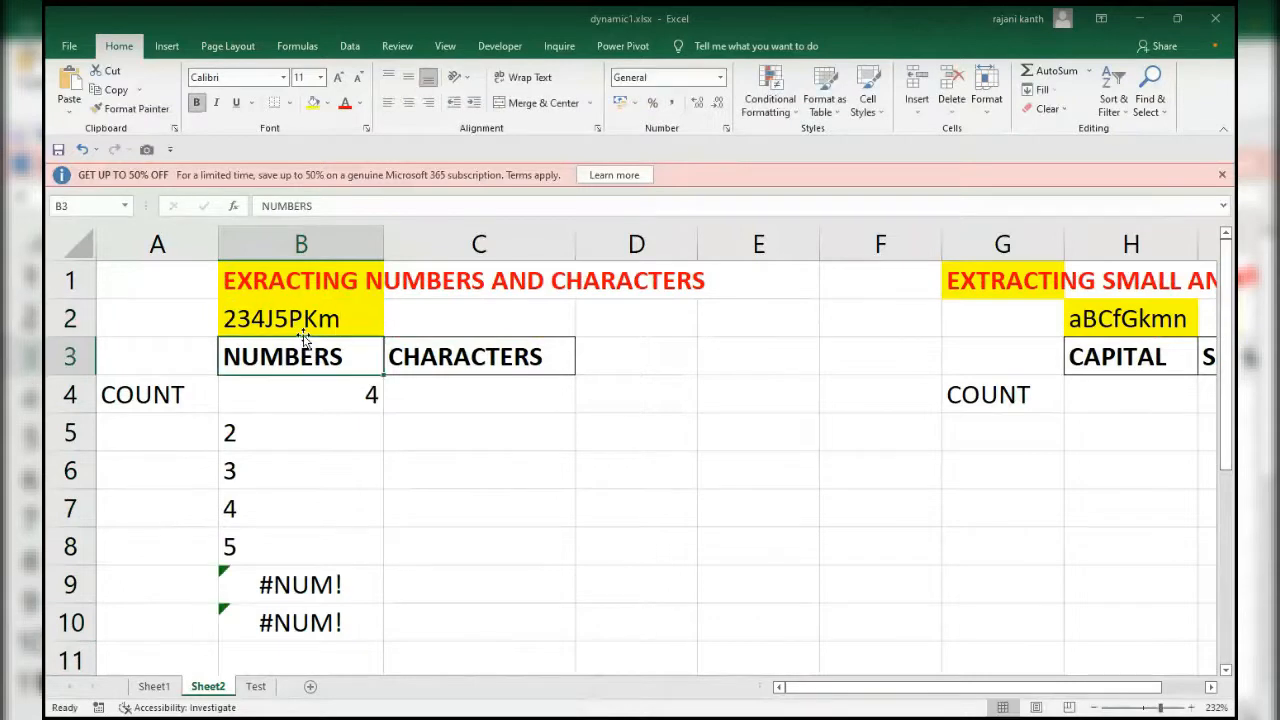
Step: Copy the text of B4's SUMPRODUCT formula into C4 under CHARACTERS
left_click(336, 385)
key("F2")
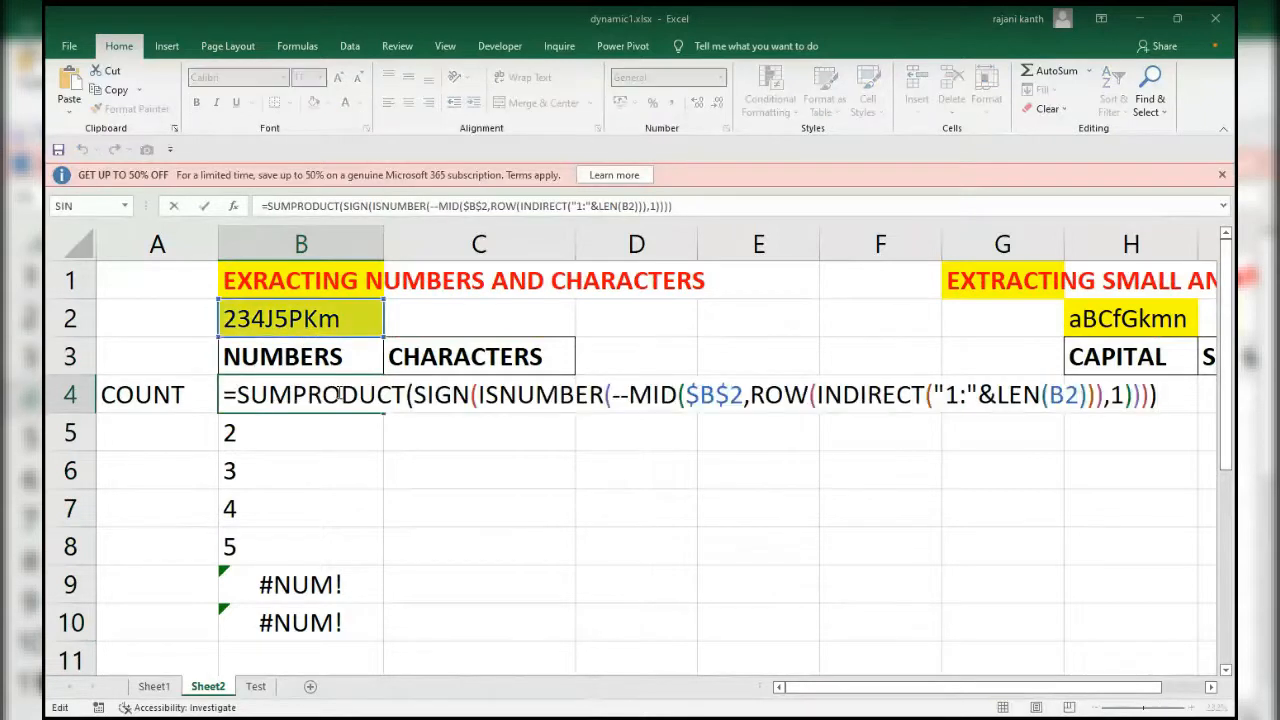
left_click_drag(221, 395, 1236, 410)
key("ctrl+c")
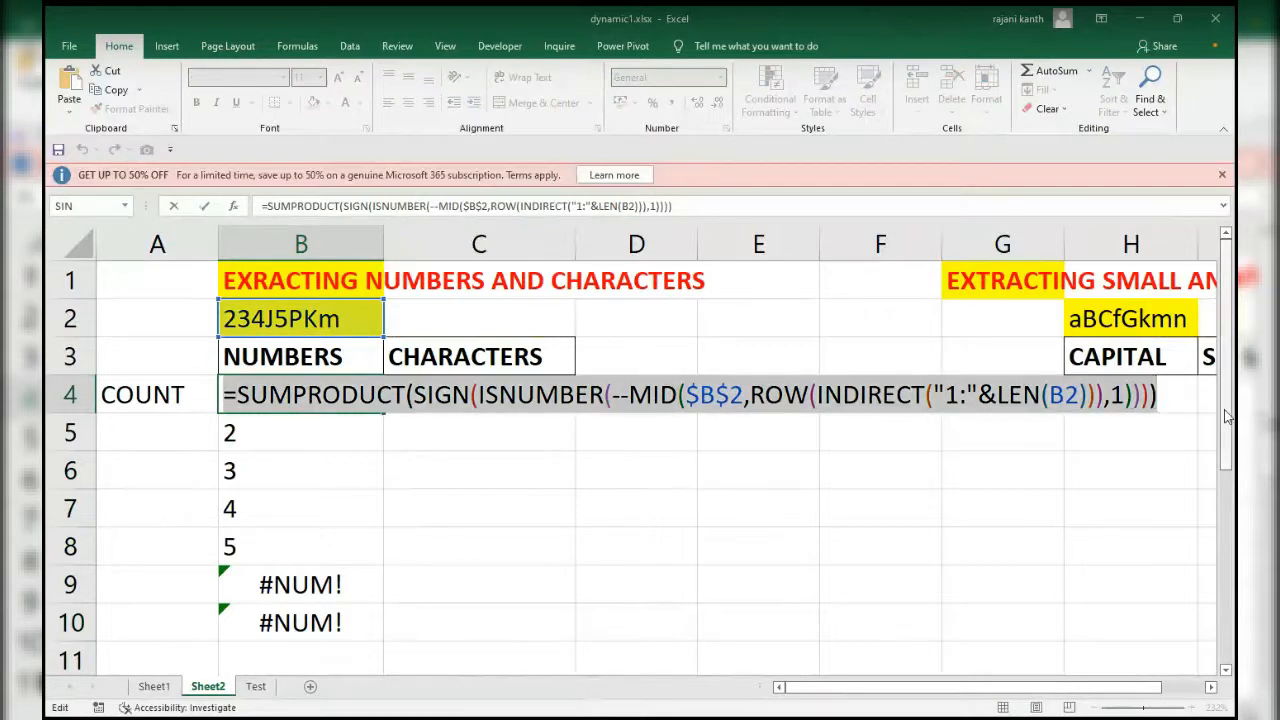
left_click(478, 400)
double_click(457, 394)
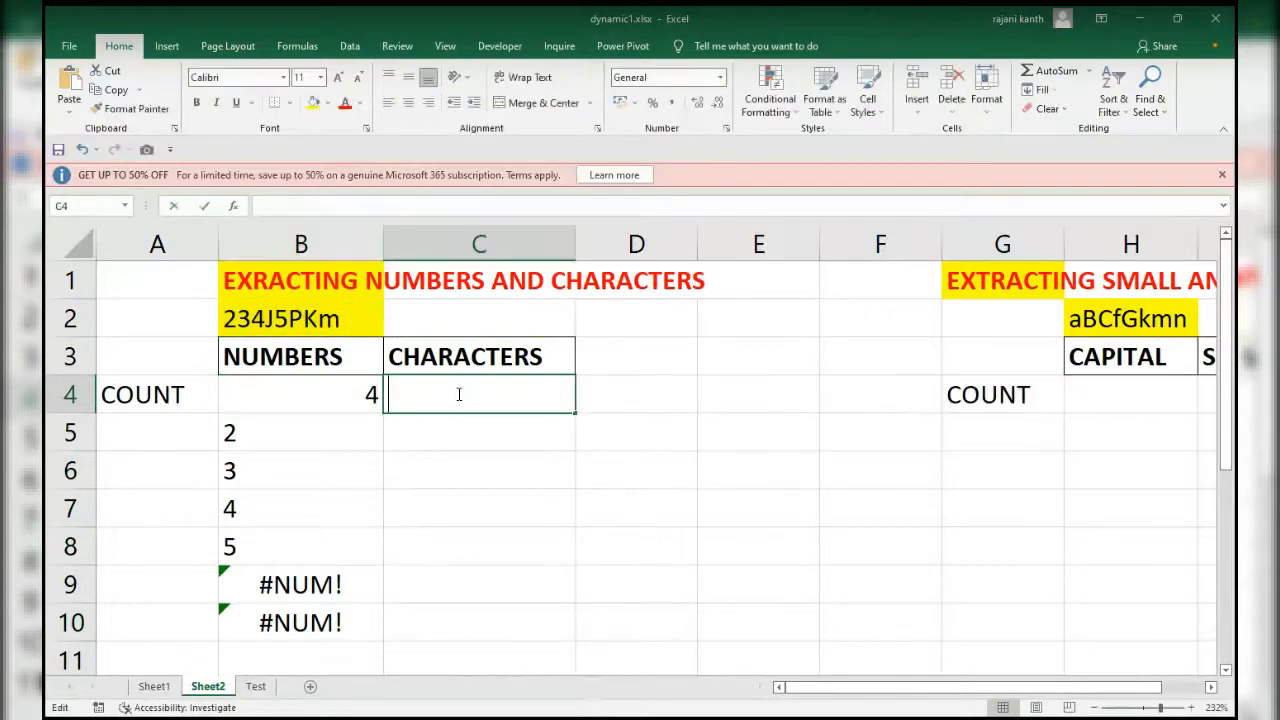
key("ctrl+v")
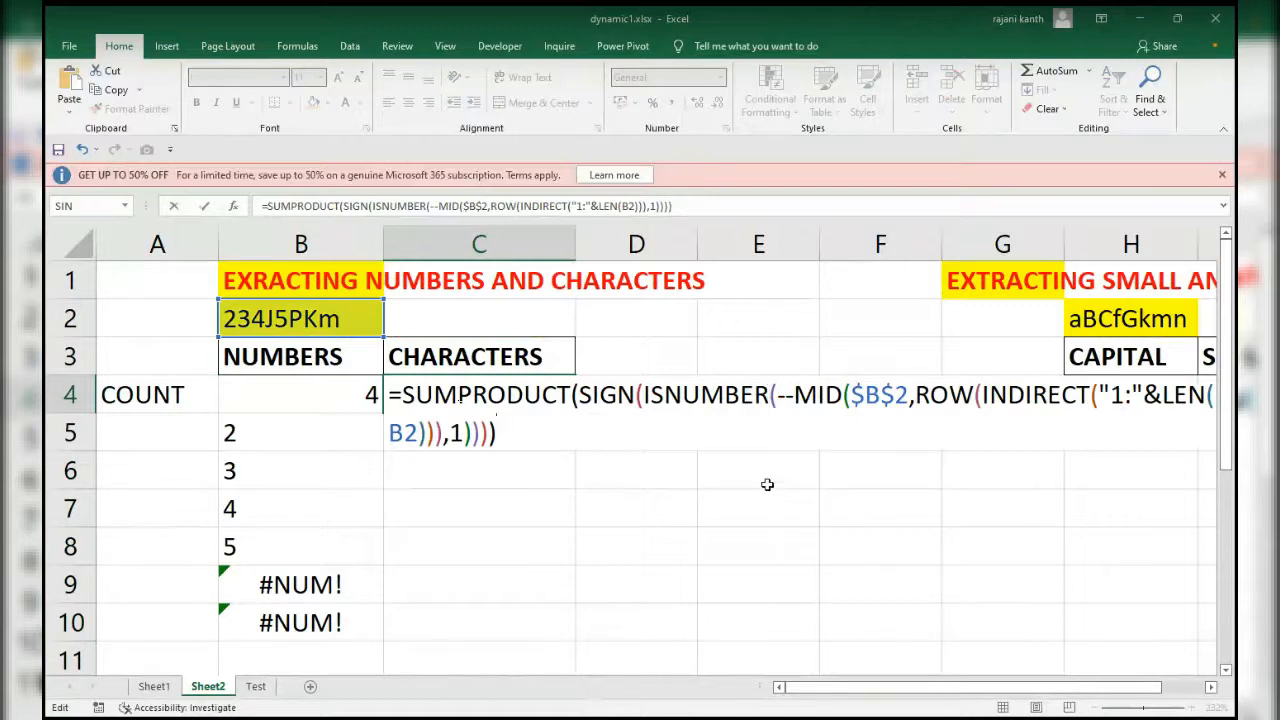
Step: Replace ISNUMBER with ISERROR in C4's formula
key("BackSpace")
key("BackSpace")
key("BackSpace")
key("BackSpace")
key("BackSpace")
key("BackSpace")
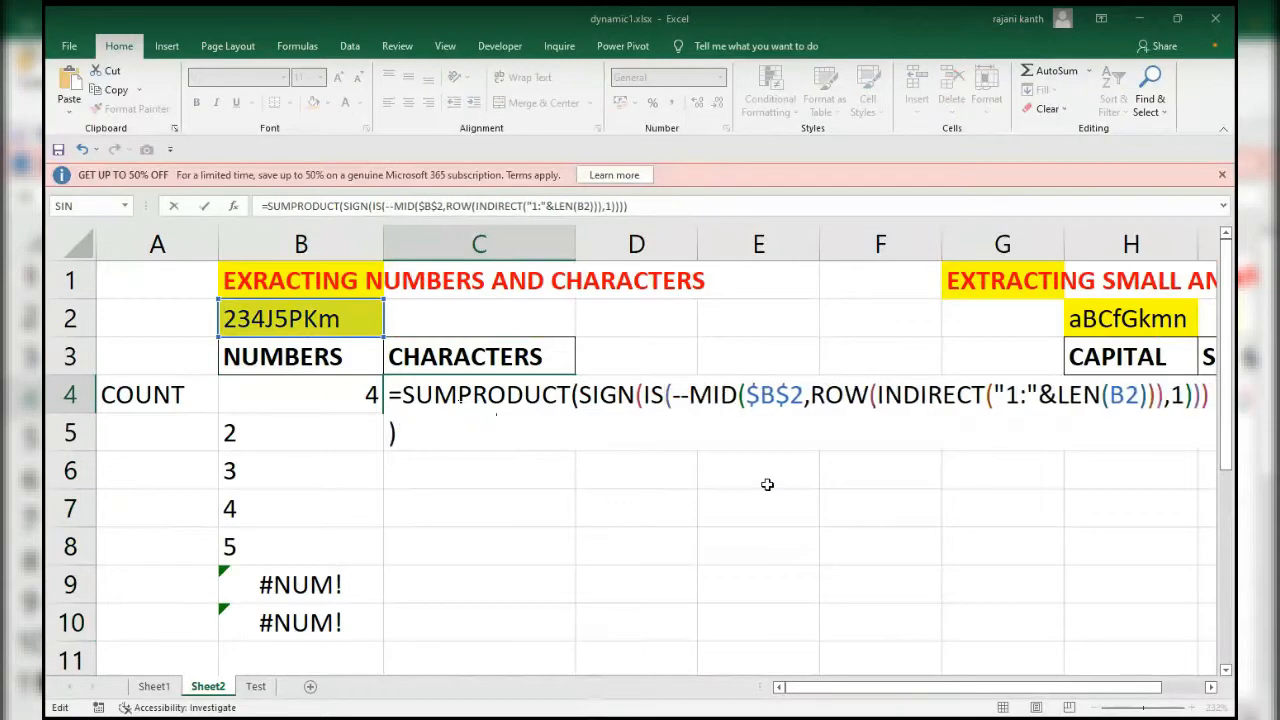
type("error")
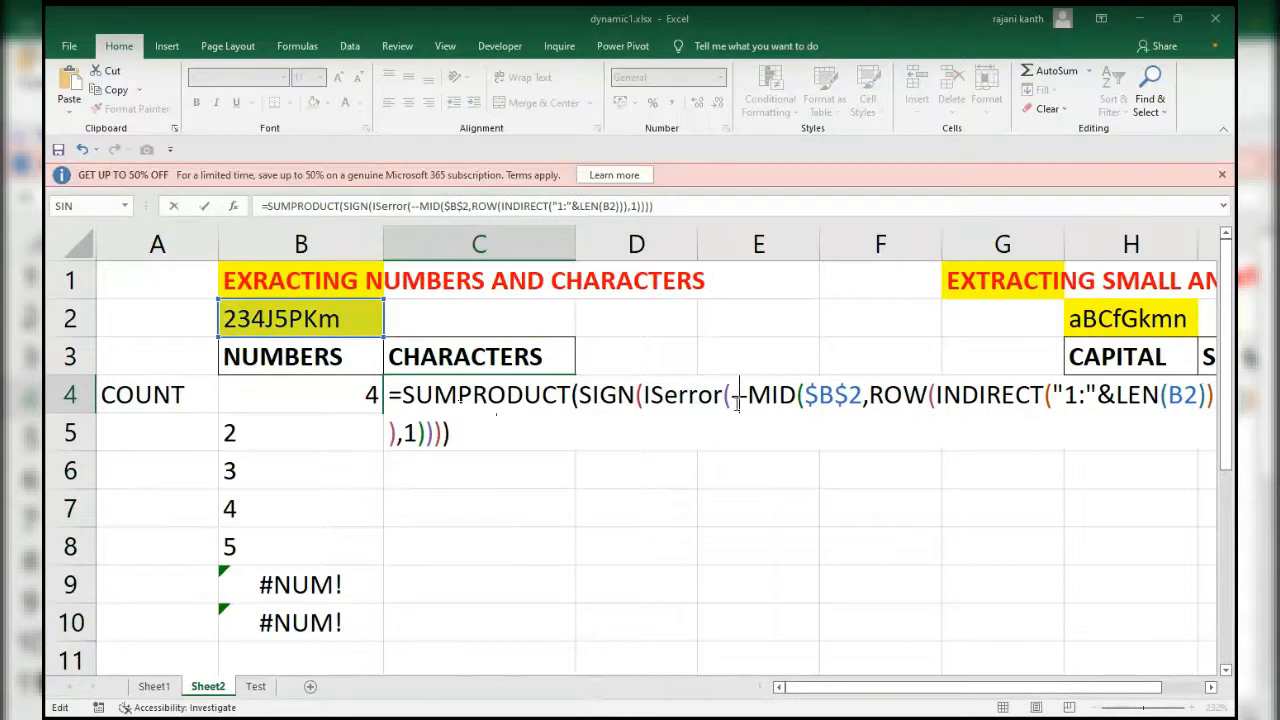
Step: Preview the evaluated arrays of C4's --MID and SIGN expressions, restore the formula and enter it
left_click_drag(733, 395, 426, 433)
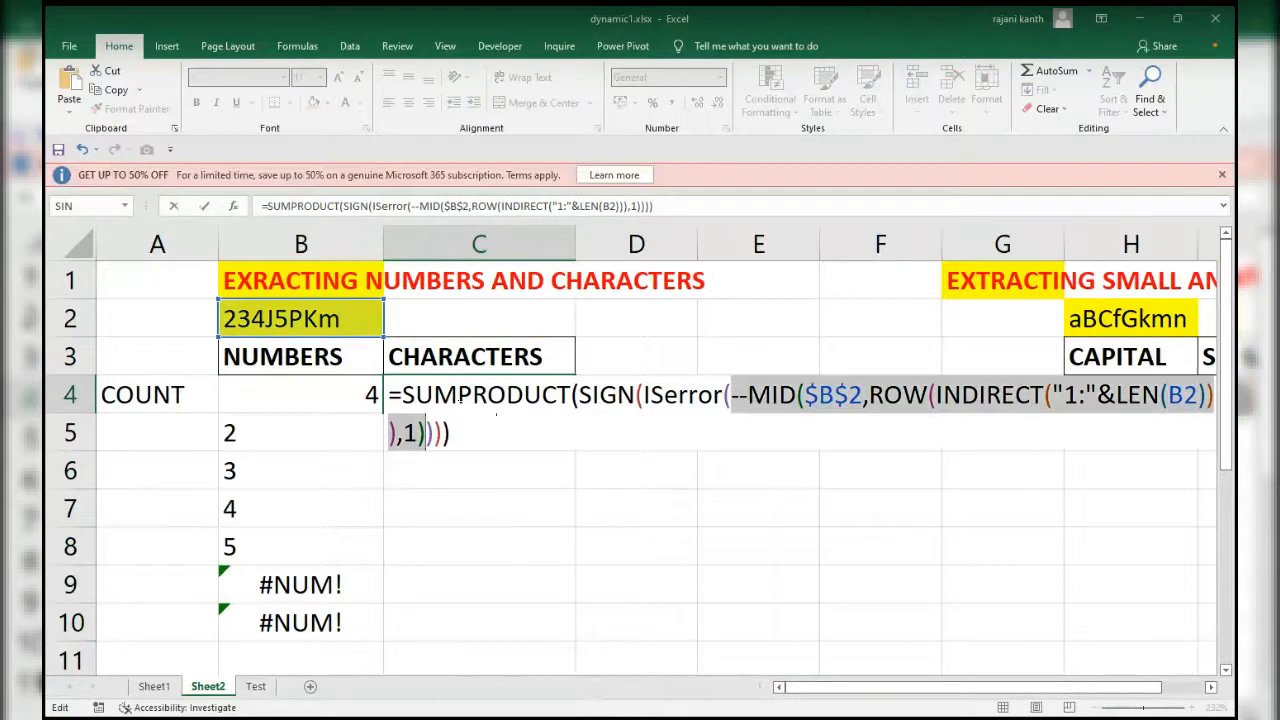
key("F9")
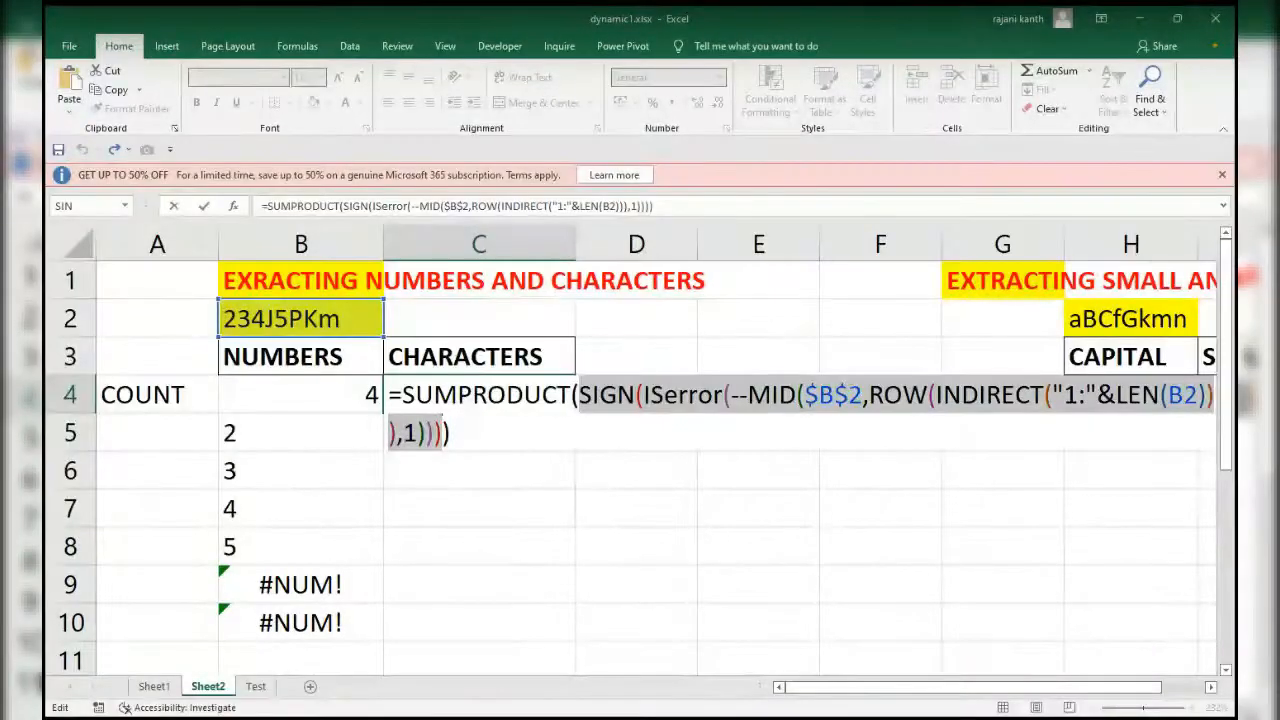
key("F9")
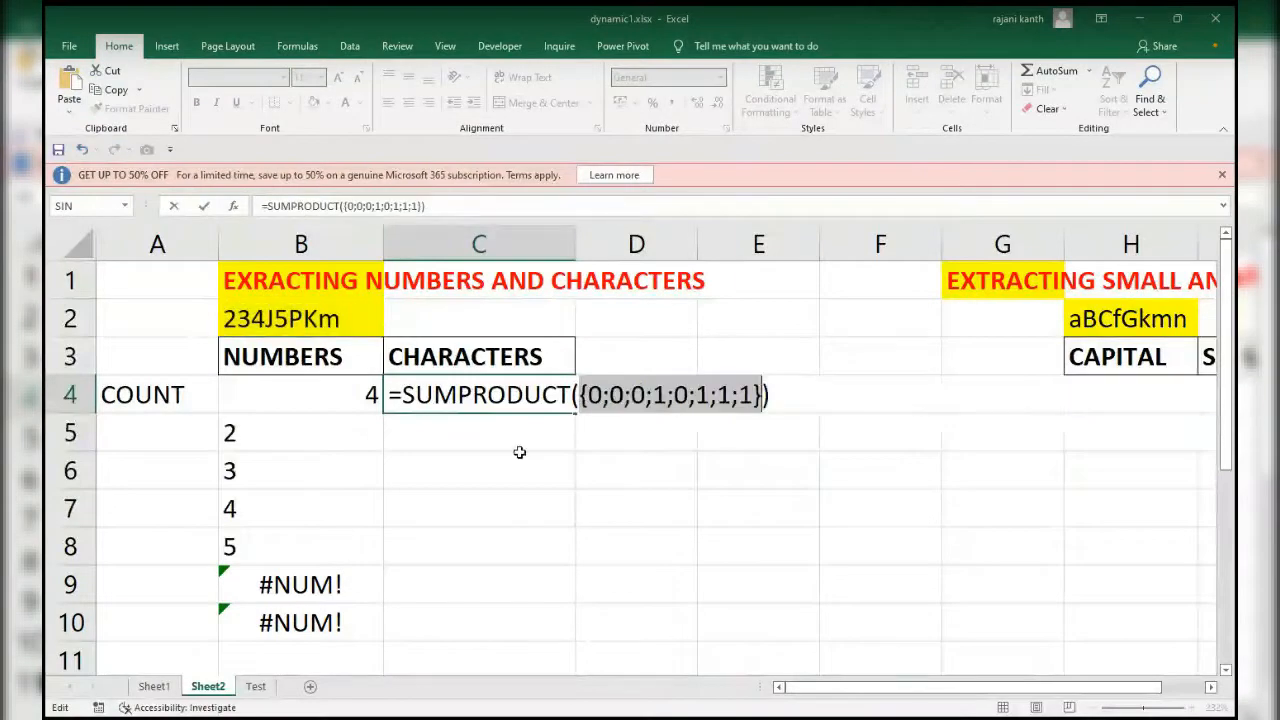
key("ctrl+z")
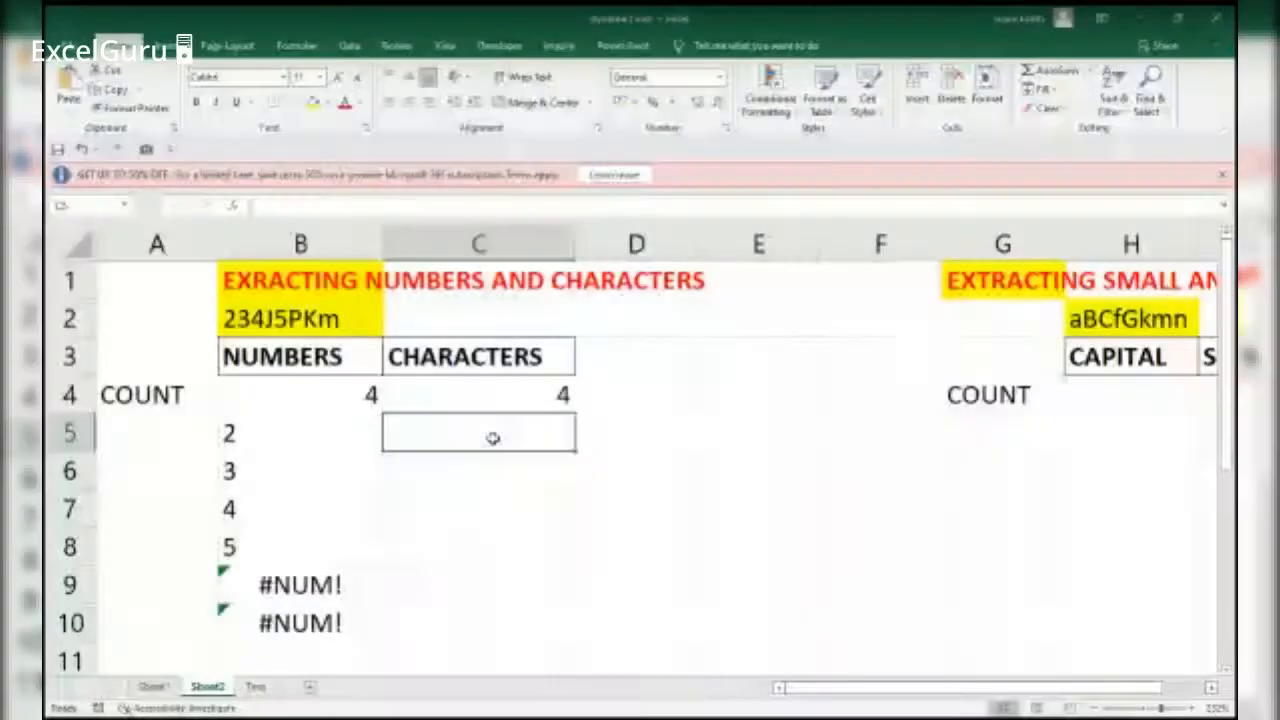
left_click(241, 433)
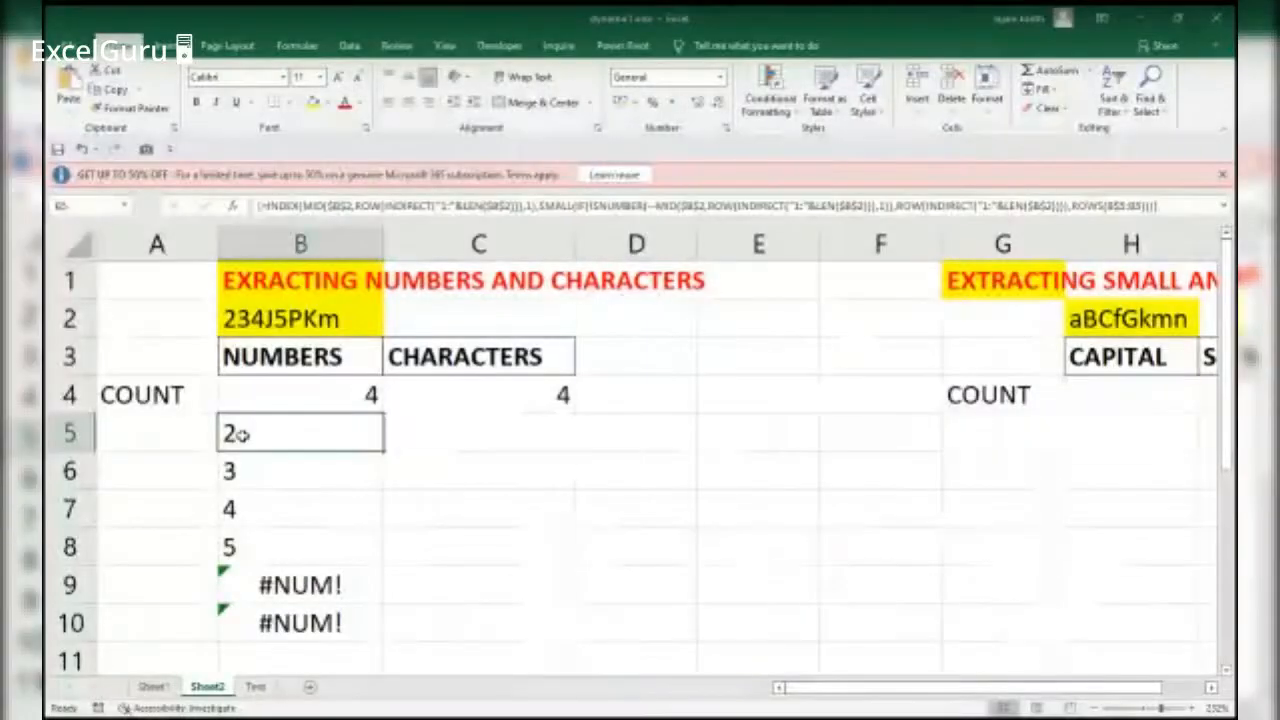
scroll(409, 440, "down", 1)
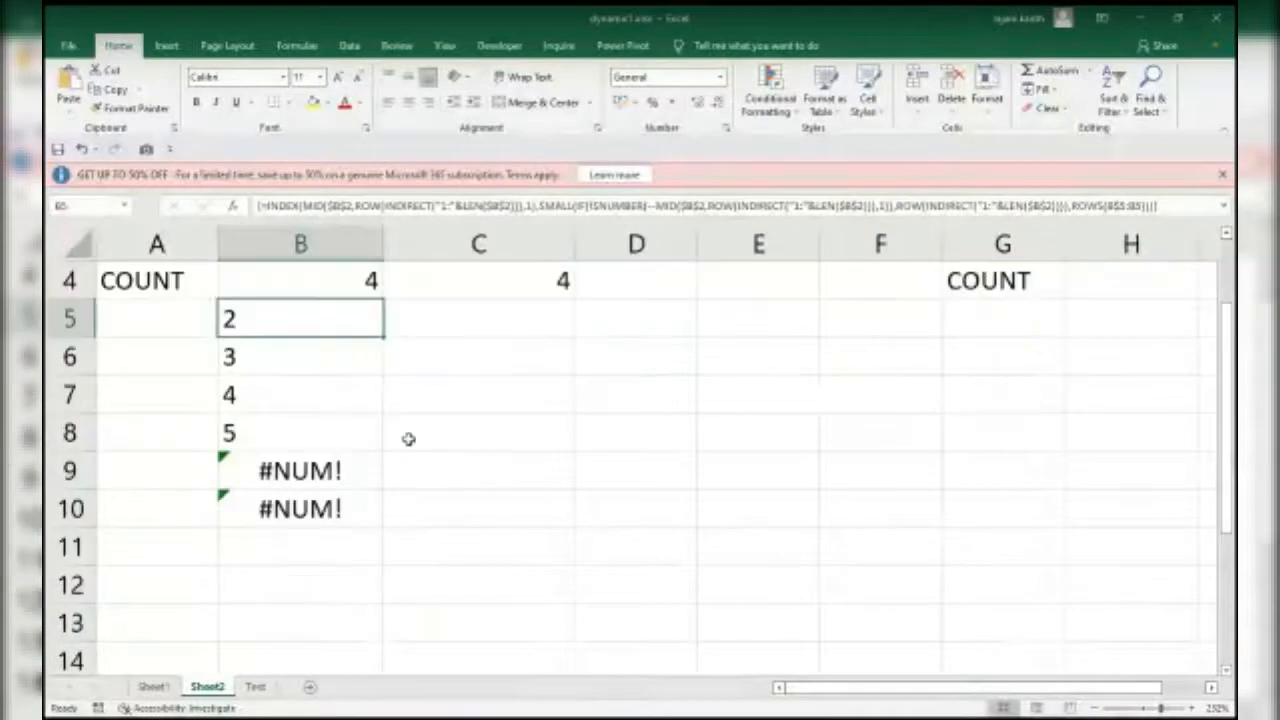
left_click_drag(1230, 344, 1230, 325)
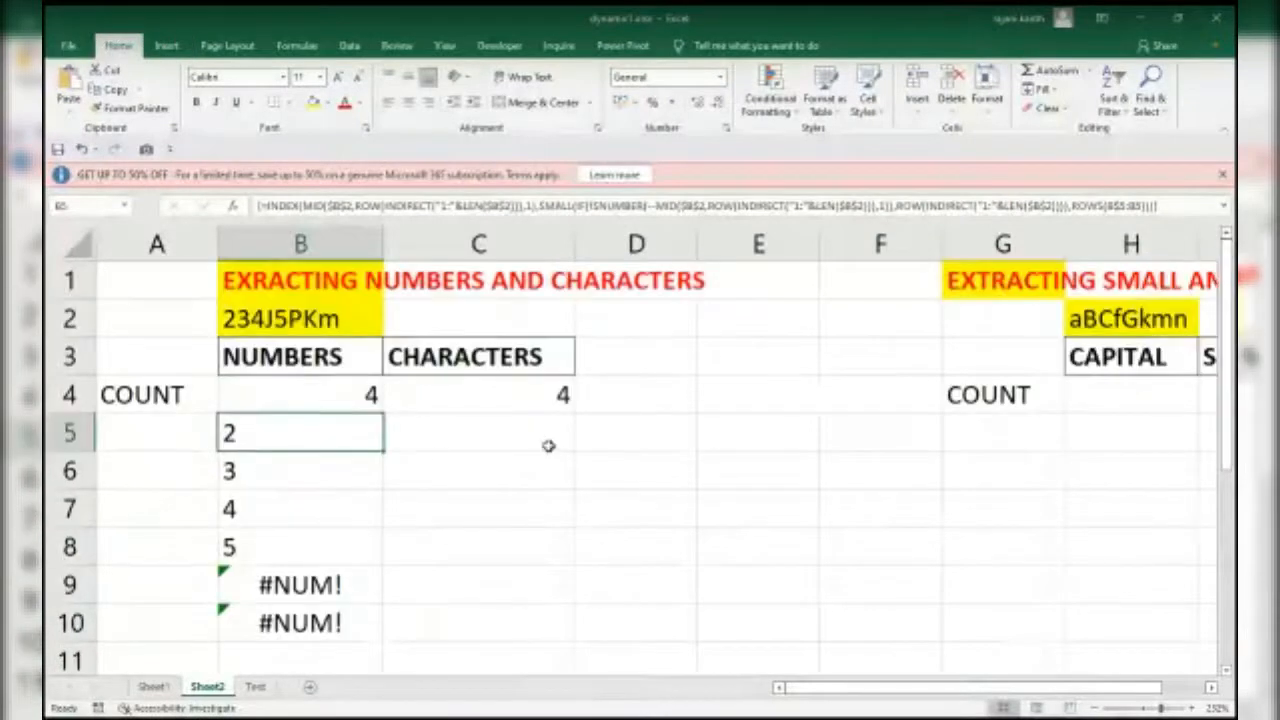
left_click(485, 395)
double_click(485, 395)
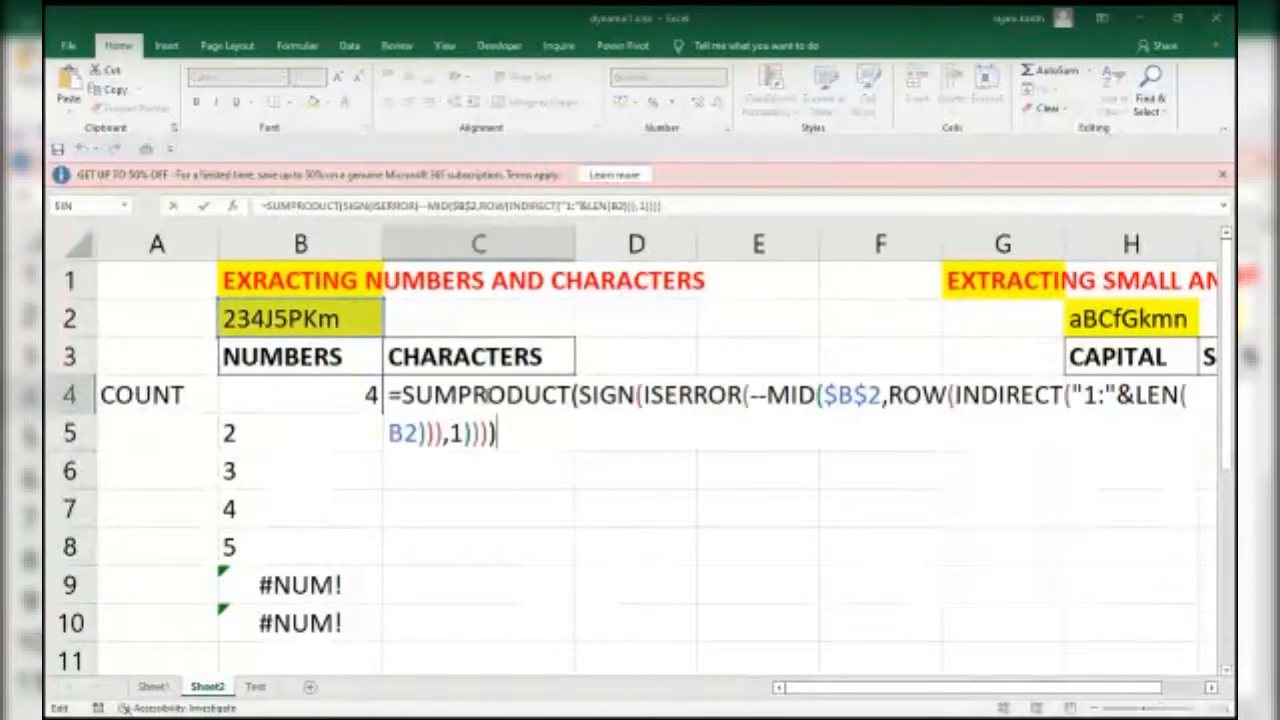
Step: Copy the text of B5's INDEX formula into C5 without shifting its references
left_click(278, 438)
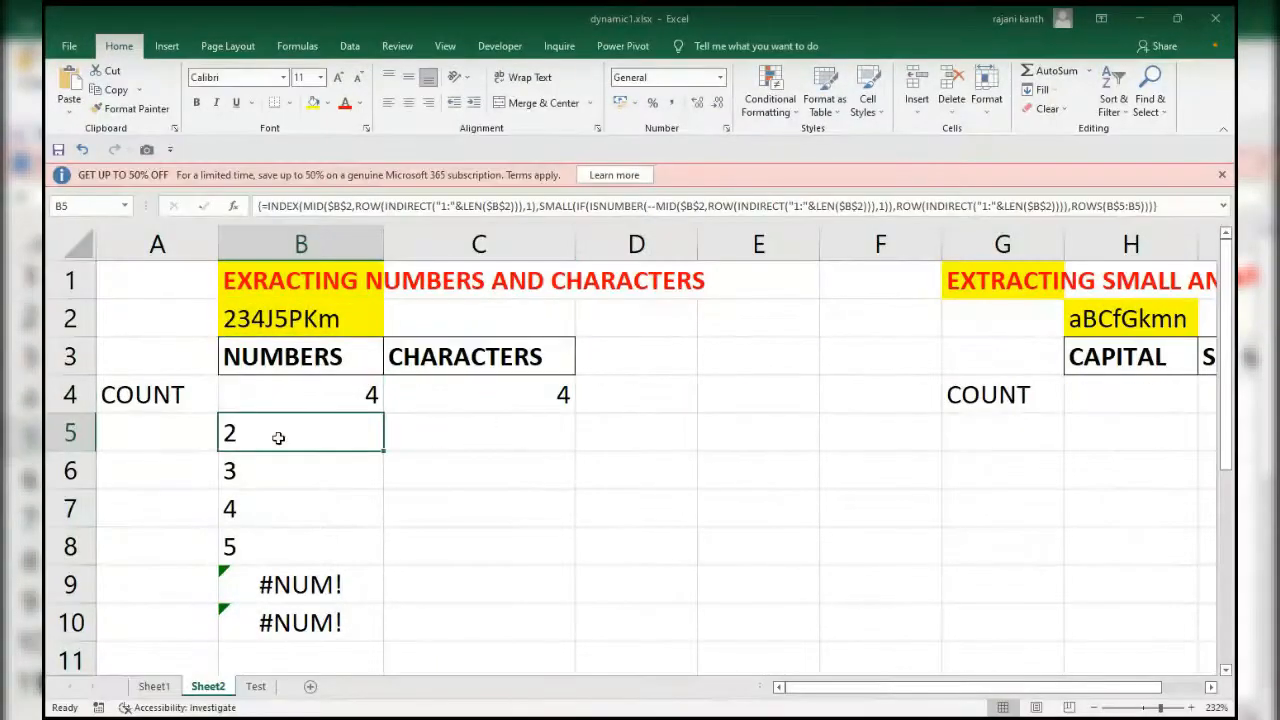
double_click(278, 438)
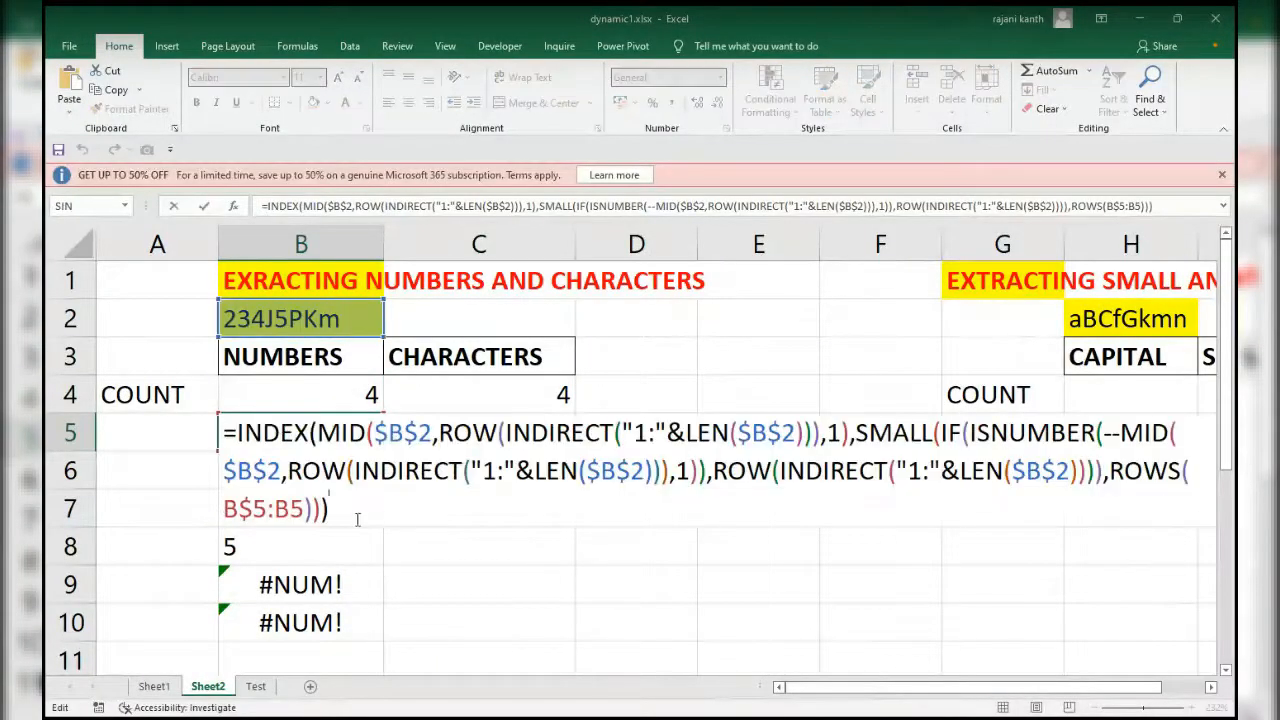
left_click_drag(357, 520, 160, 400)
key("ctrl+c")
key("Escape")
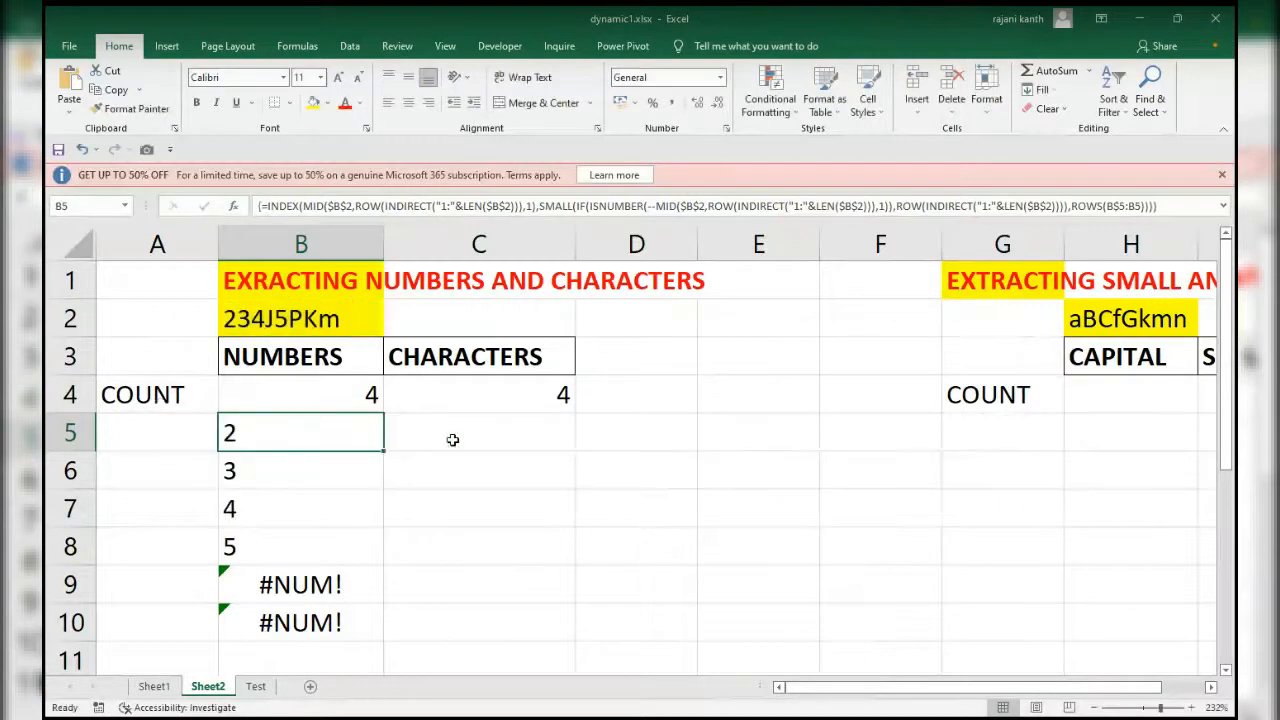
left_click(475, 431)
double_click(475, 431)
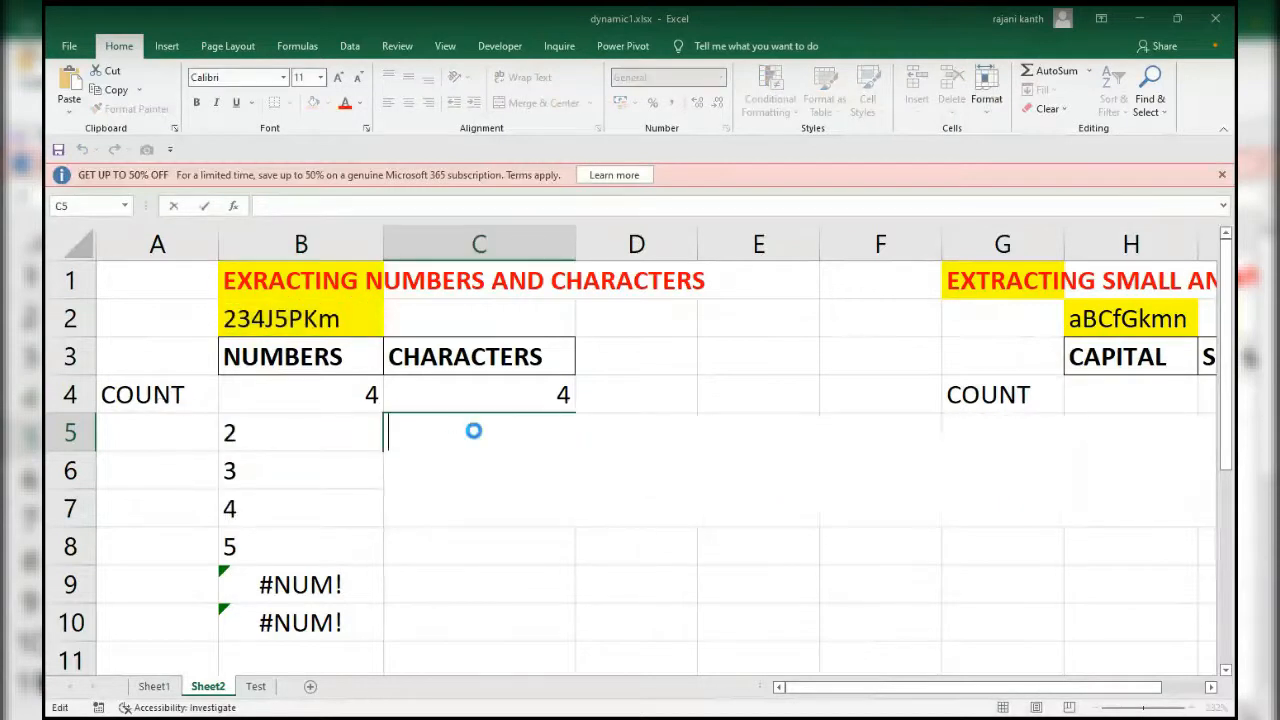
key("ctrl+v")
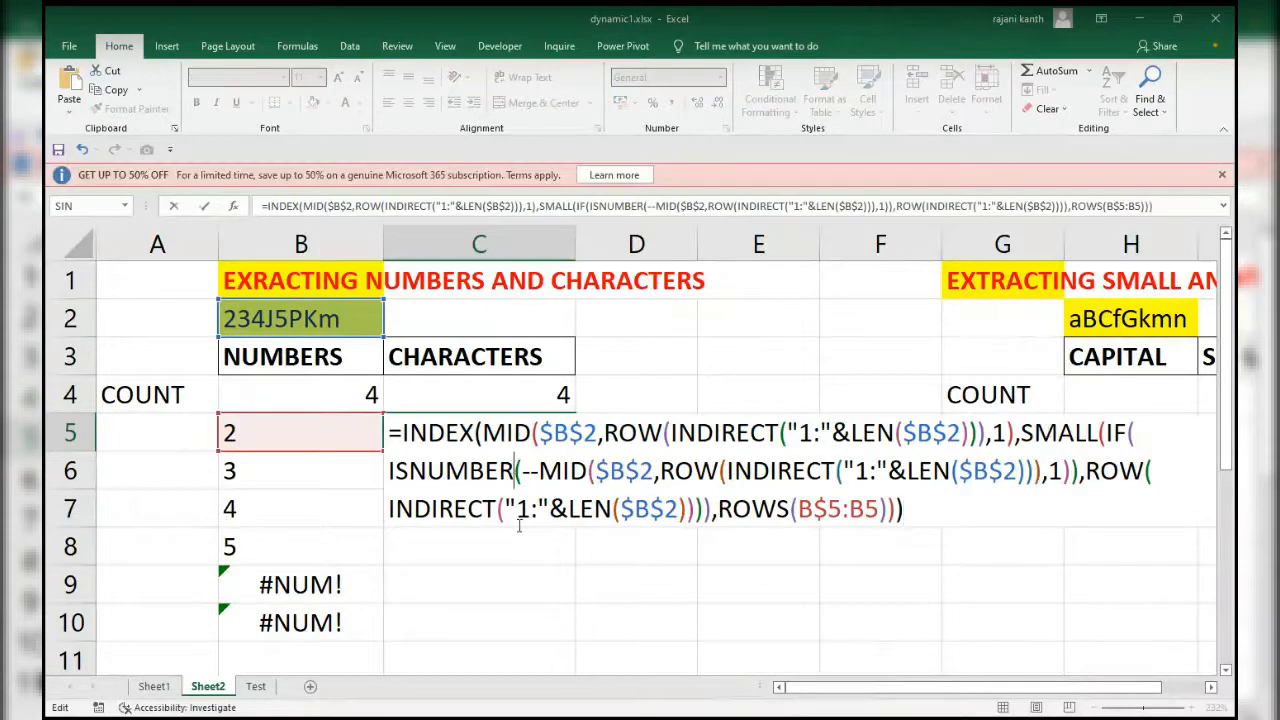
Step: Replace ISNUMBER with ISERROR in C5's formula, enter it as an array formula and fill it down to C10
left_click(514, 470)
key("BackSpace")
key("BackSpace")
key("BackSpace")
key("BackSpace")
key("BackSpace")
key("BackSpace")
type("error")
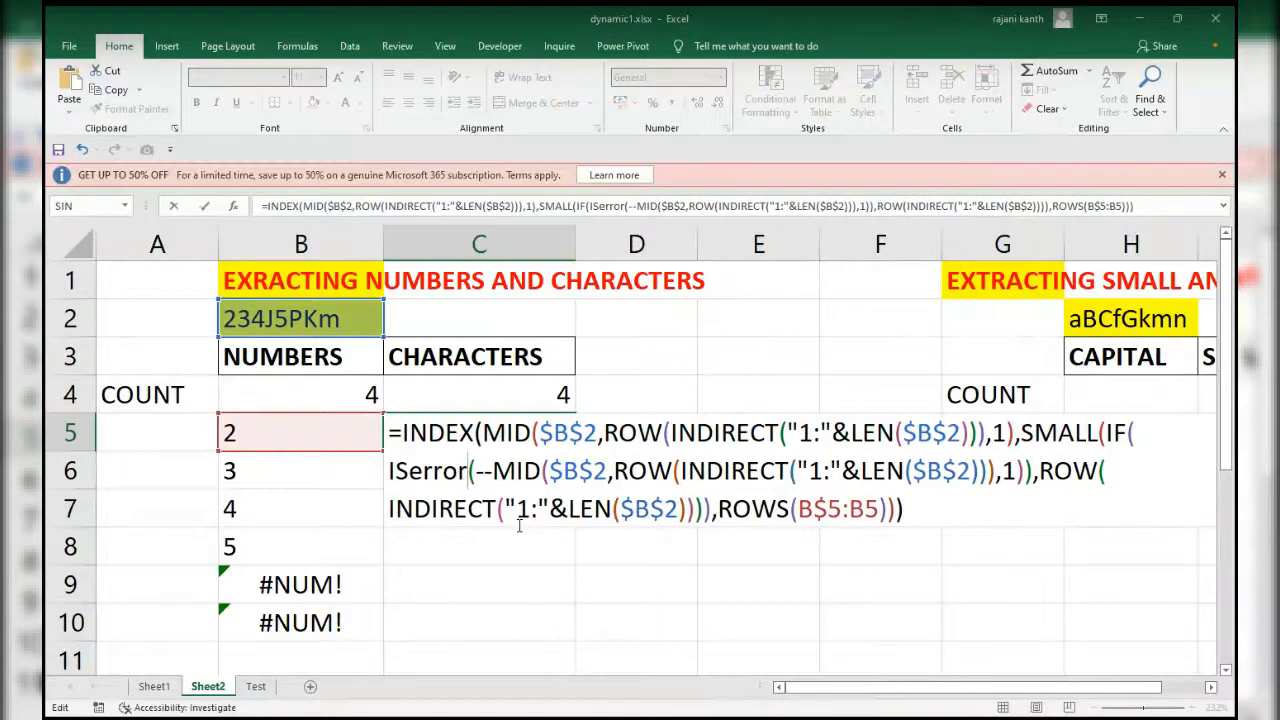
key("ctrl+shift+Return")
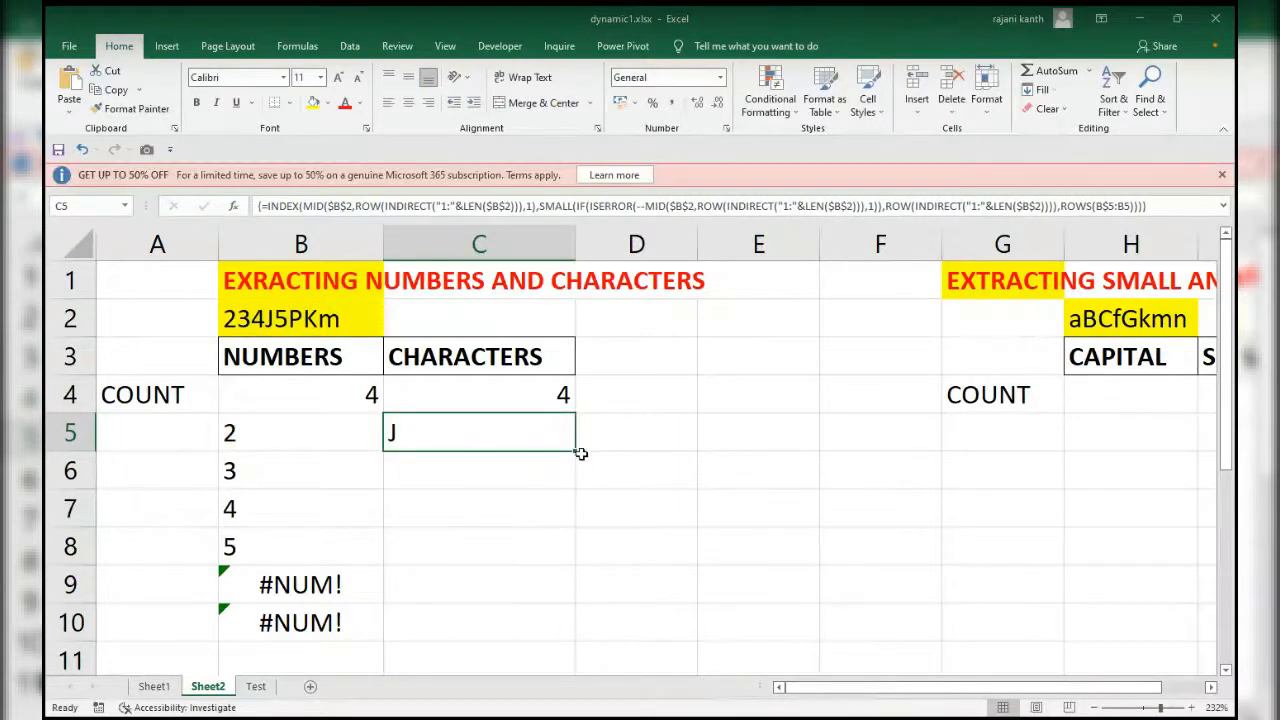
double_click(574, 451)
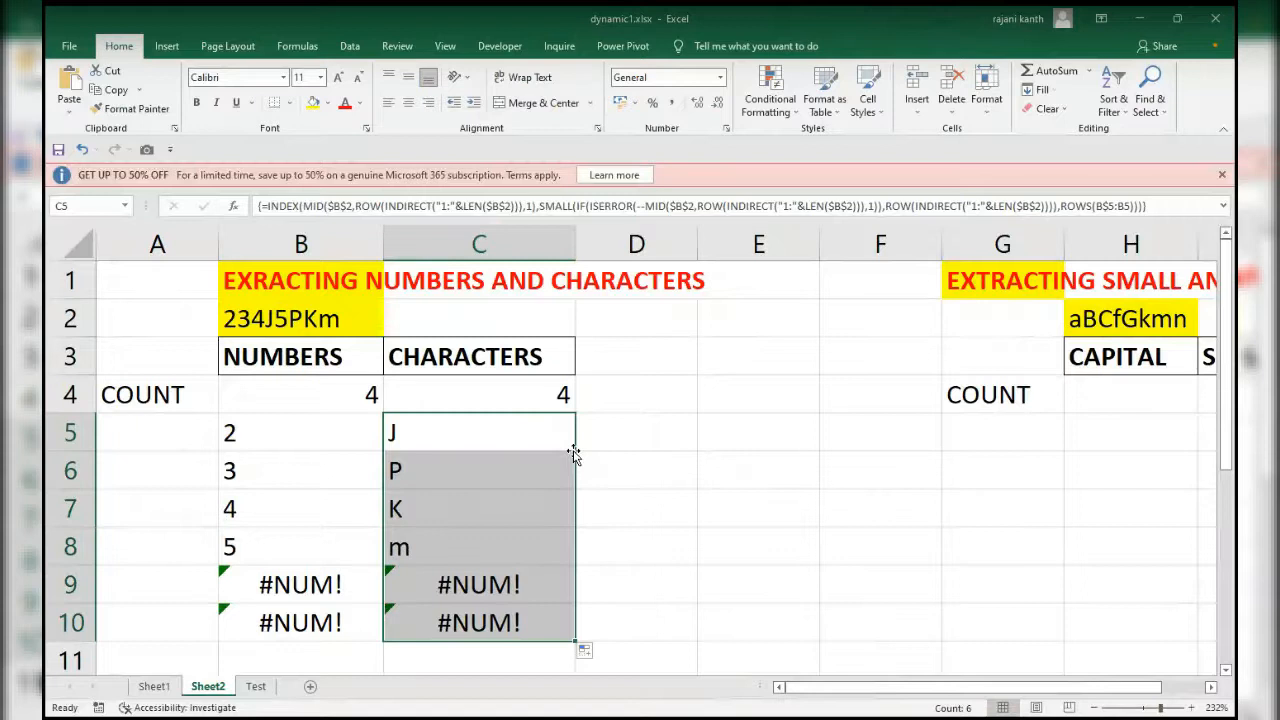
Step: Replace the text string in B2 with 1p25k
left_click(316, 326)
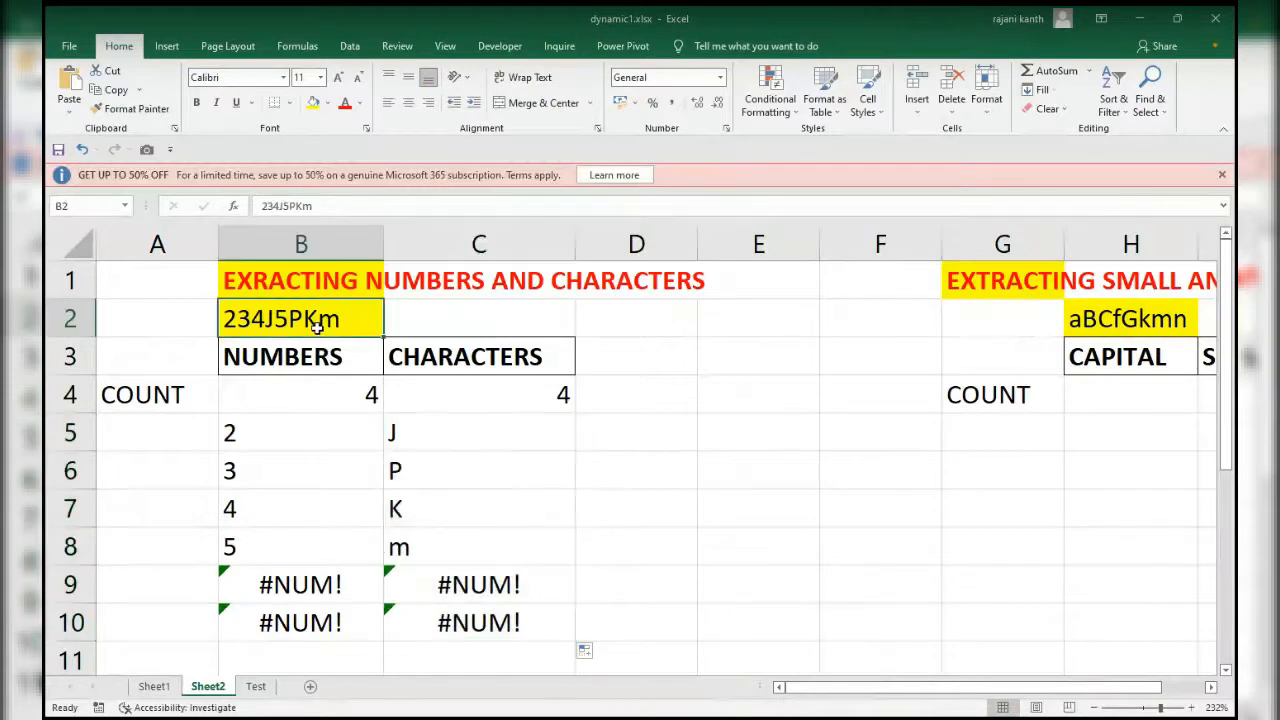
type("1p2")
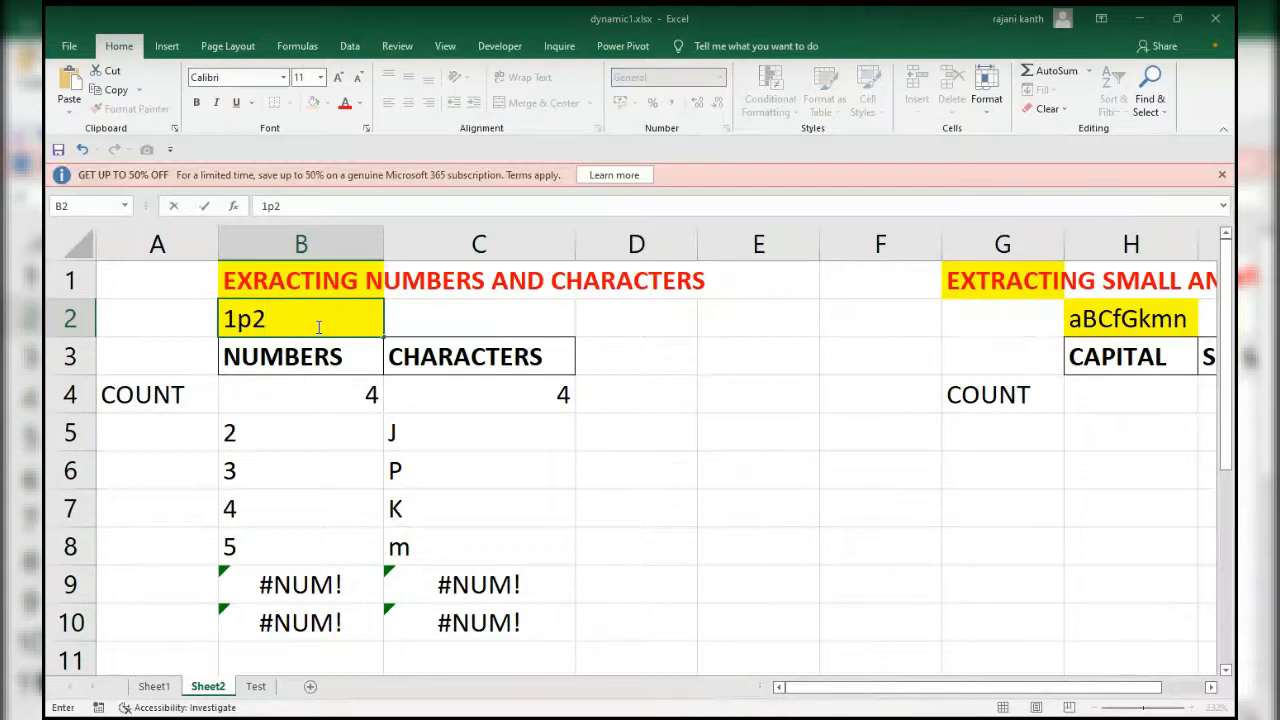
type("5k")
key("Return")
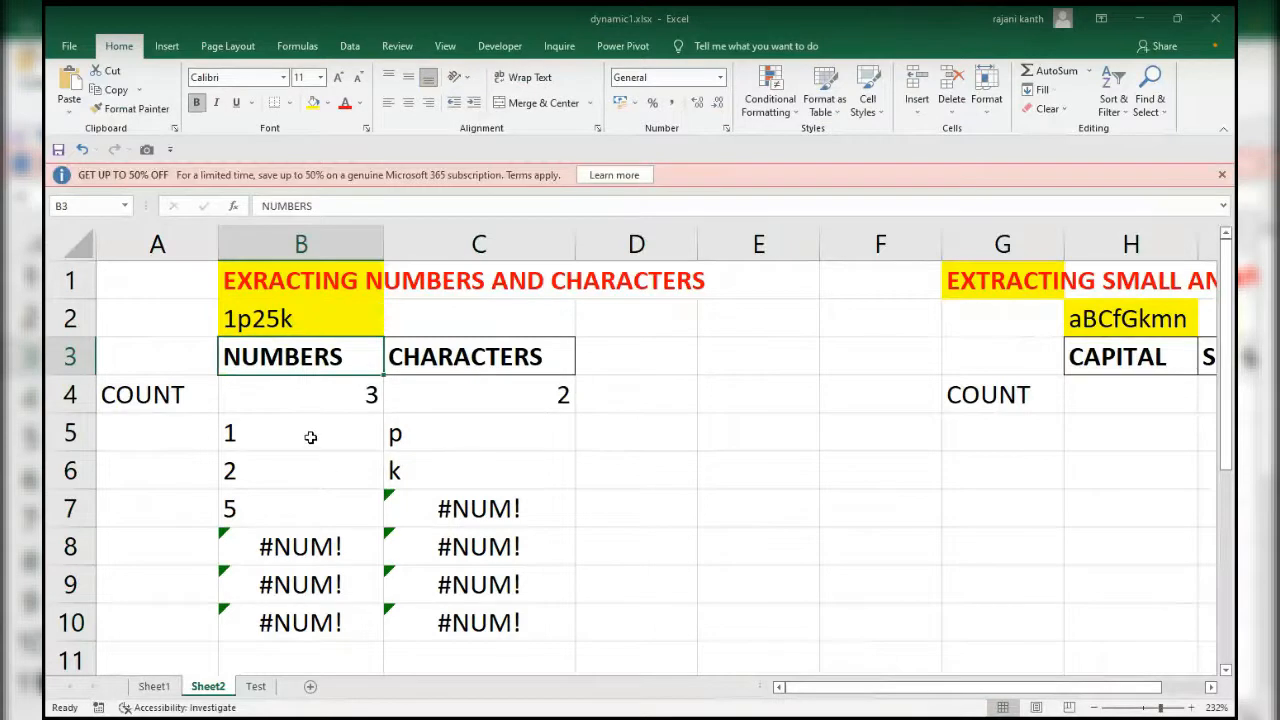
Step: Insert IF(ROWS(B$5:B5)>$B$4,"", ahead of INDEX in B5's formula, reusing its ROWS expression
left_click(309, 434)
key("F2")
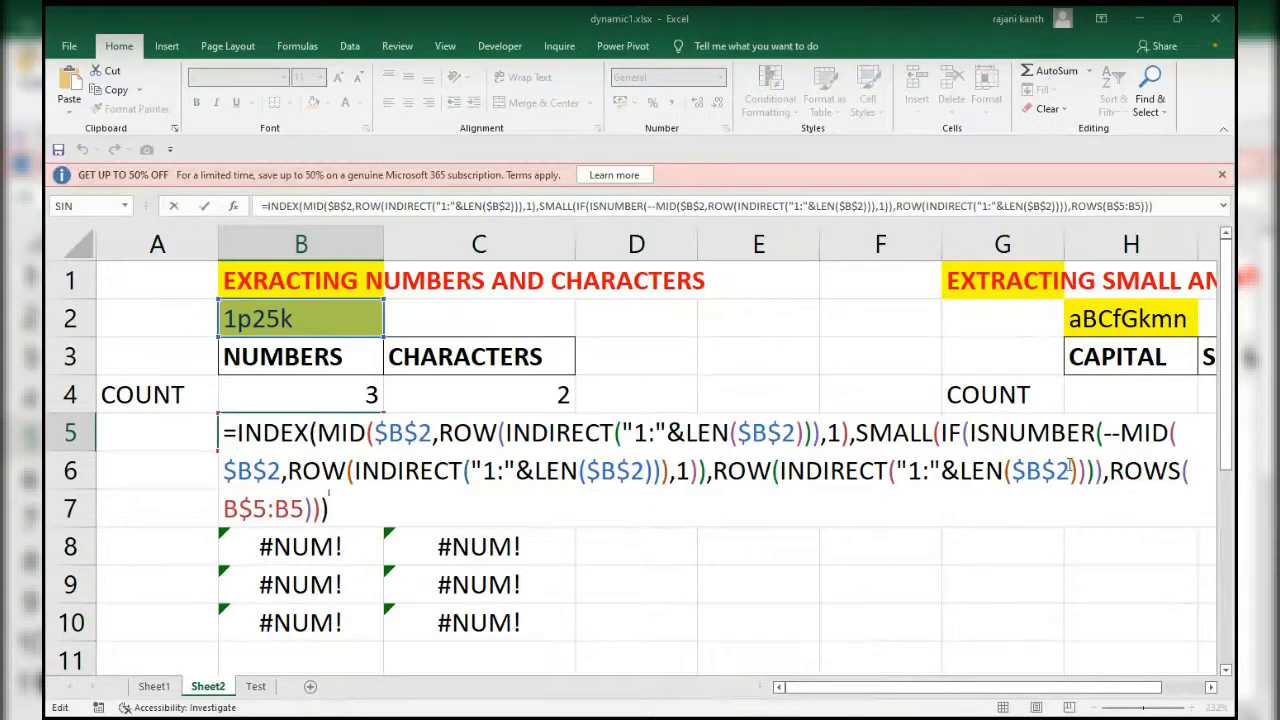
left_click(1110, 471)
left_click(1188, 500)
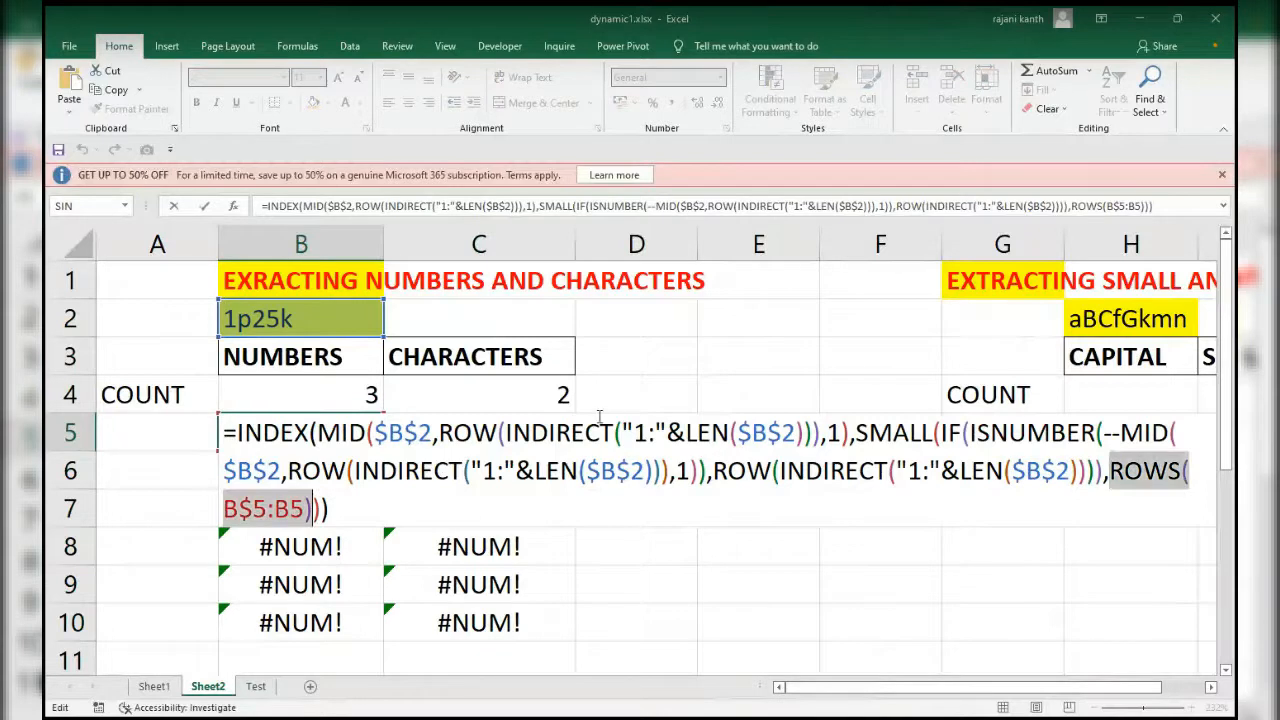
left_click(232, 428)
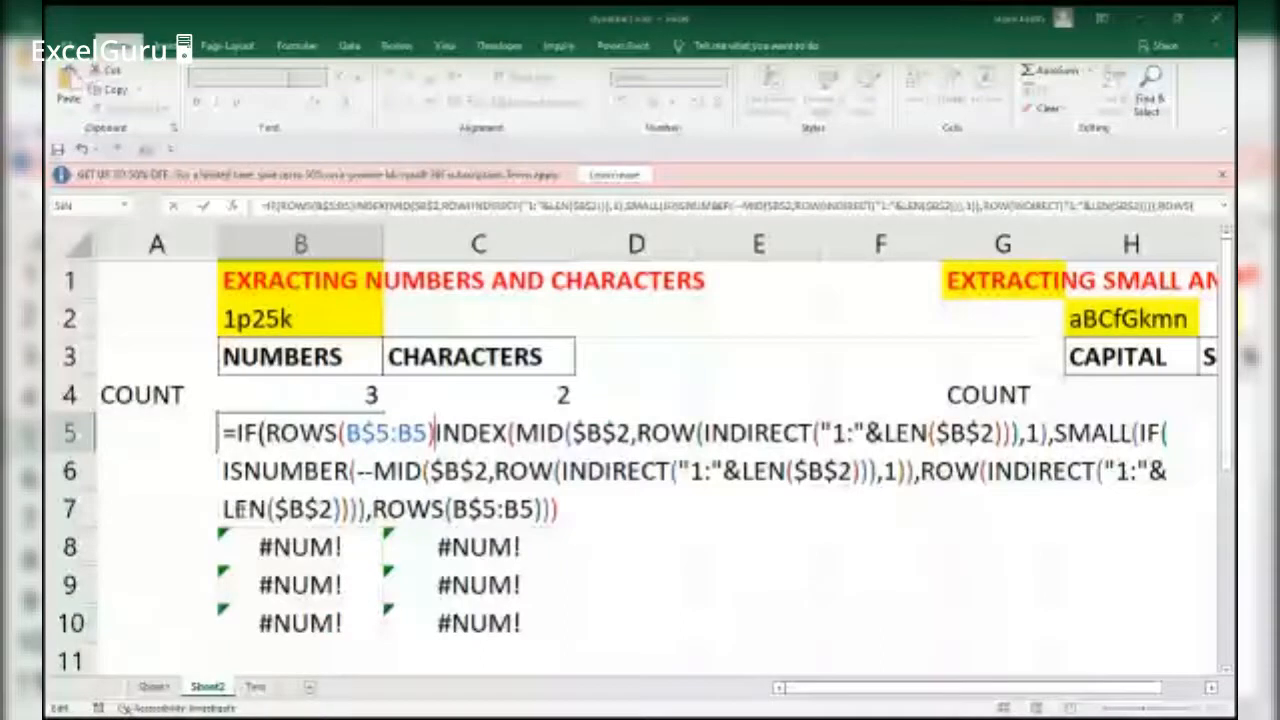
type(">")
left_click(335, 393)
key("F4")
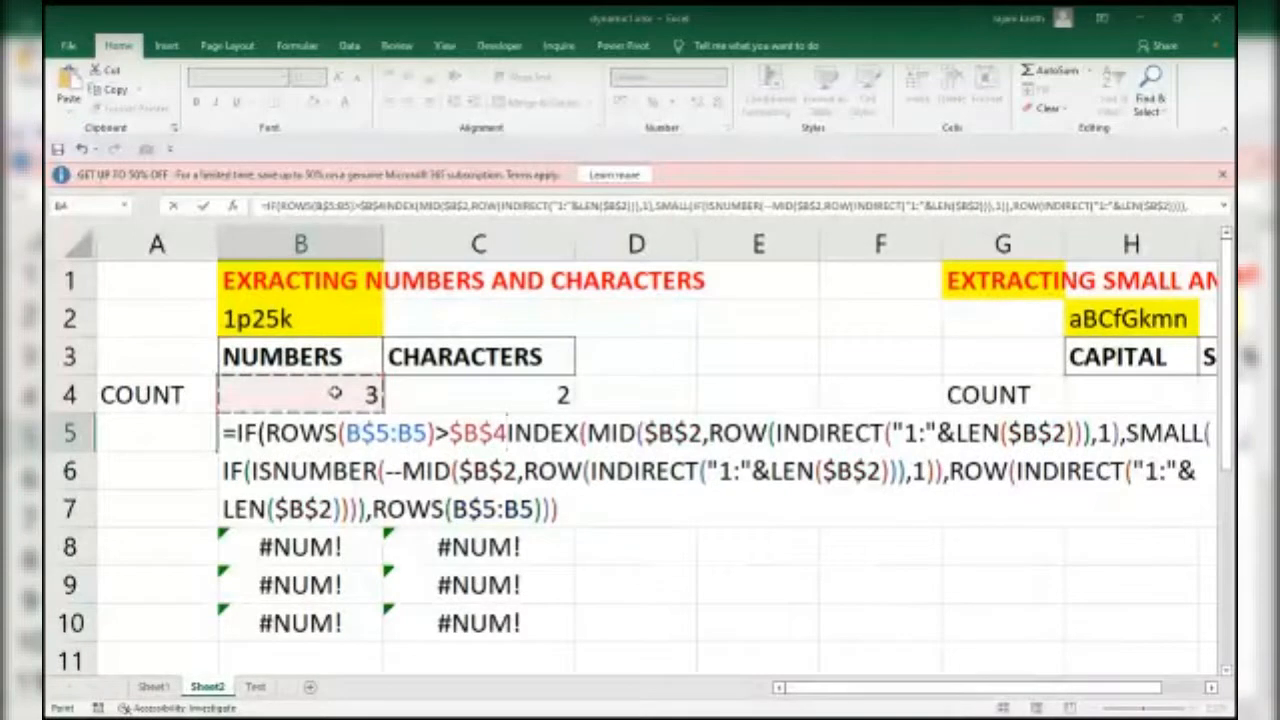
type(",\"\"")
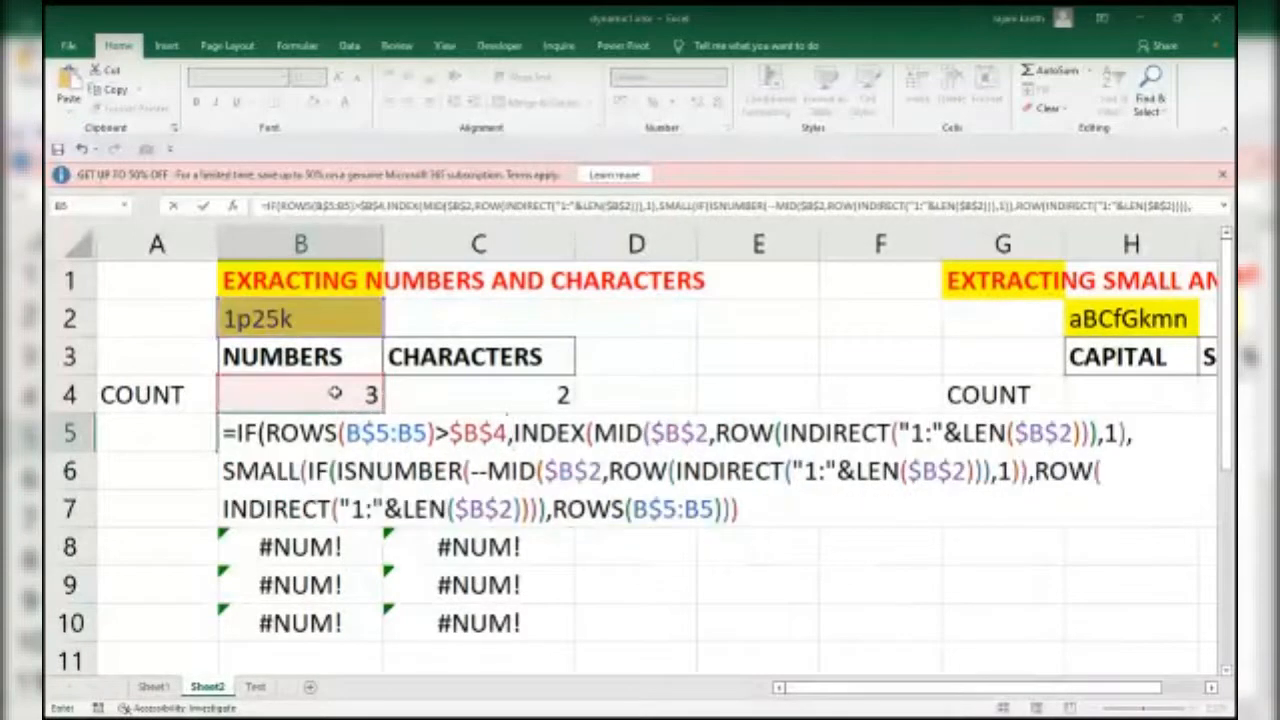
type(",")
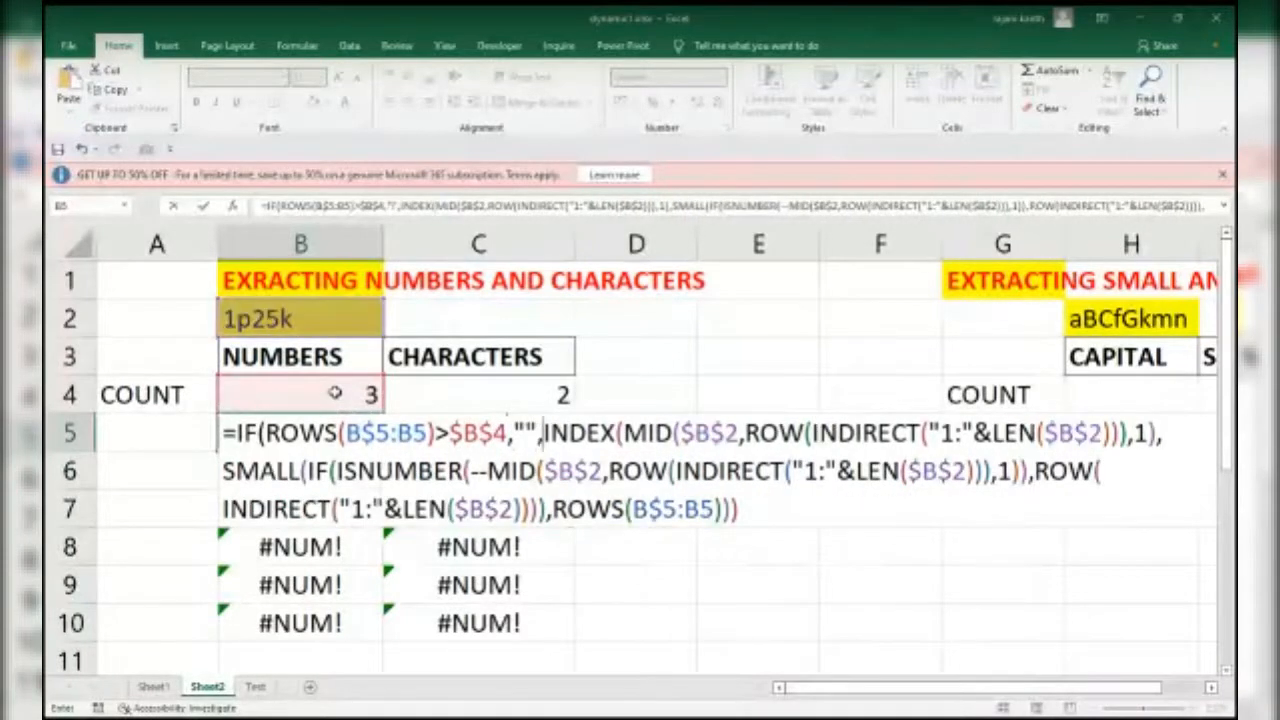
Step: Close the IF in B5, enter it as an array formula and fill it down to B10
left_click(767, 517)
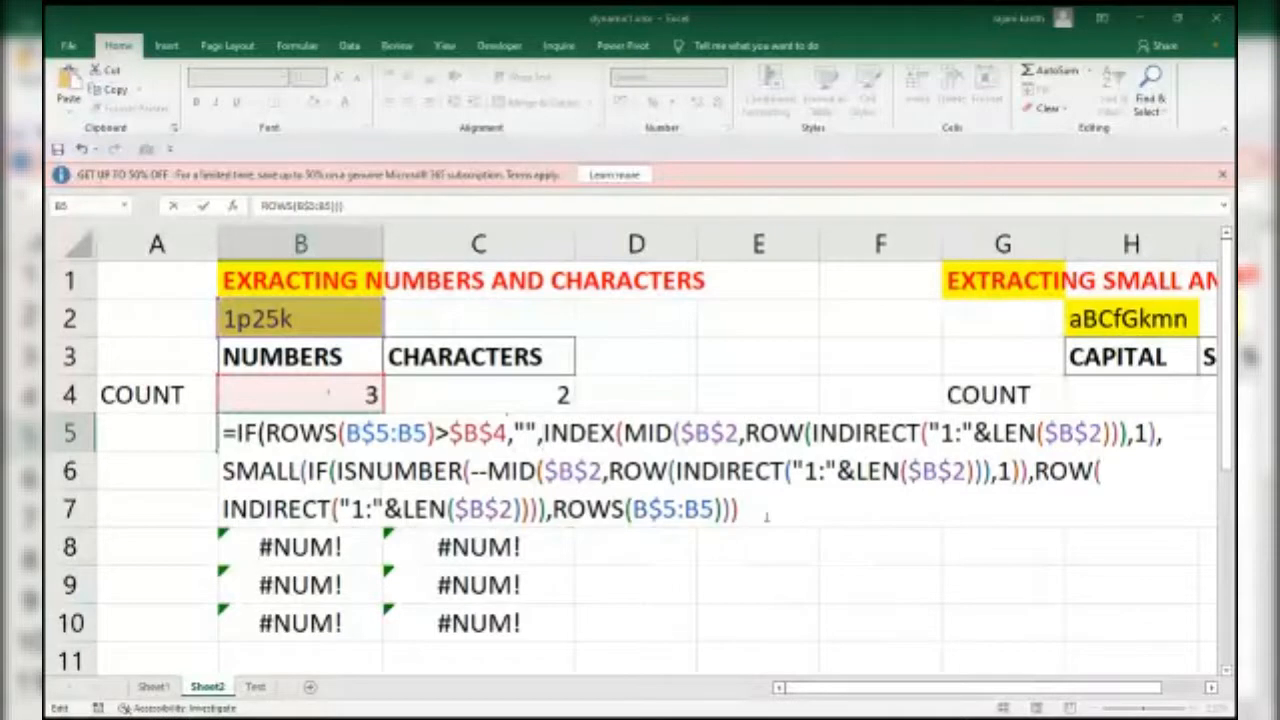
type(")")
key("ctrl+shift+Return")
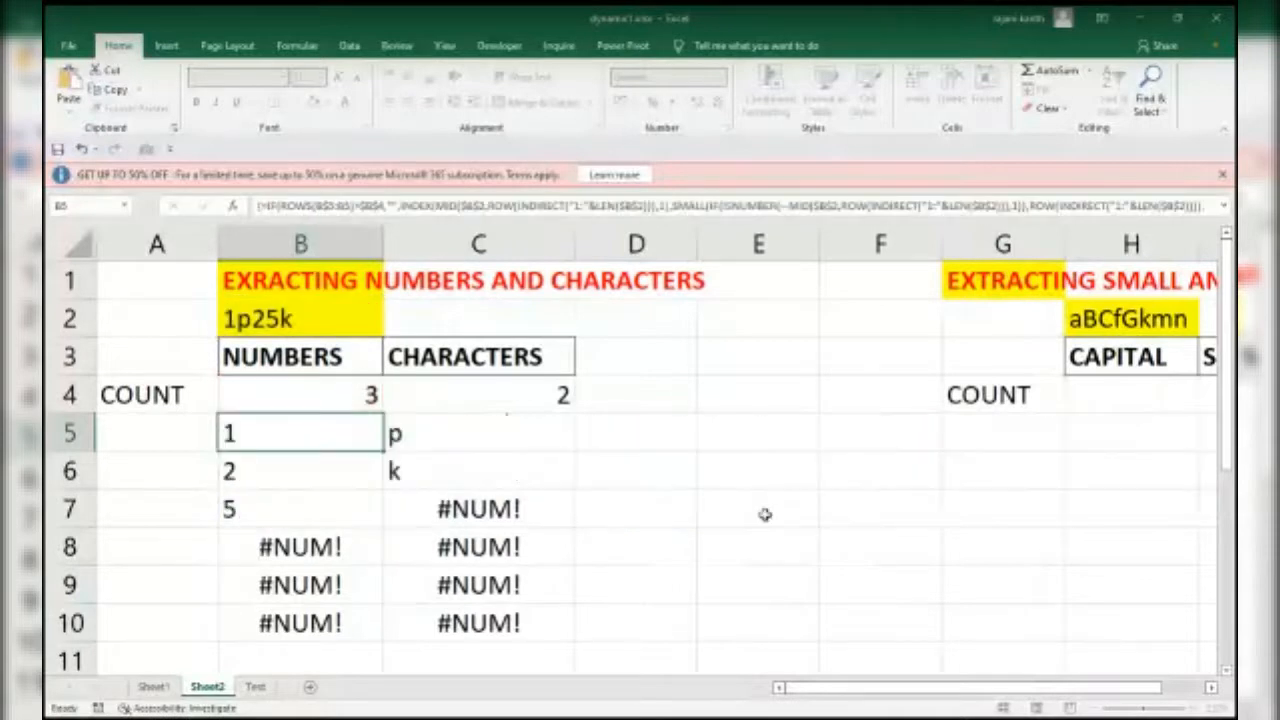
double_click(383, 451)
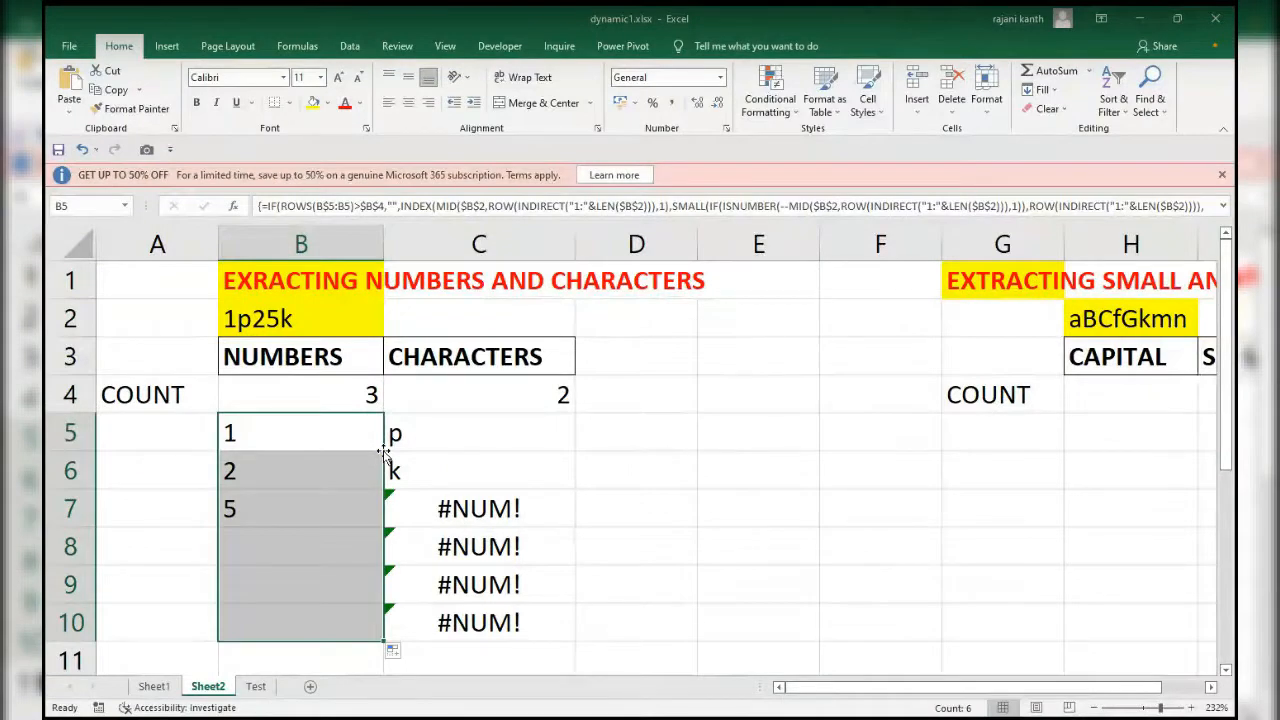
Step: Change the range inside ROWS in C5's formula to C$5:C5
left_click(443, 430)
key("F2")
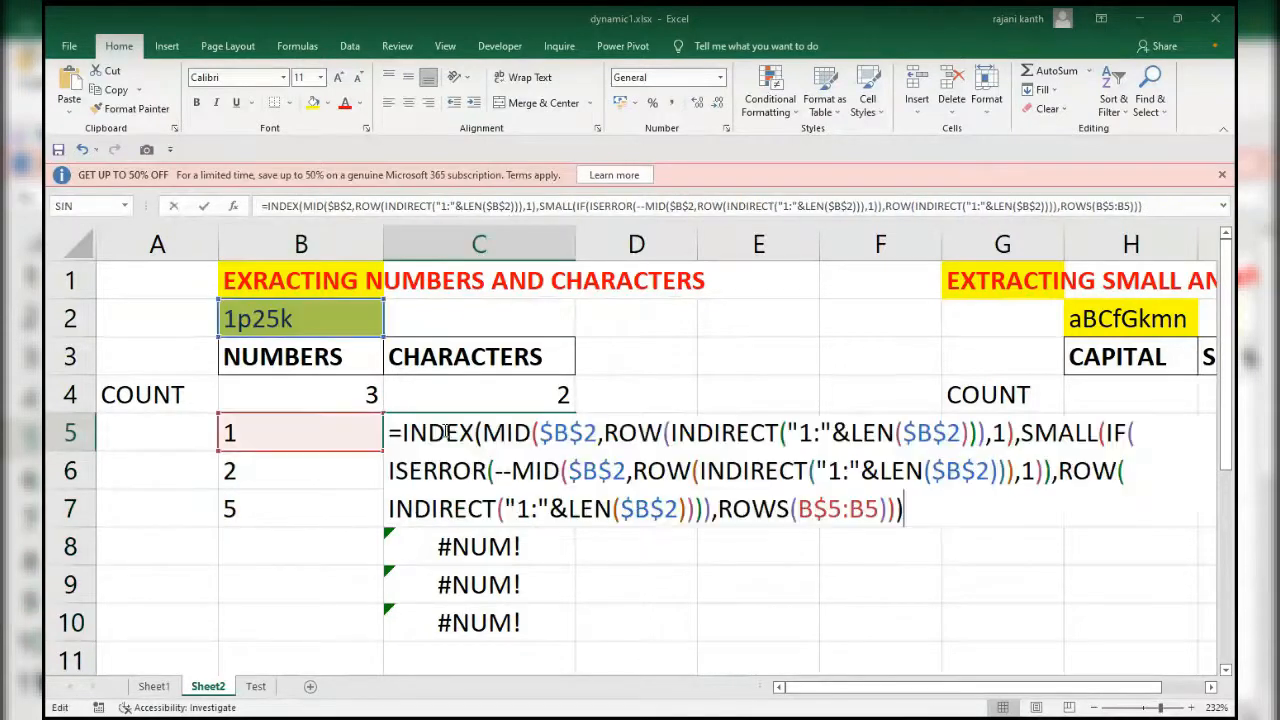
left_click(718, 508)
left_click(818, 508)
key("BackSpace")
key("BackSpace")
type("c")
key("Right")
key("Right")
key("Right")
key("Right")
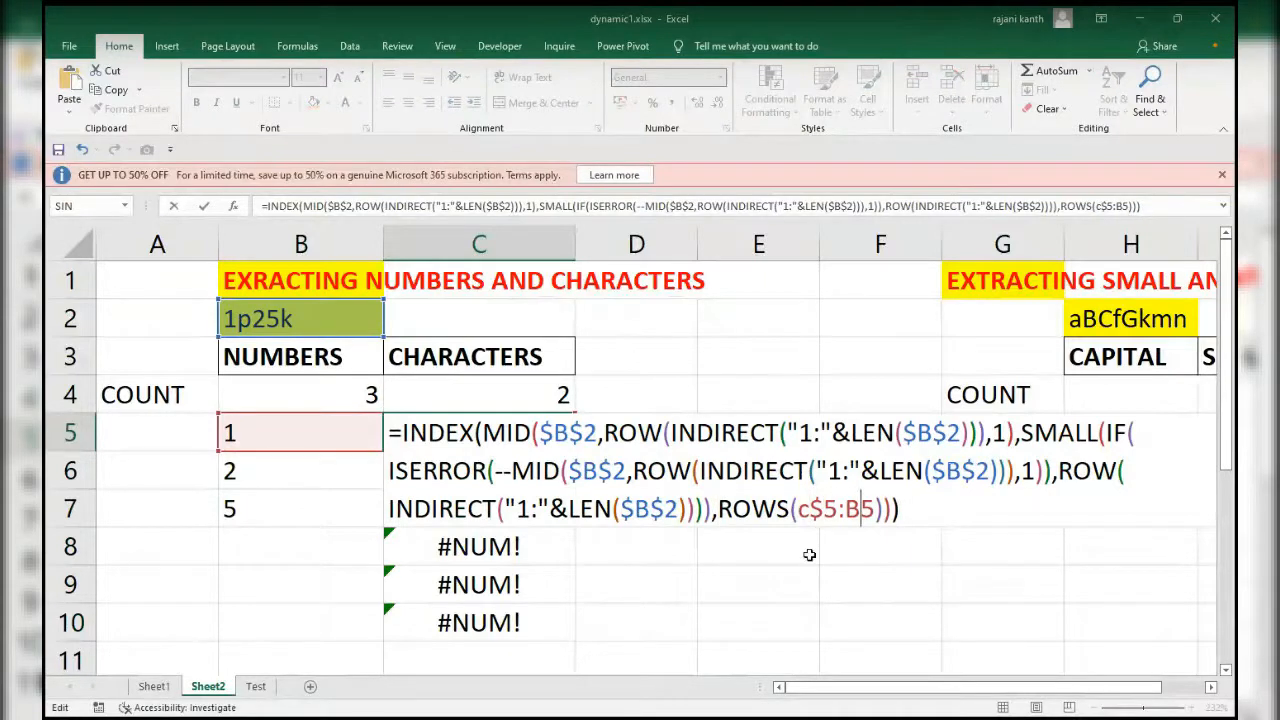
key("BackSpace")
type("c")
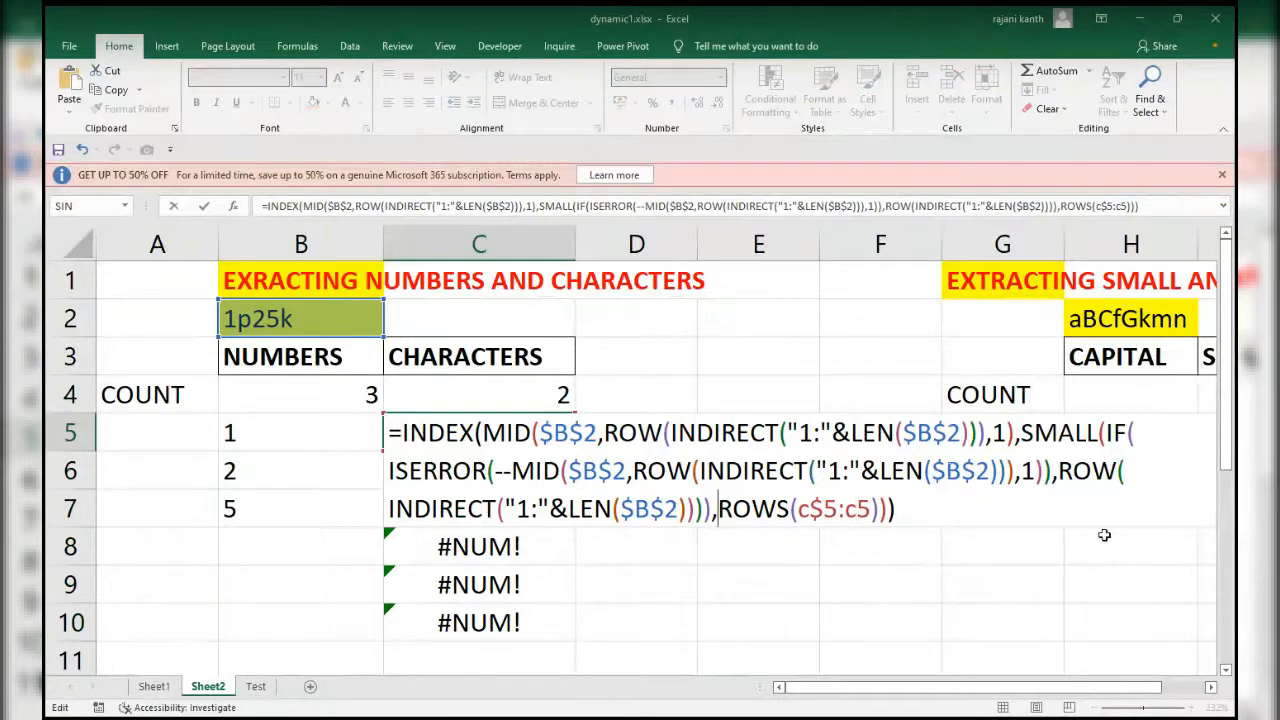
Step: Wrap C5's INDEX formula in IF(ROWS(C$5:C5)>$C$4,"",…), enter it as an array formula and fill it down to C10
left_click_drag(718, 509, 878, 509)
key("ctrl+c")
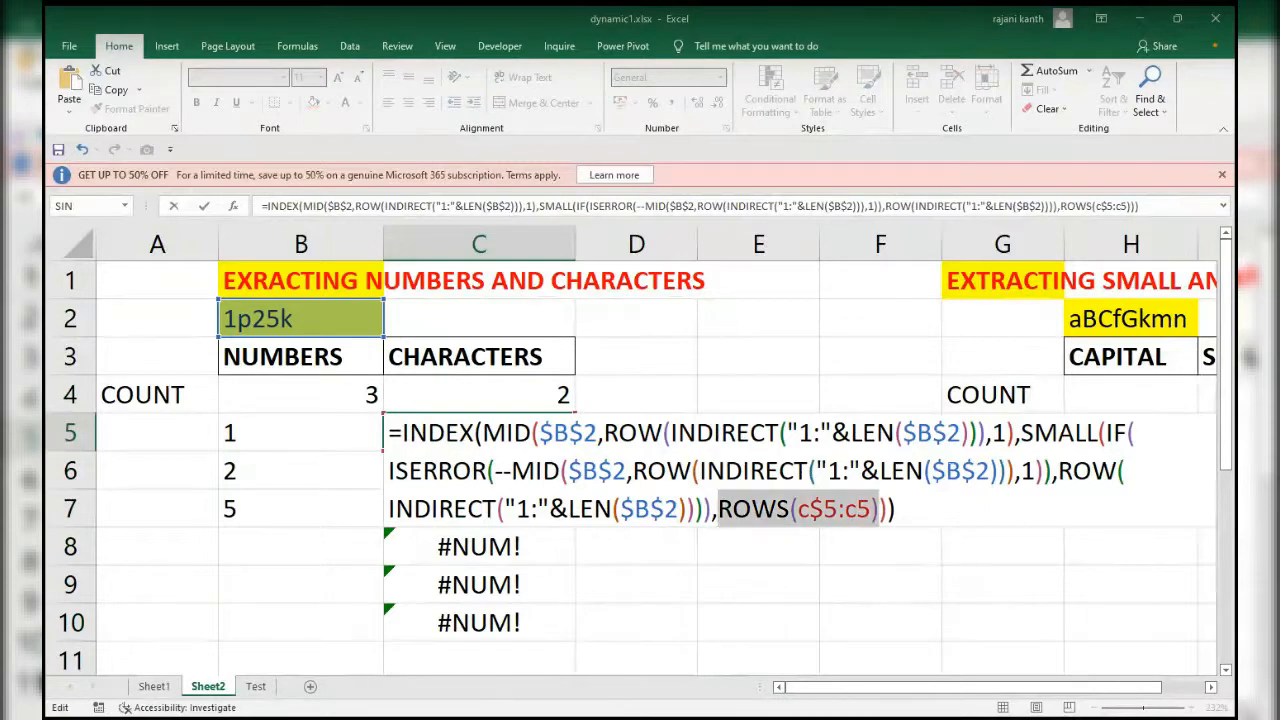
left_click(404, 430)
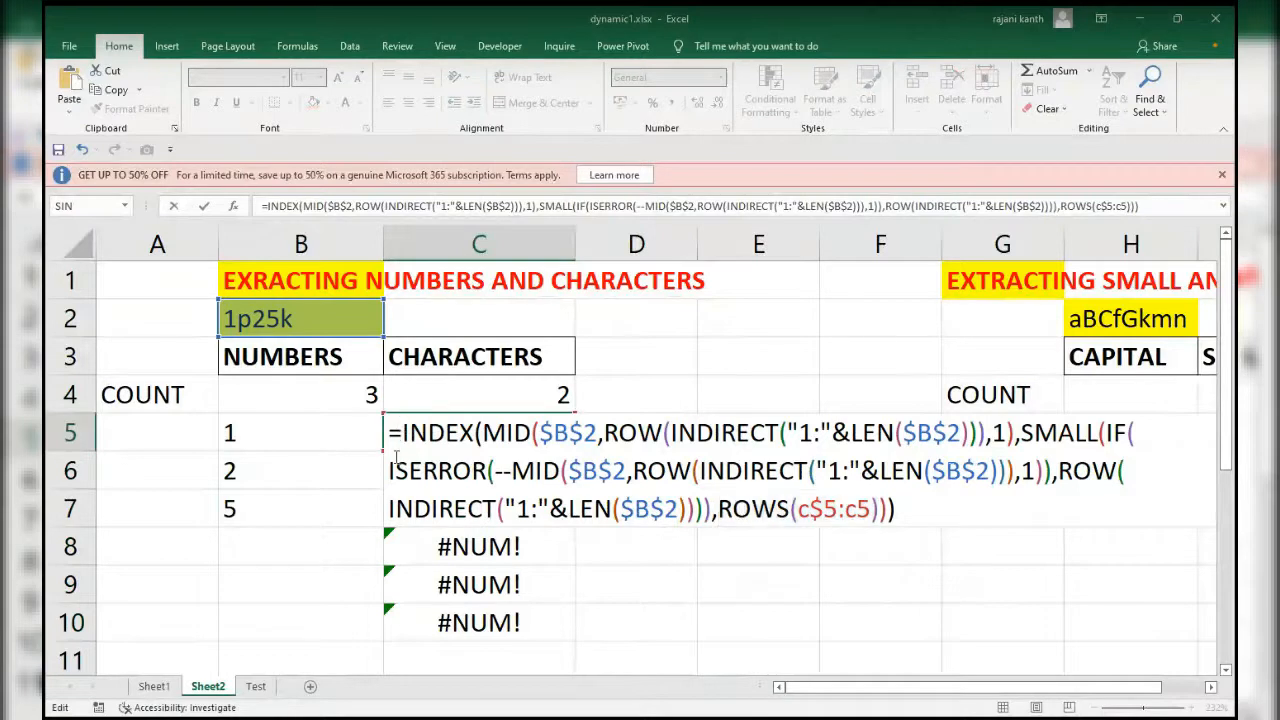
type("if")
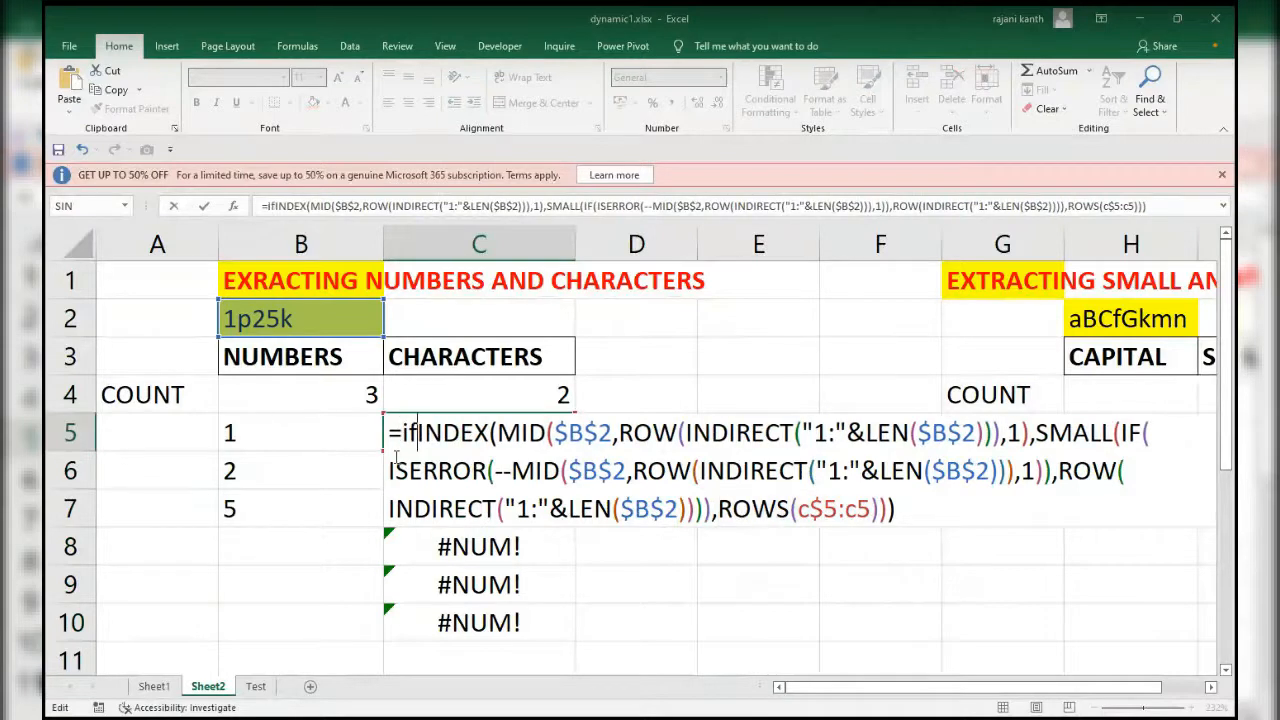
key("Tab")
key("ctrl+v")
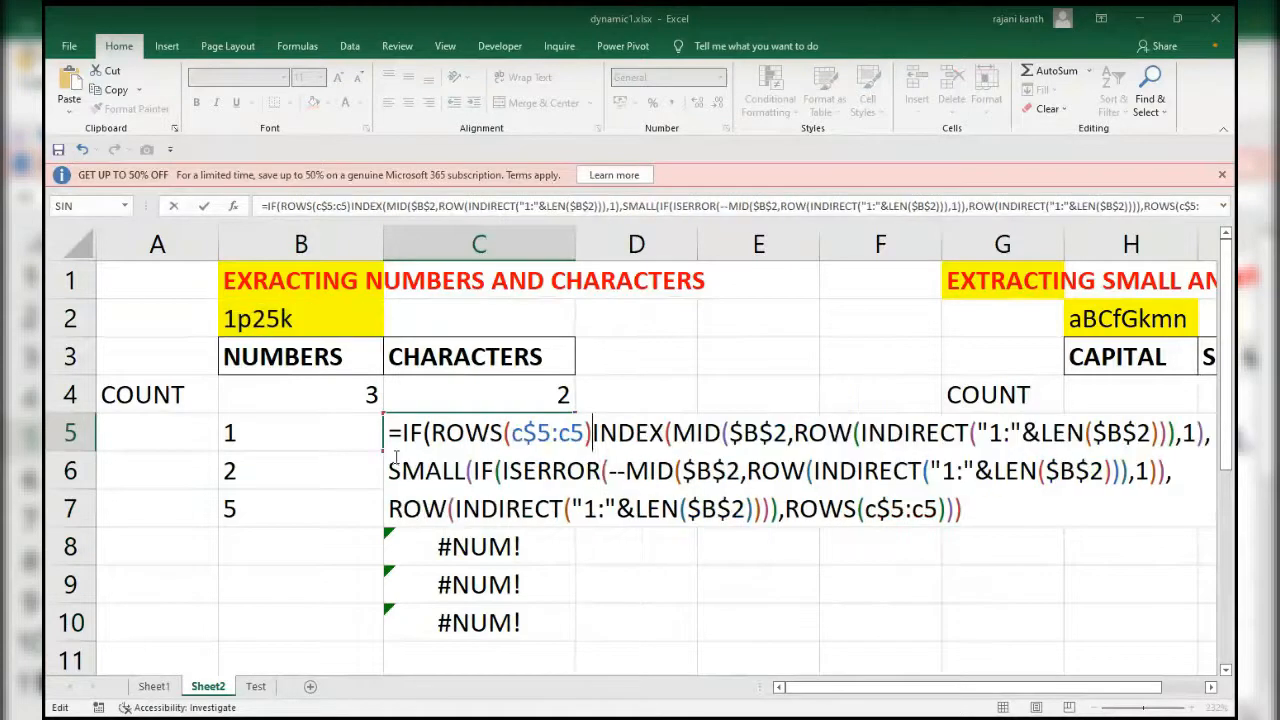
type(">")
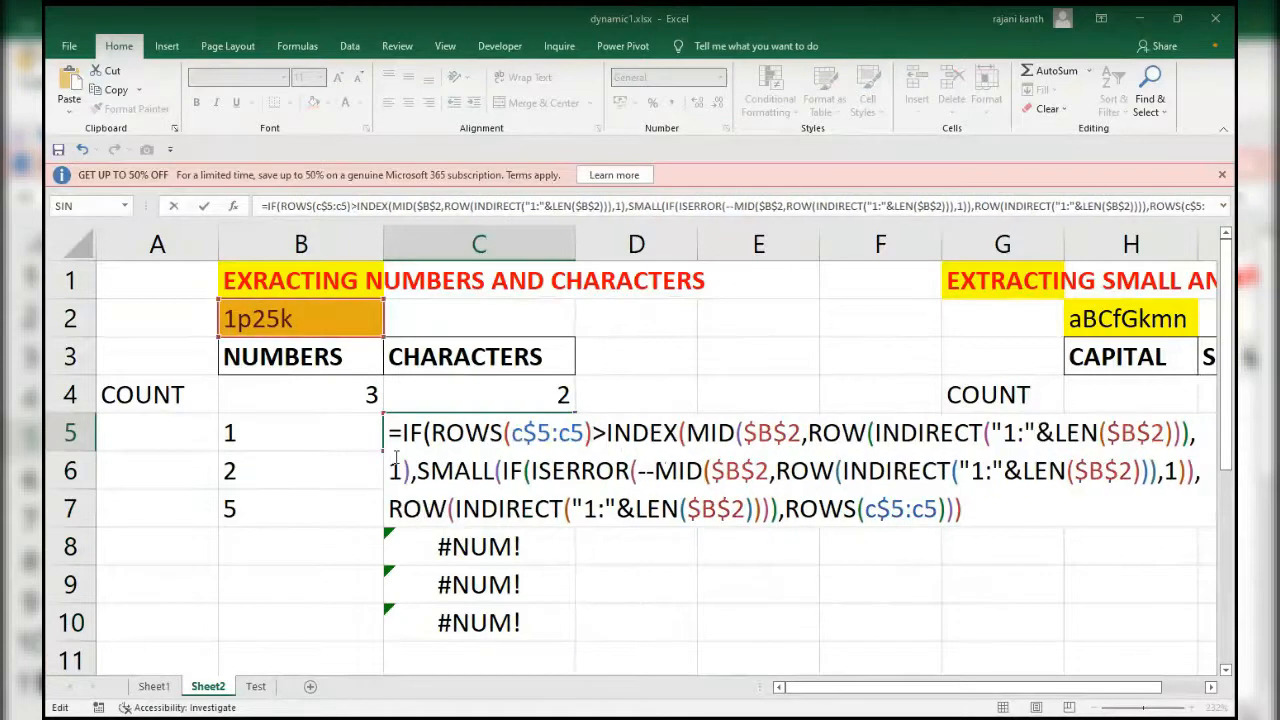
left_click(486, 389)
key("F4")
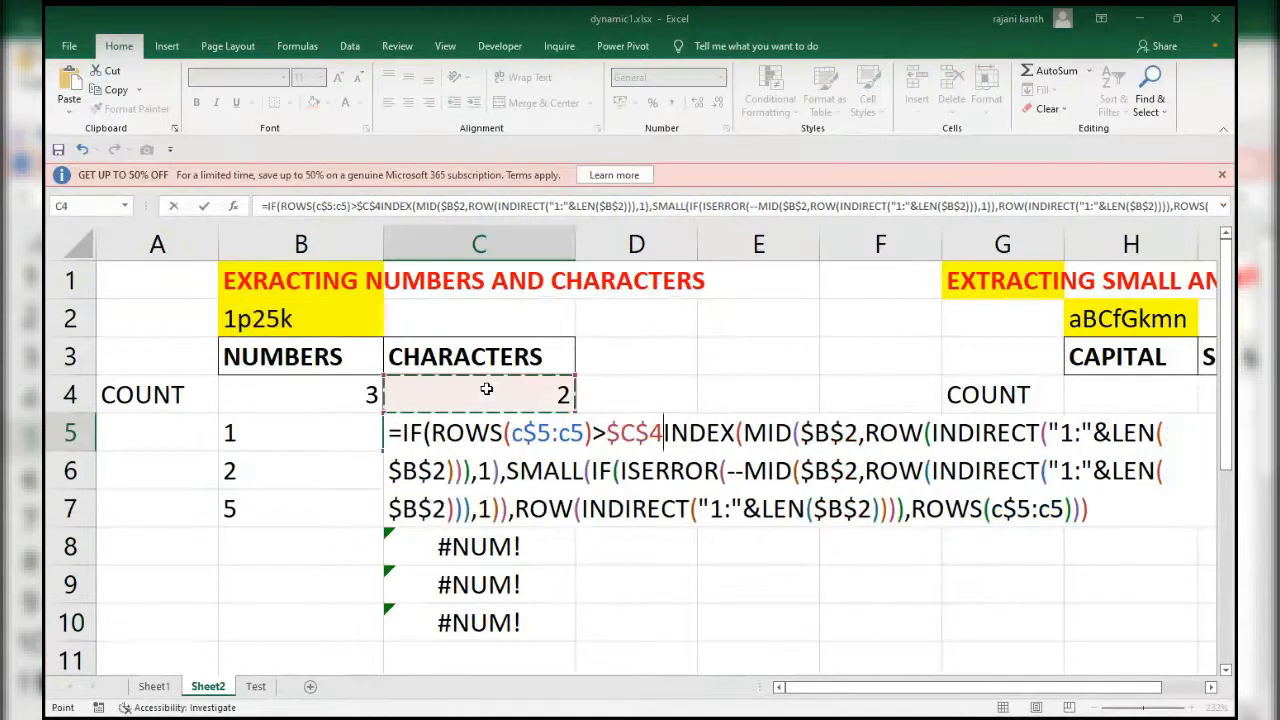
type(",\"\",")
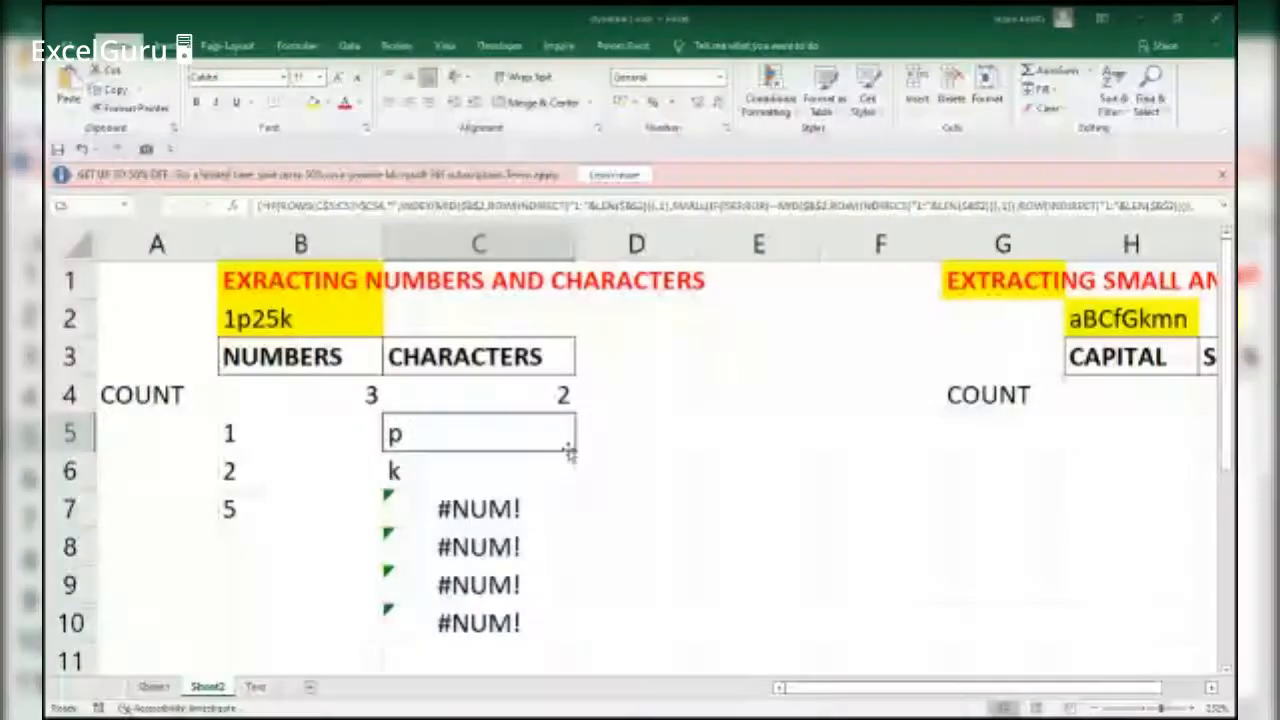
left_click_drag(575, 451, 575, 640)
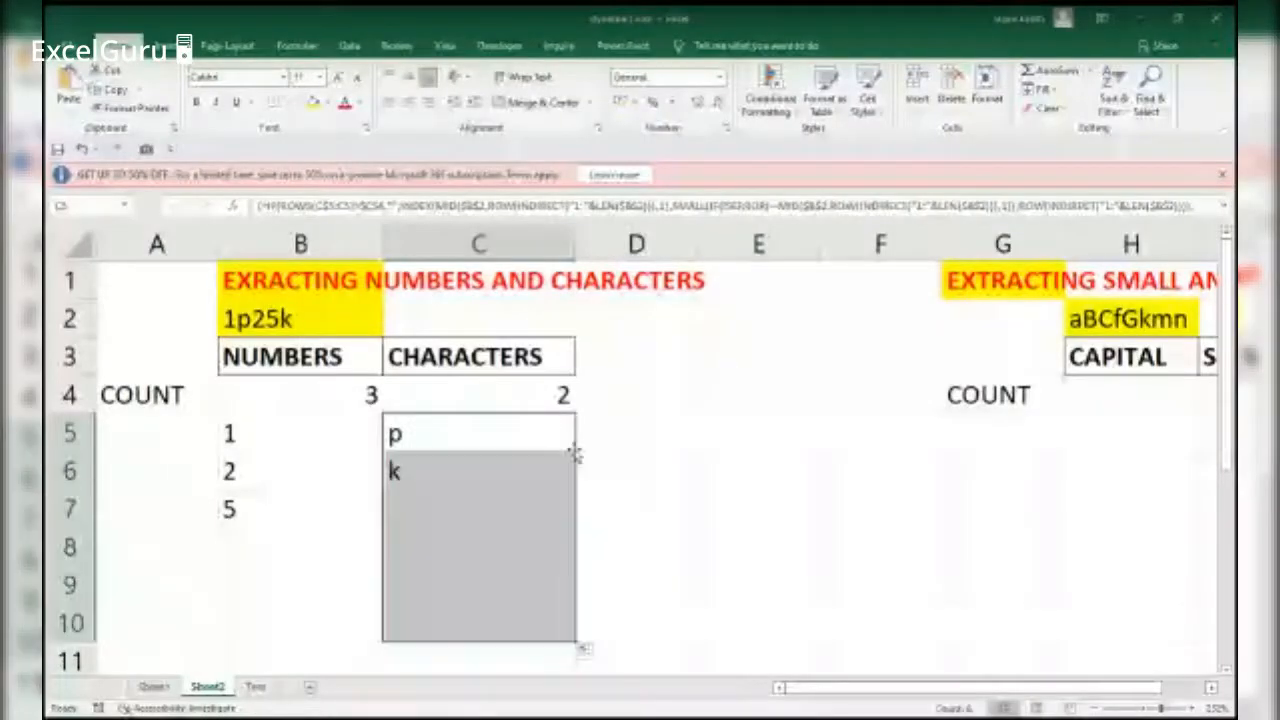
Step: Look over the layout of the section for extracting small and capital characters
left_click_drag(1119, 687, 1164, 679)
key("Up")
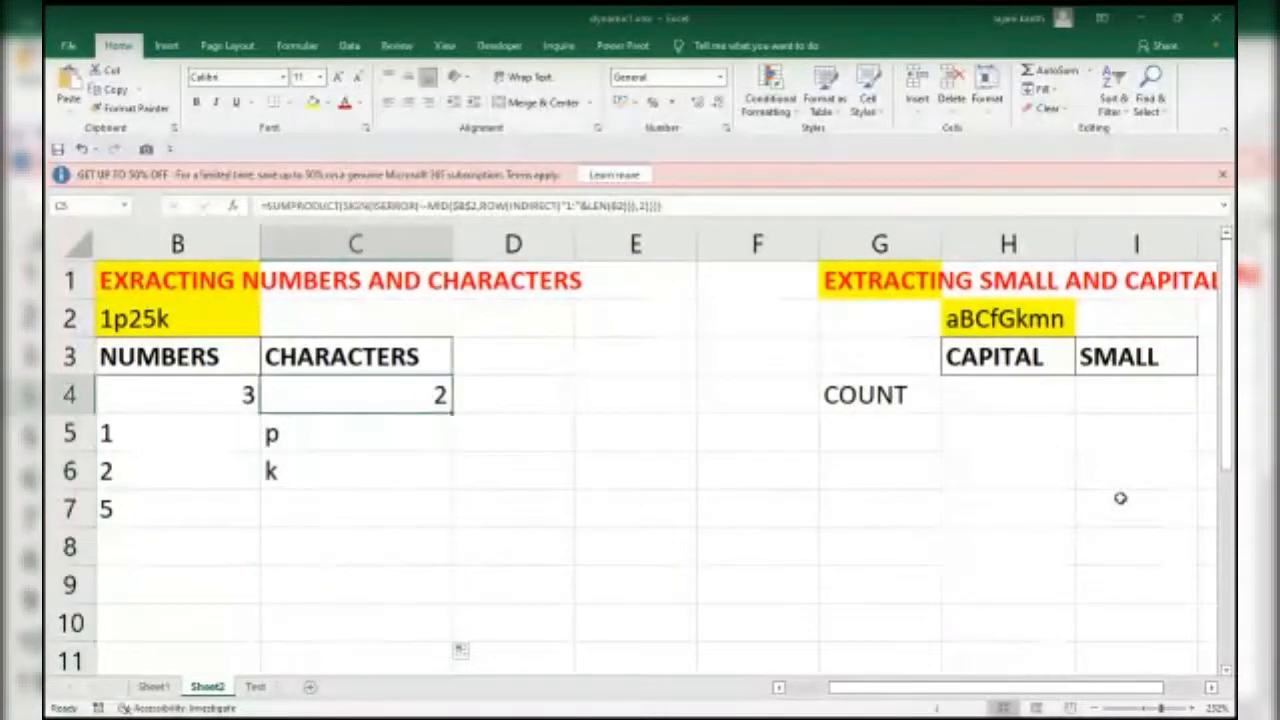
key("Up")
key("Up")
key("Right")
key("Right")
key("Right")
key("Right")
key("Right")
key("Right")
key("Down")
key("Down")
key("Down")
key("Right")
key("Right")
key("Right")
key("Left")
key("Left")
key("Left")
key("Left")
key("Up")
key("Up")
key("Left")
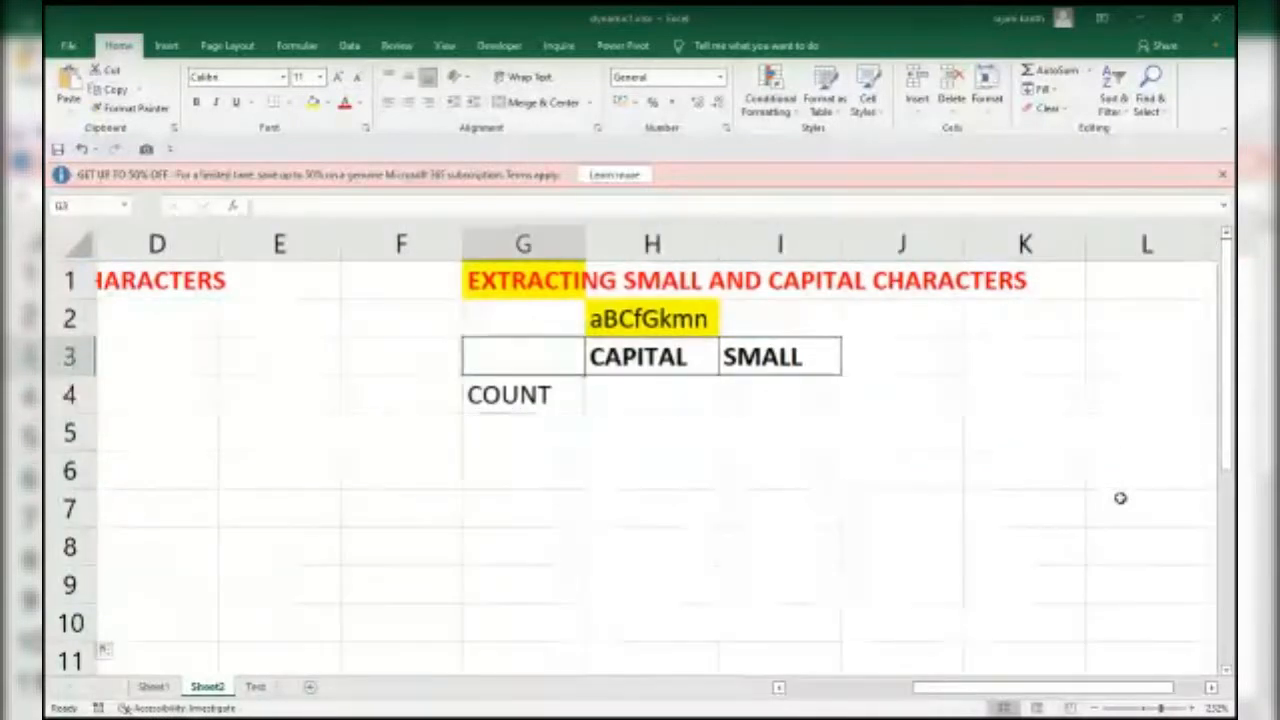
Step: Start H4's capital count formula with =MID($H$2,ROW(INDIRECT("1:"&LEN($H$2))),1), preview its evaluated array and restore the expression
key("Right")
key("Down")
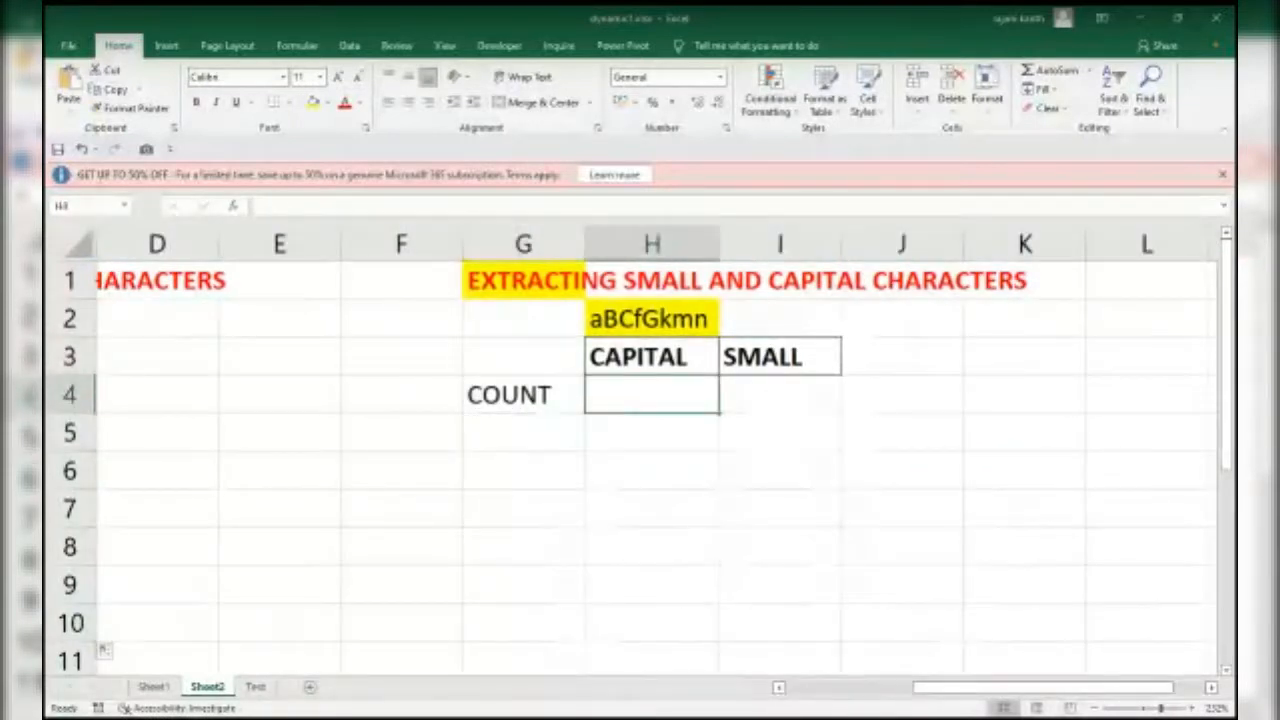
left_click(708, 717)
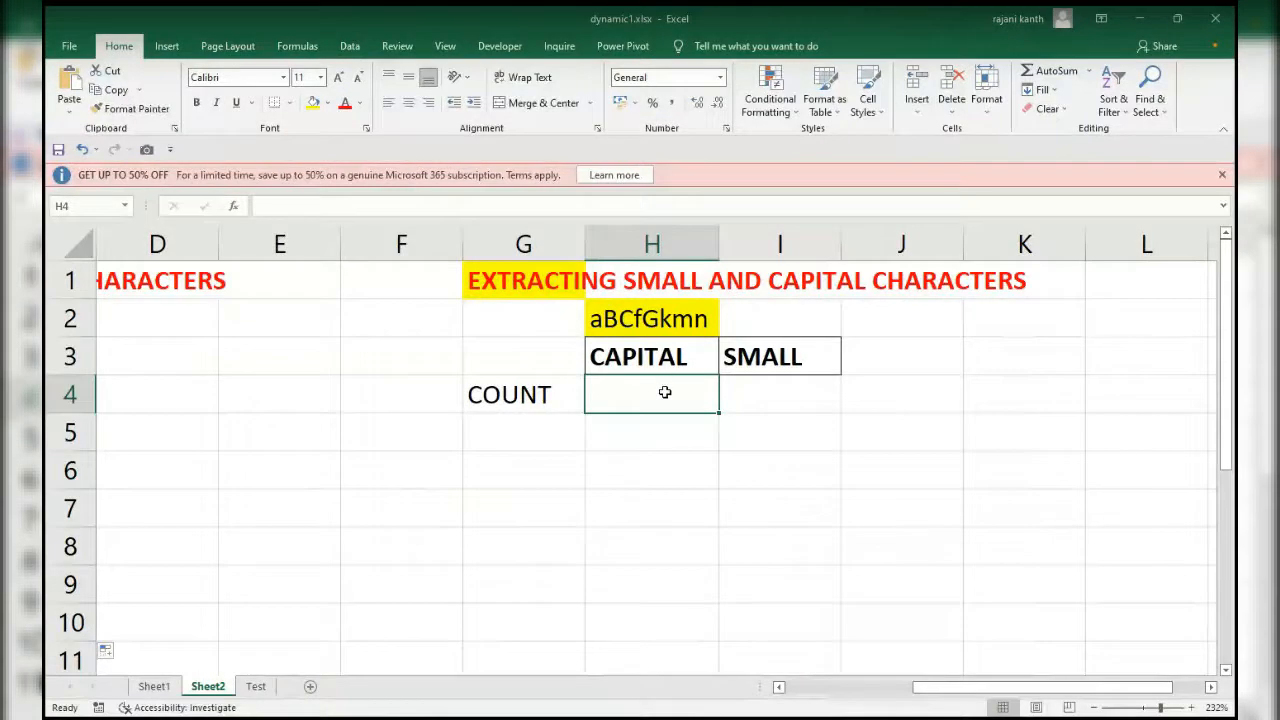
type("=MID(")
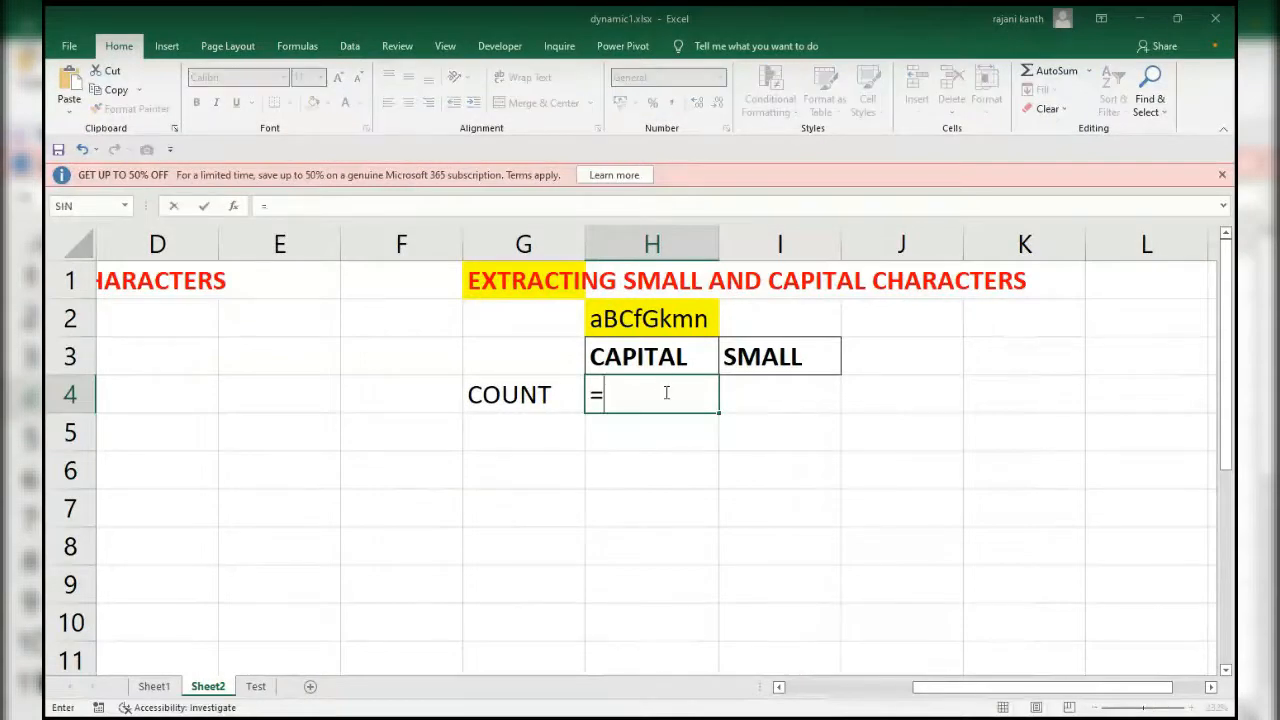
key("Up")
key("Up")
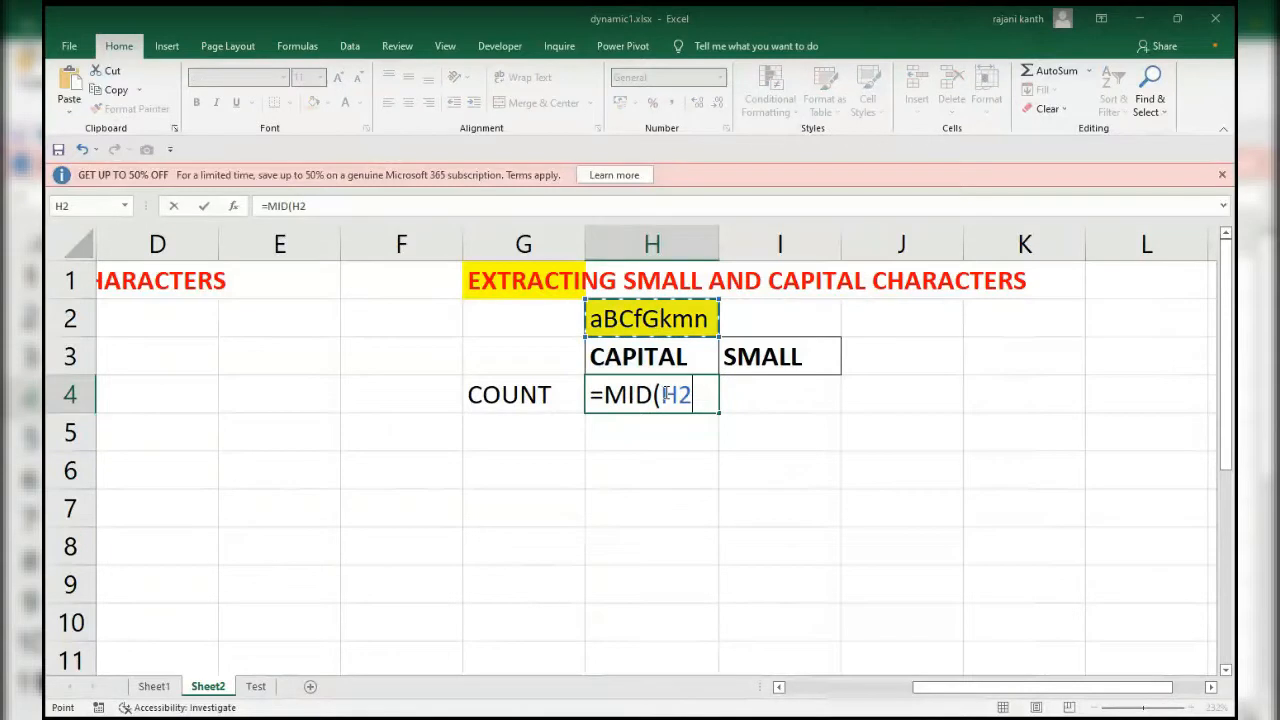
key("F4")
type(",ROW(in")
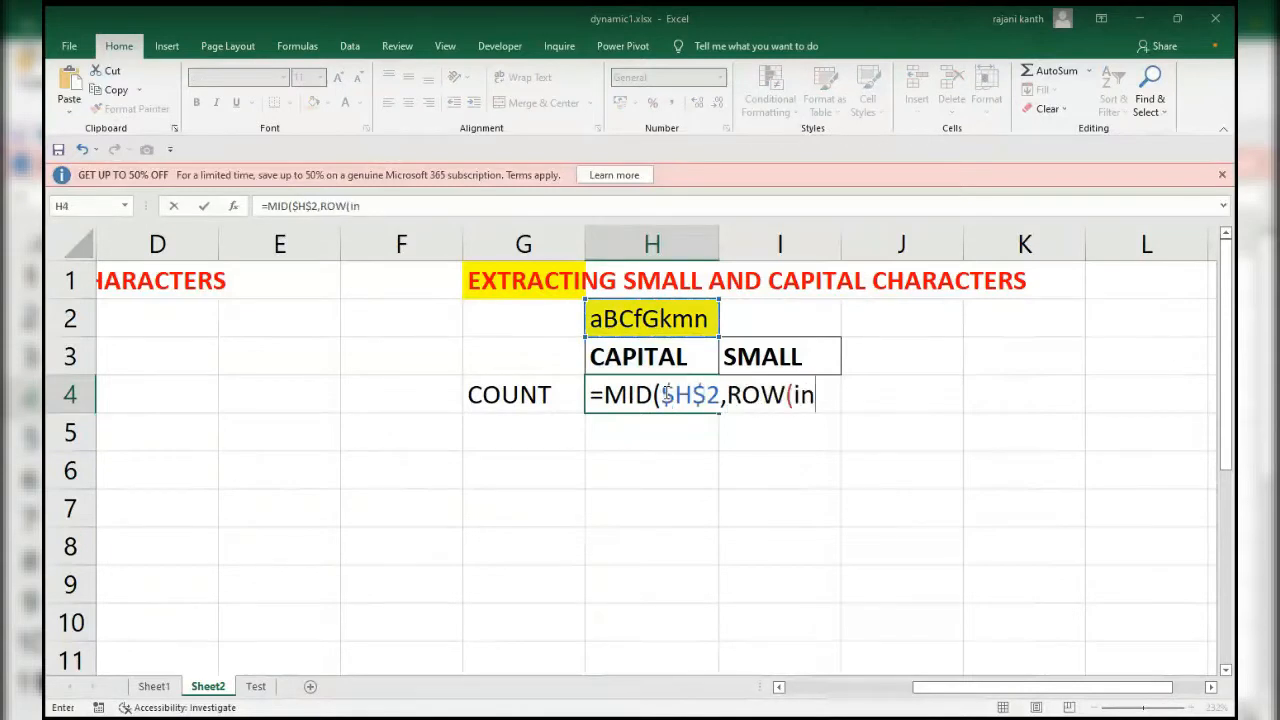
key("Tab")
type("\"1:\"&")
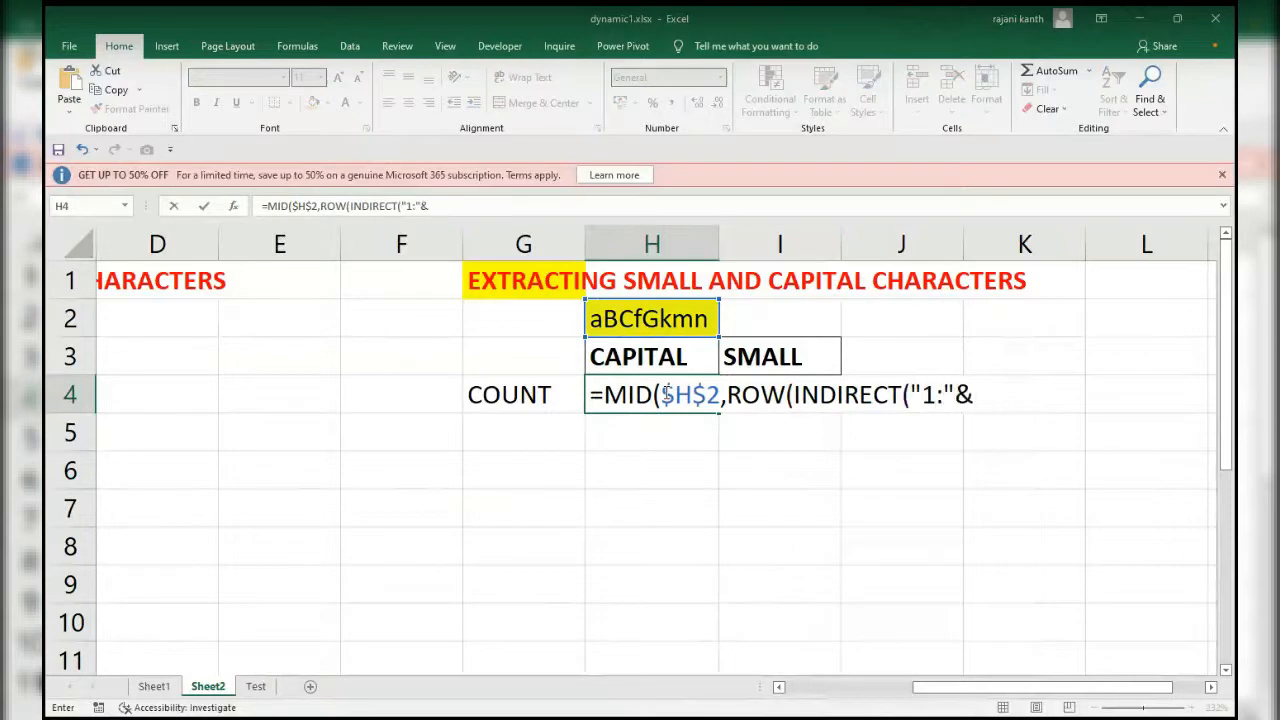
type("len")
key("Tab")
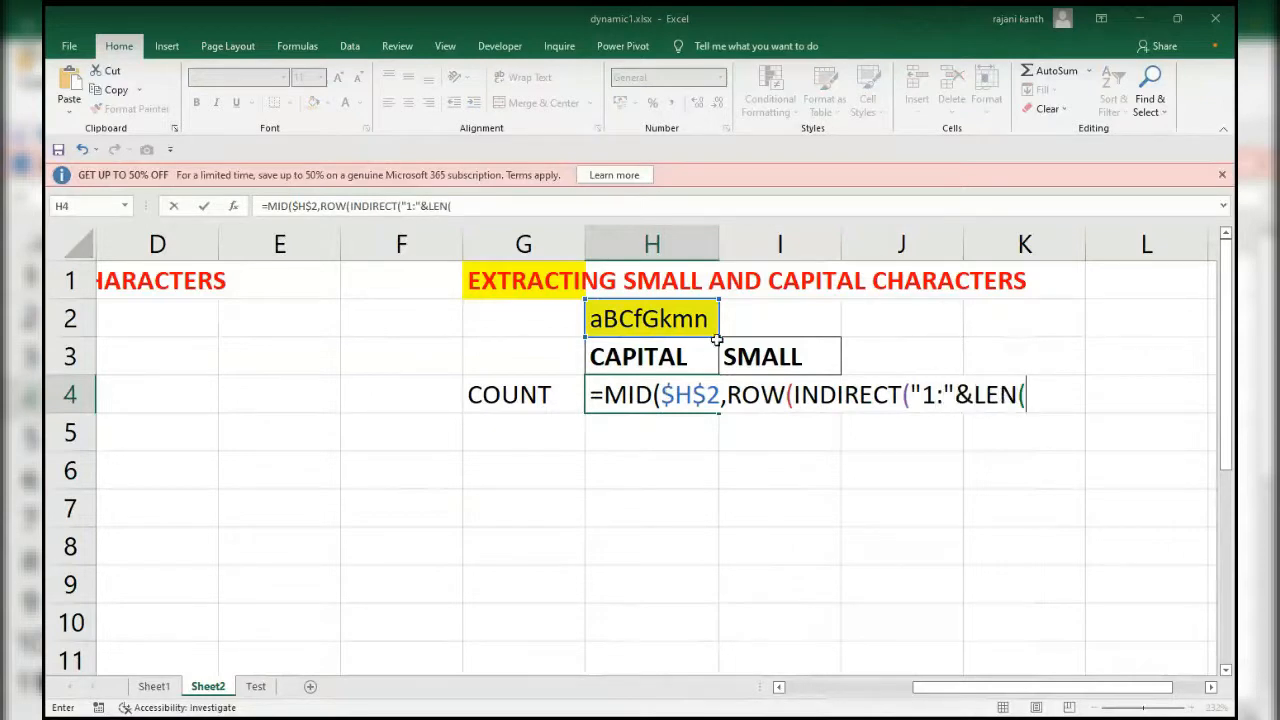
left_click(656, 322)
key("F4")
type("))),1)")
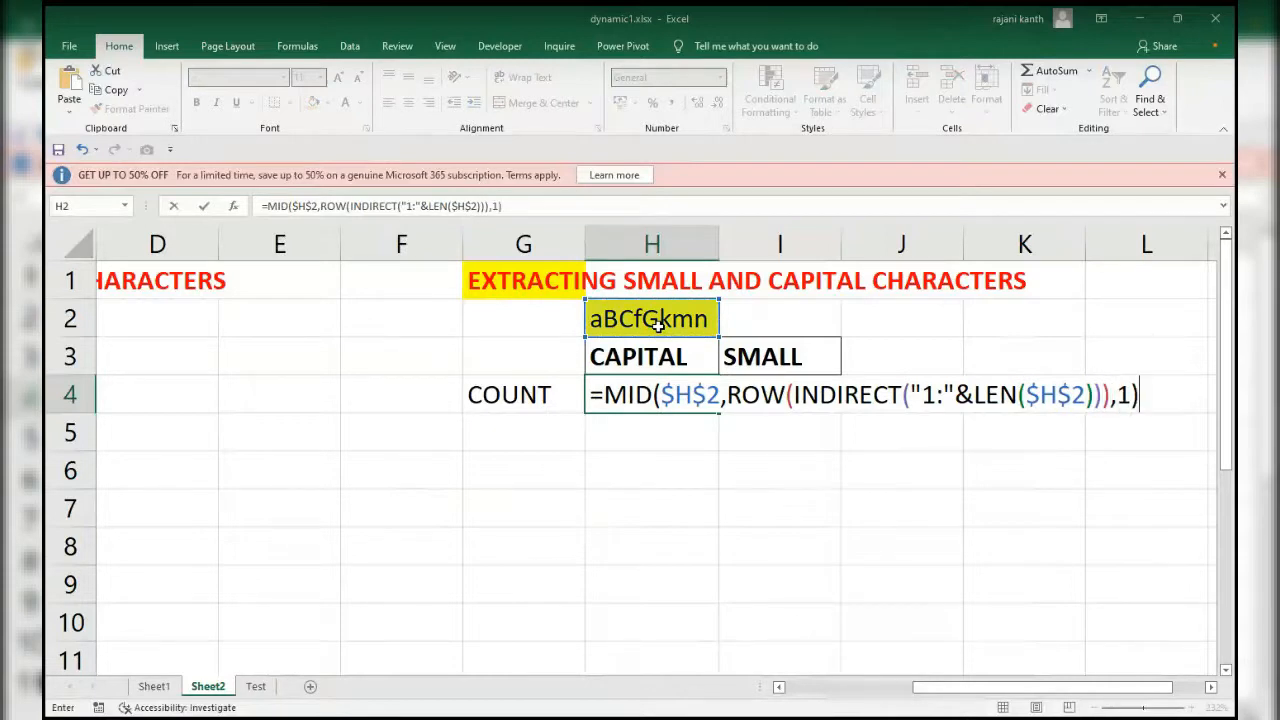
key("F9")
key("ctrl+z")
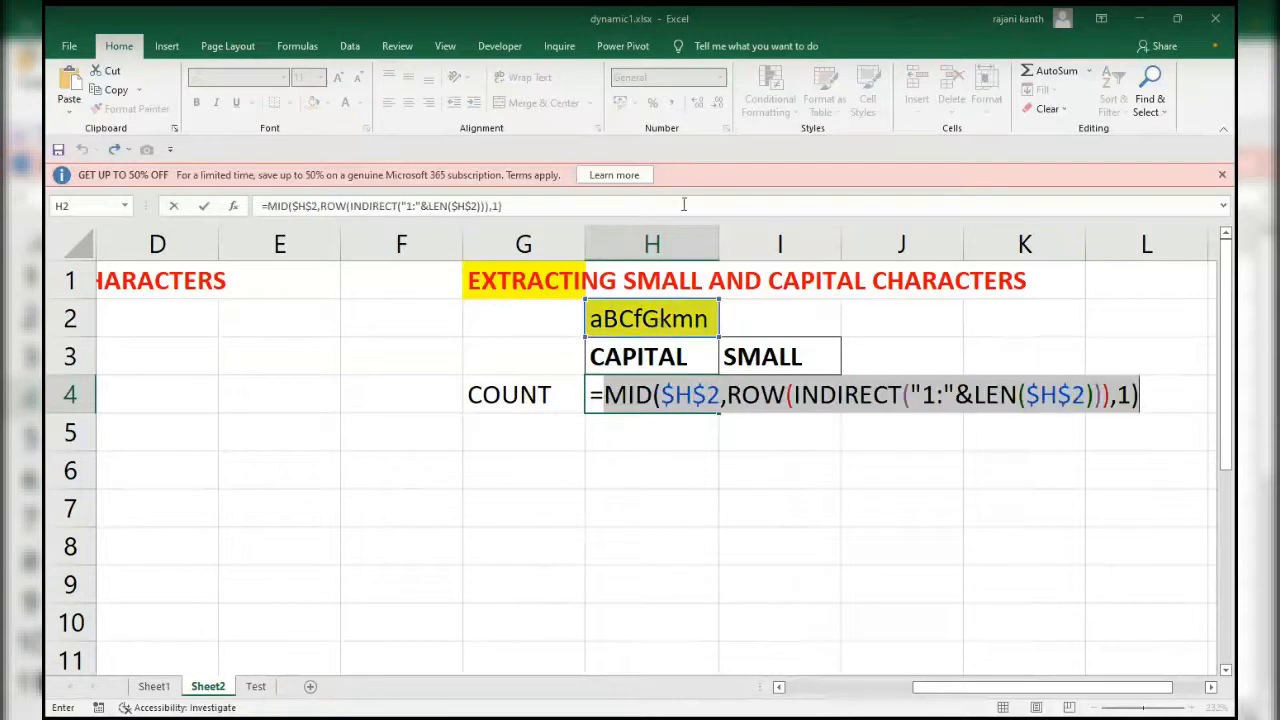
Step: Wrap H4's MID expression in EXACT(UPPER( and insert a duplicate MID($H$2,ROW(INDIRECT("1:"&LEN($H$2))),1) as the comparison text, with closing brackets
left_click(606, 394)
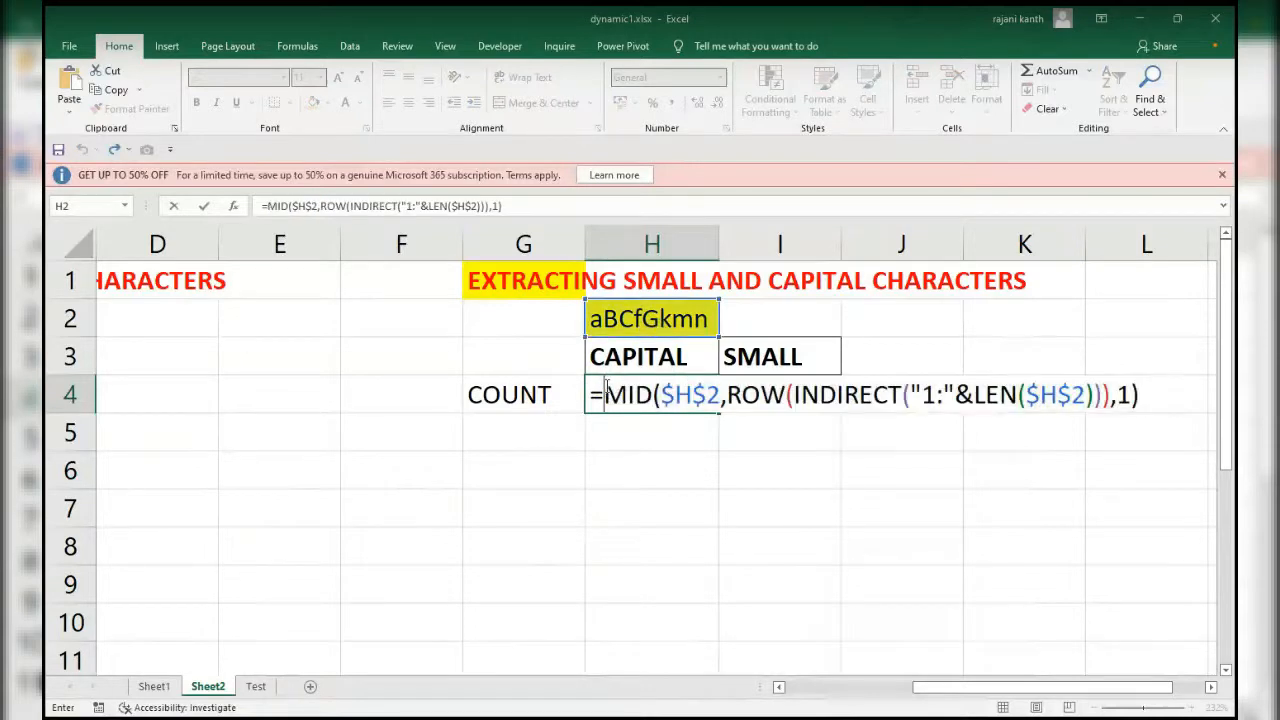
type("exact")
key("Tab")
type("upper")
key("Tab")
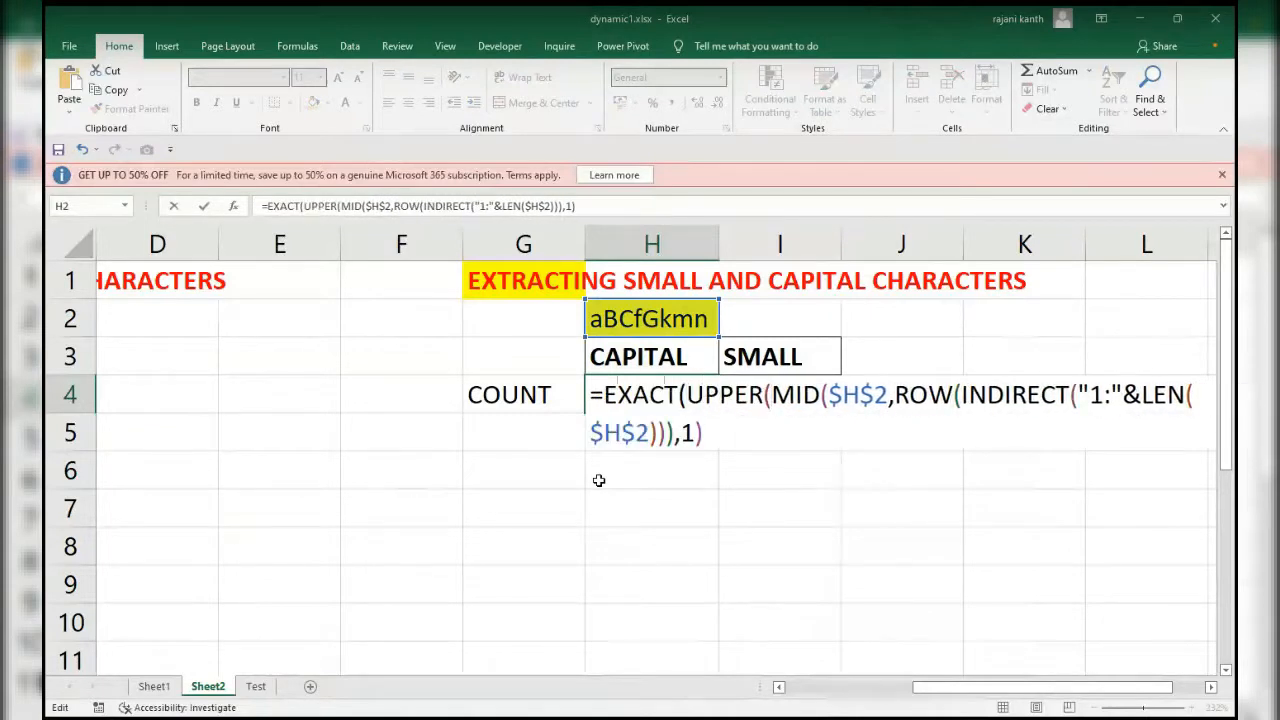
type("MID($H$2,ROW(INDIRECT(\"1:\"&LEN($H$2))),1),")
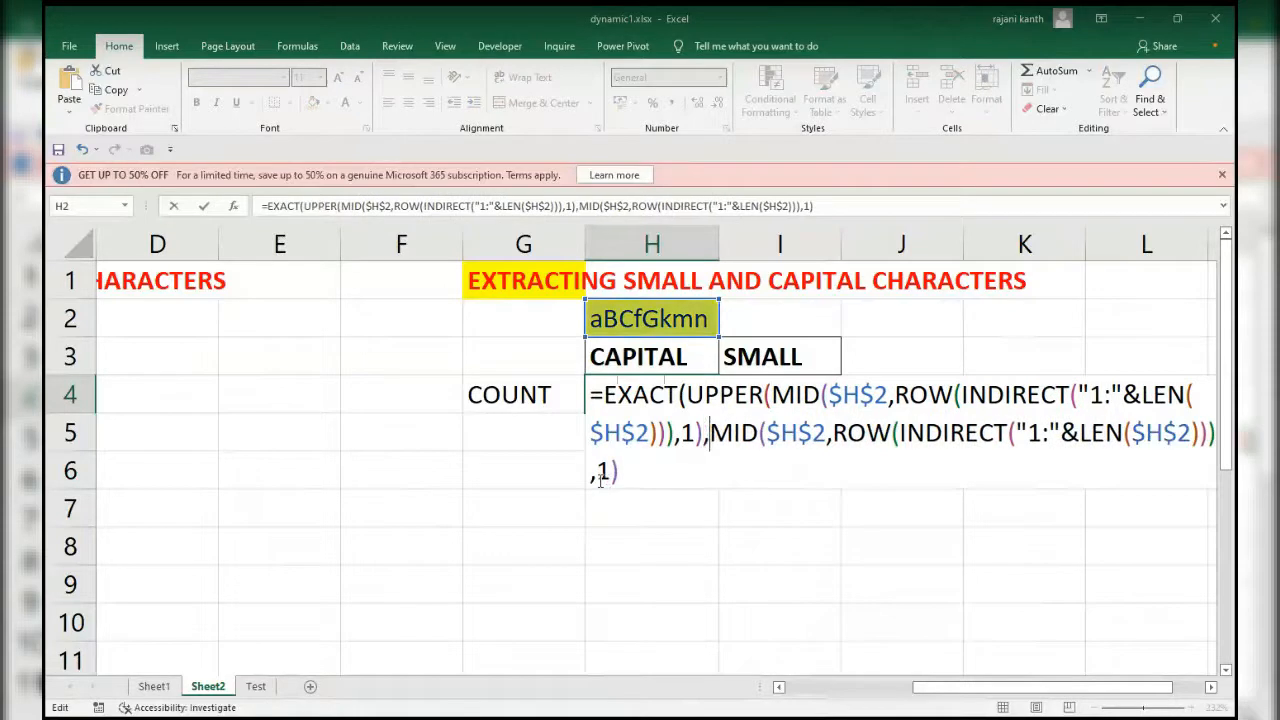
left_click(626, 483)
type("))")
key("Return")
key("Return")
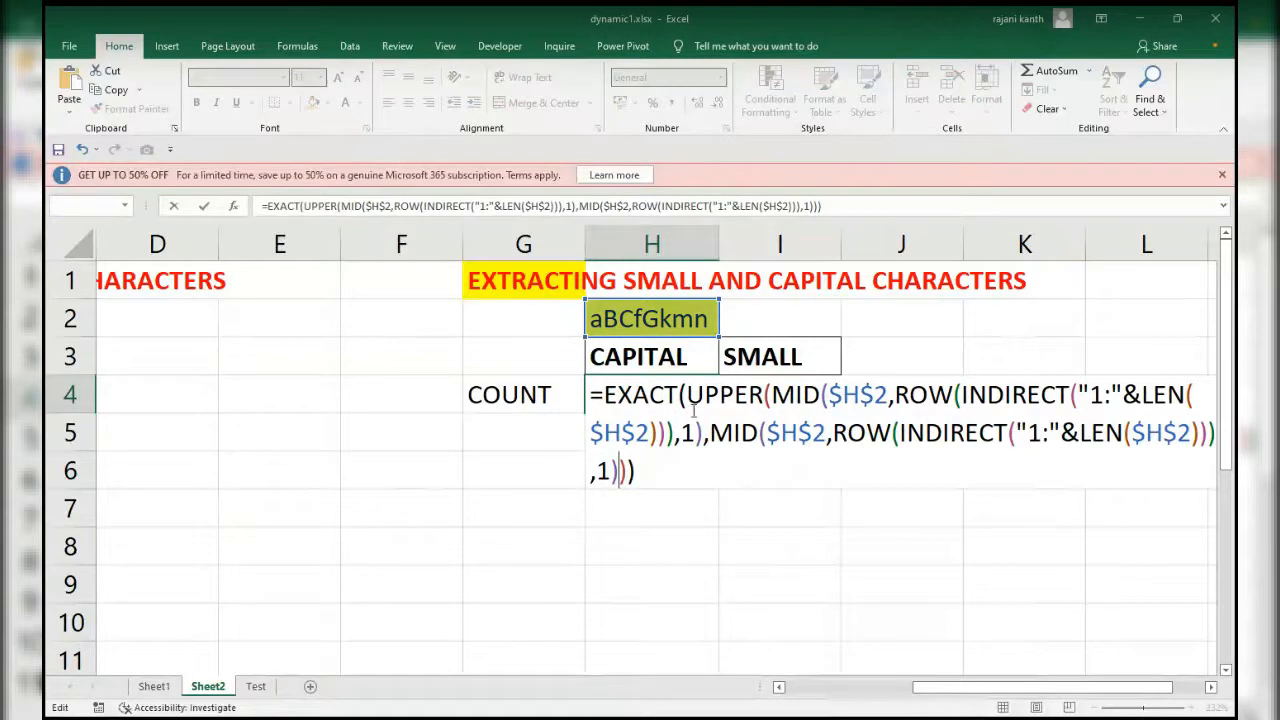
Step: Correct H4's brackets so UPPER closes right after the first MID expression, and remove the surplus bracket at the end
left_click(687, 394)
left_click(627, 471, "shift")
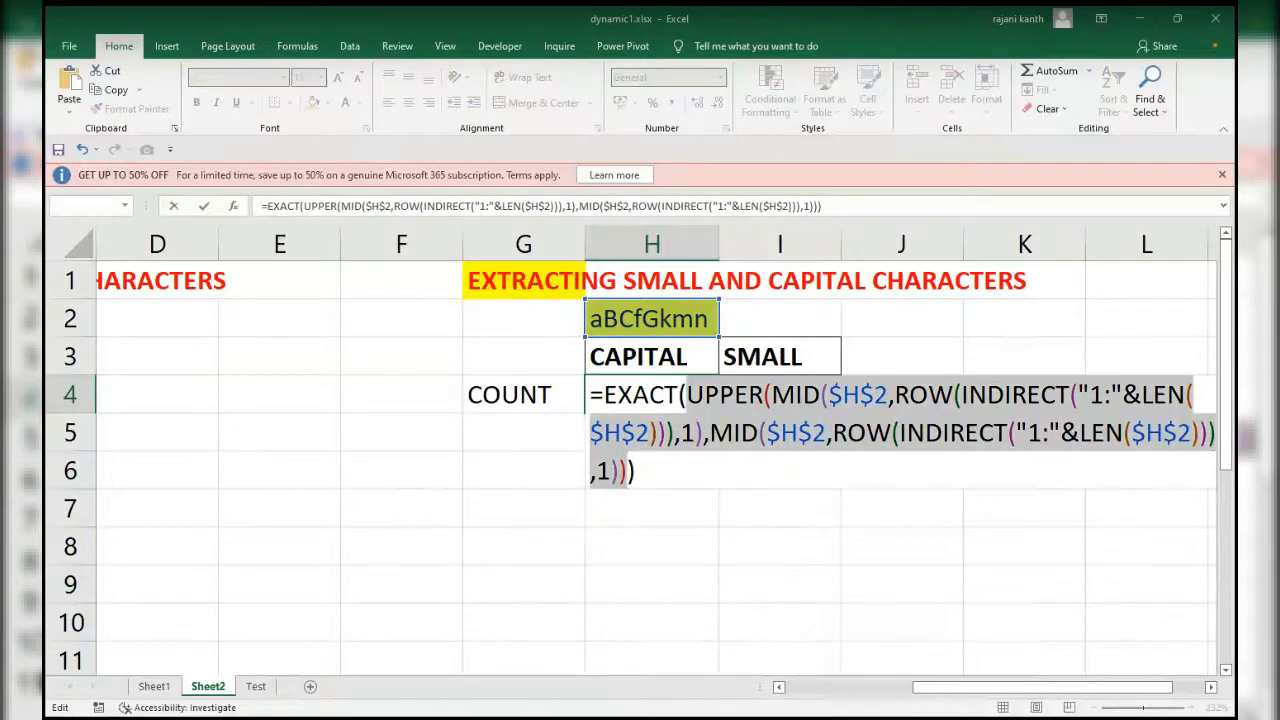
left_click(707, 430)
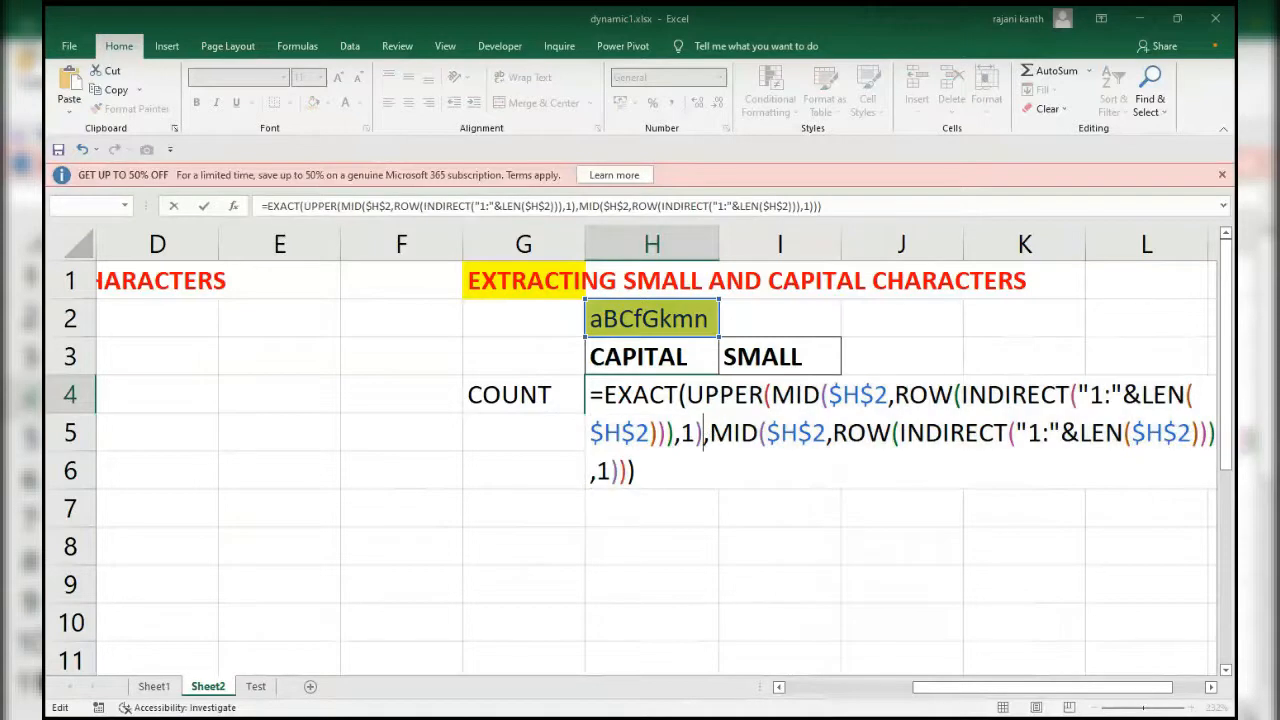
left_click(771, 394, "shift")
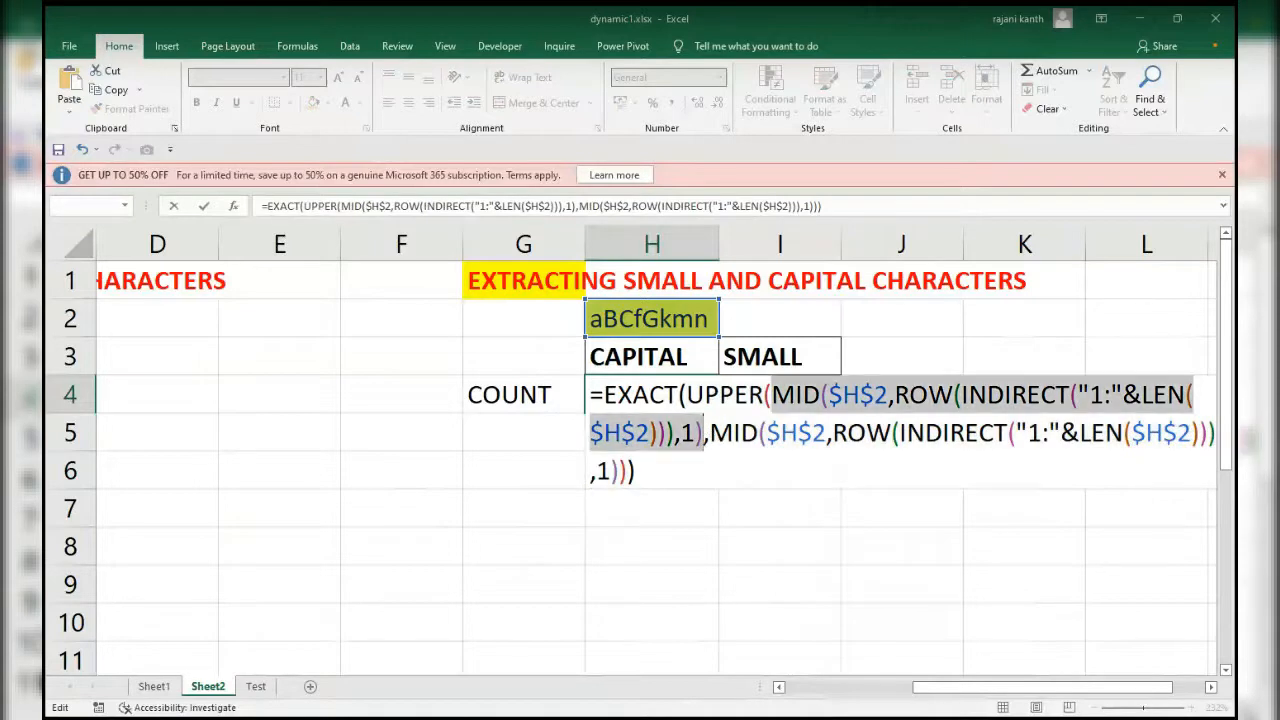
left_click(703, 432)
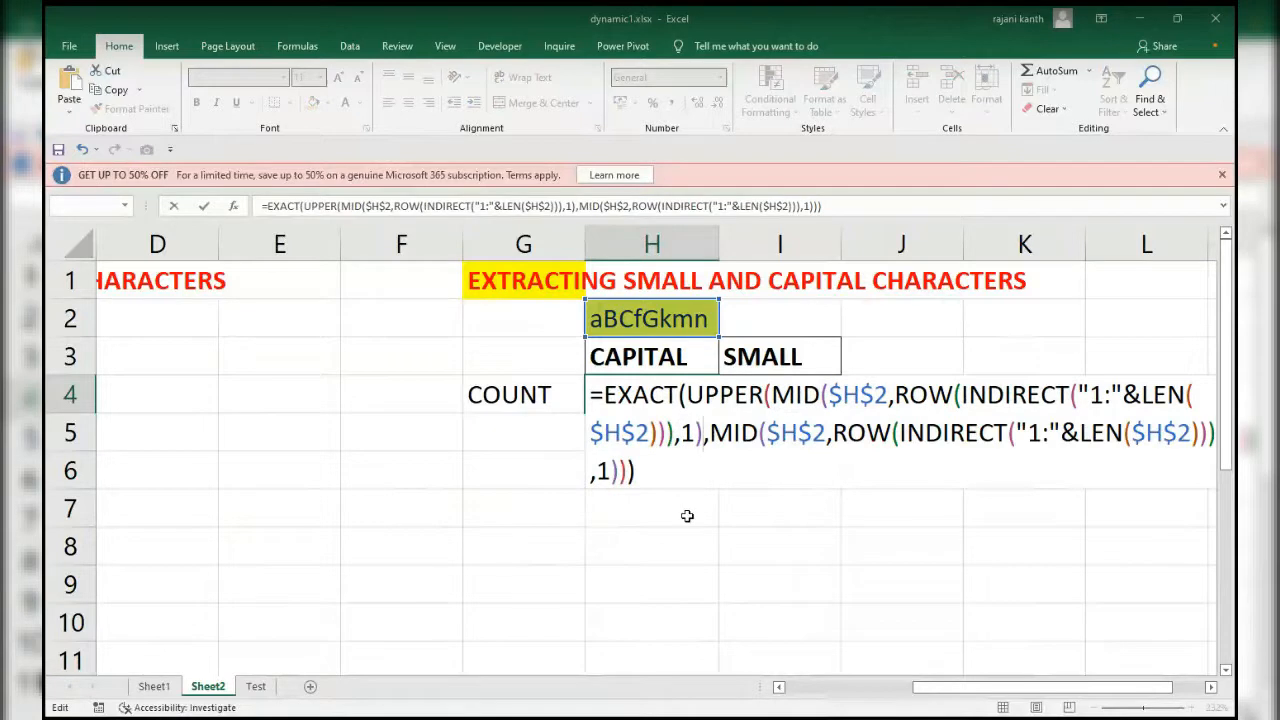
key("BackSpace")
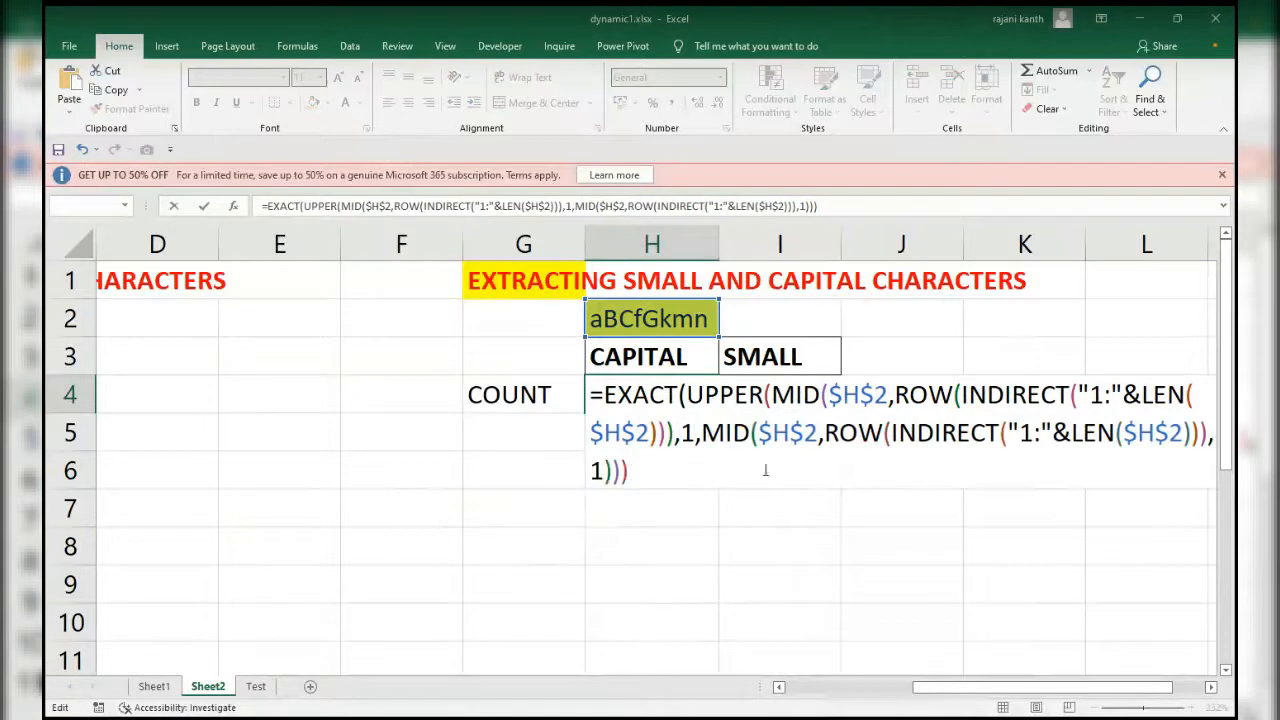
type("))")
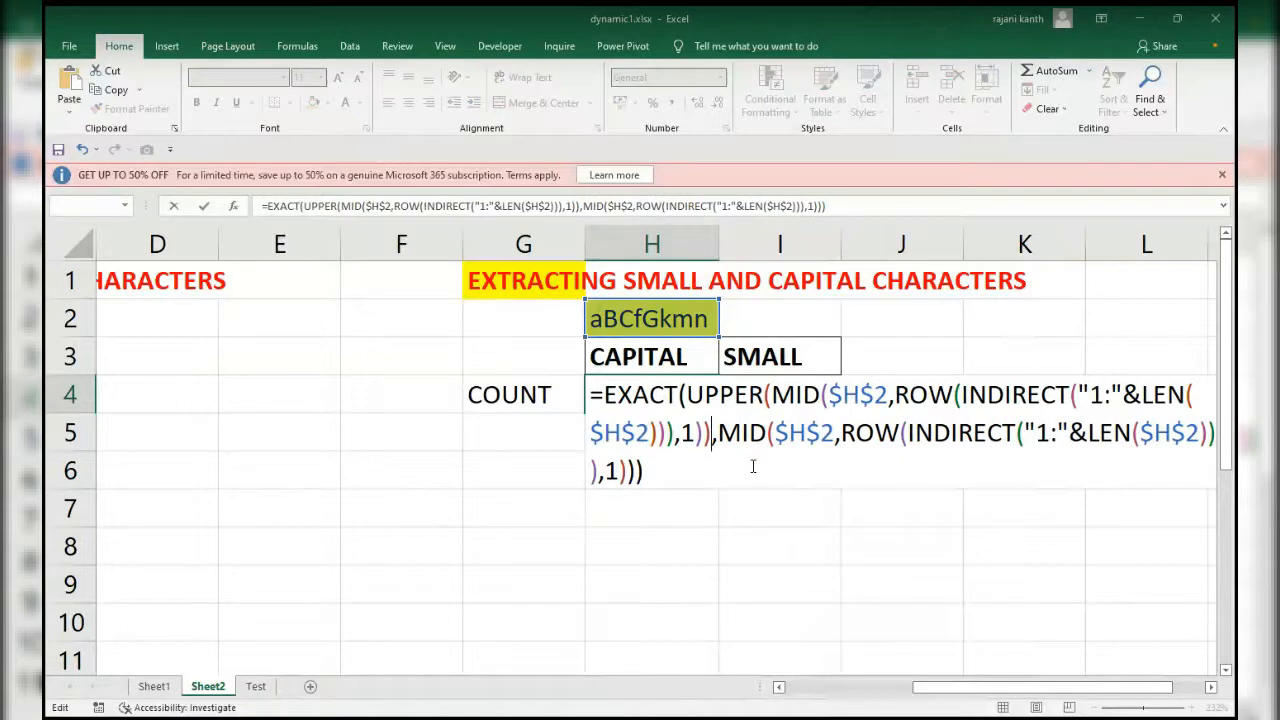
left_click(648, 498)
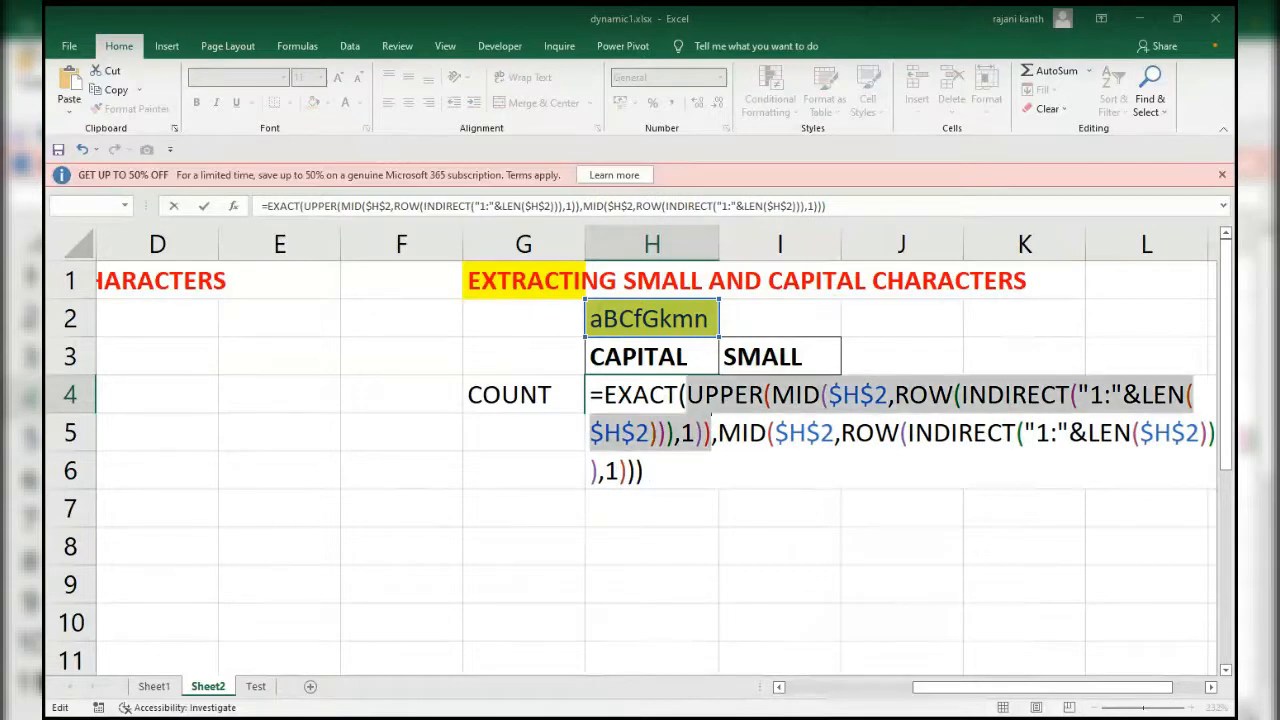
left_click(686, 497)
key("BackSpace")
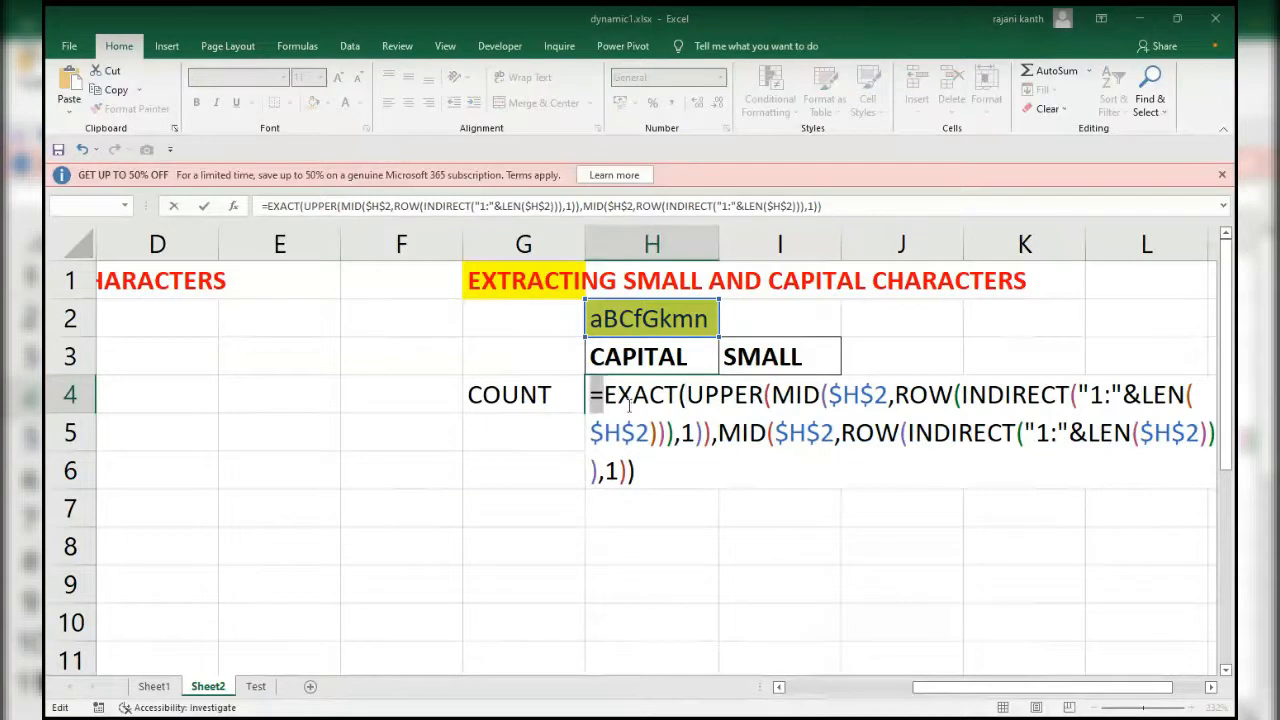
Step: Copy H4's whole EXACT formula, put -- before EXACT, preview the evaluated array and restore the expression
left_click_drag(592, 395, 723, 473)
key("ctrl+c")
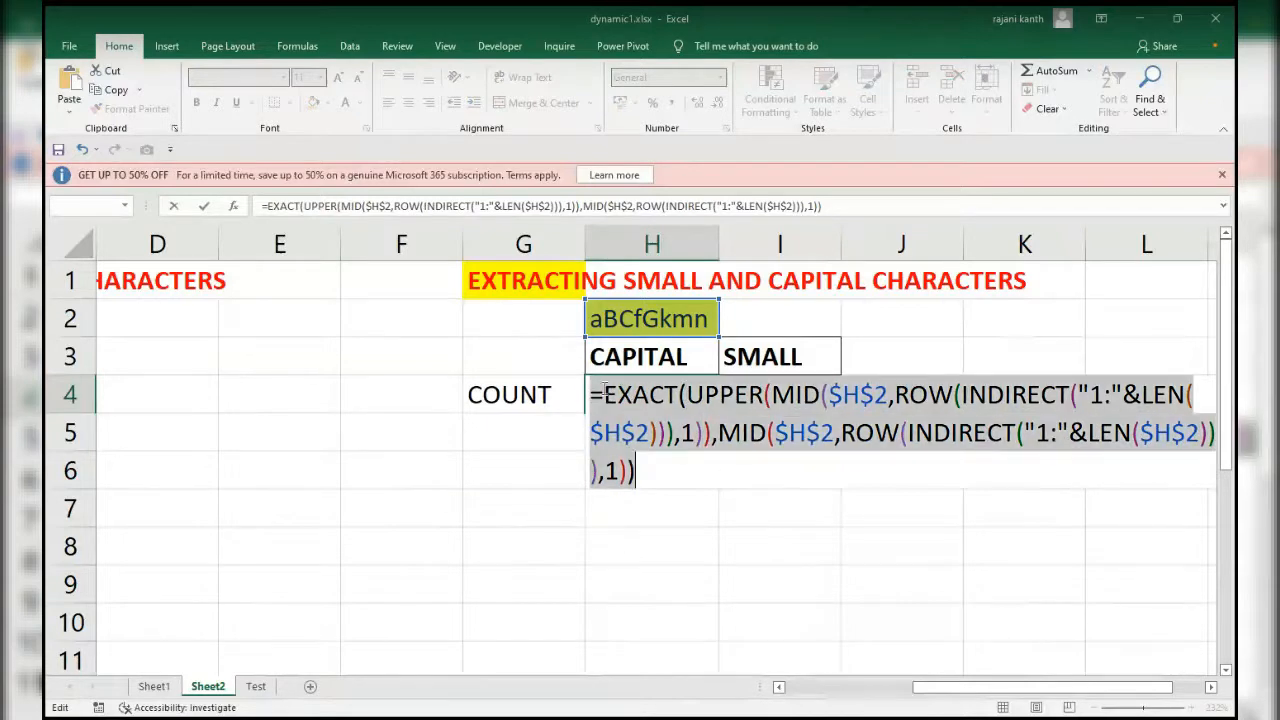
left_click(604, 395)
type("--")
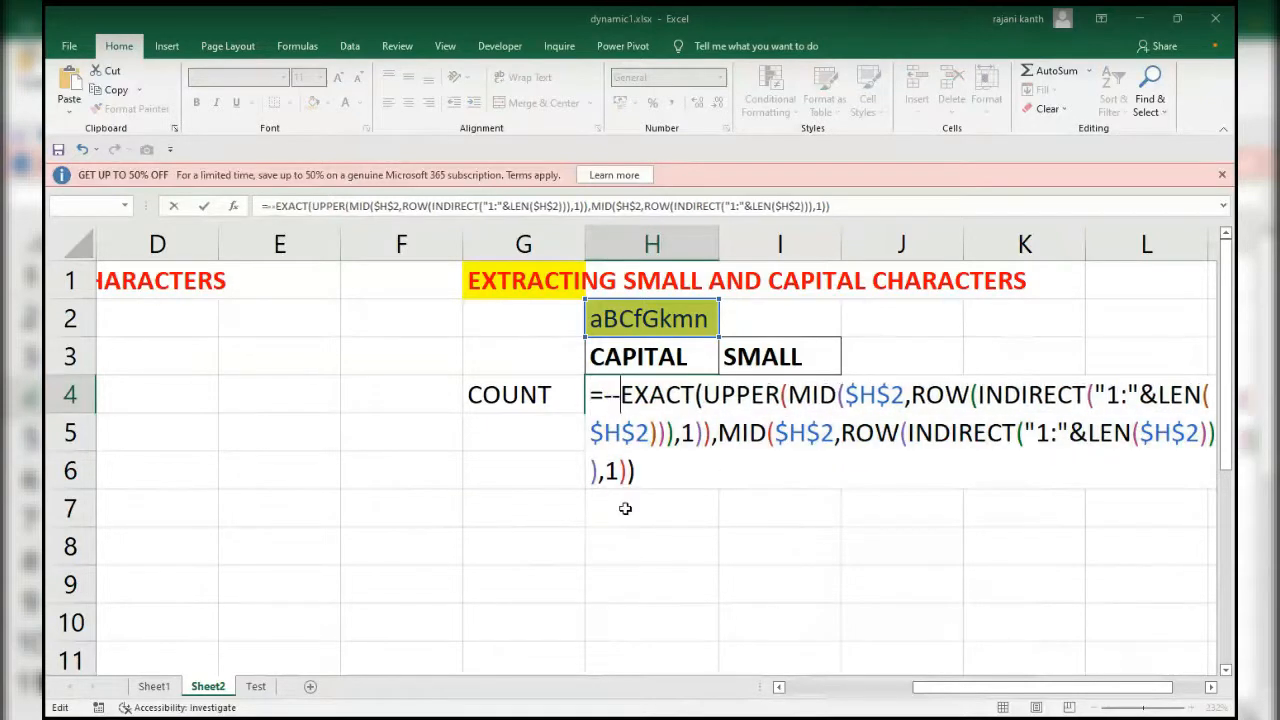
key("F9")
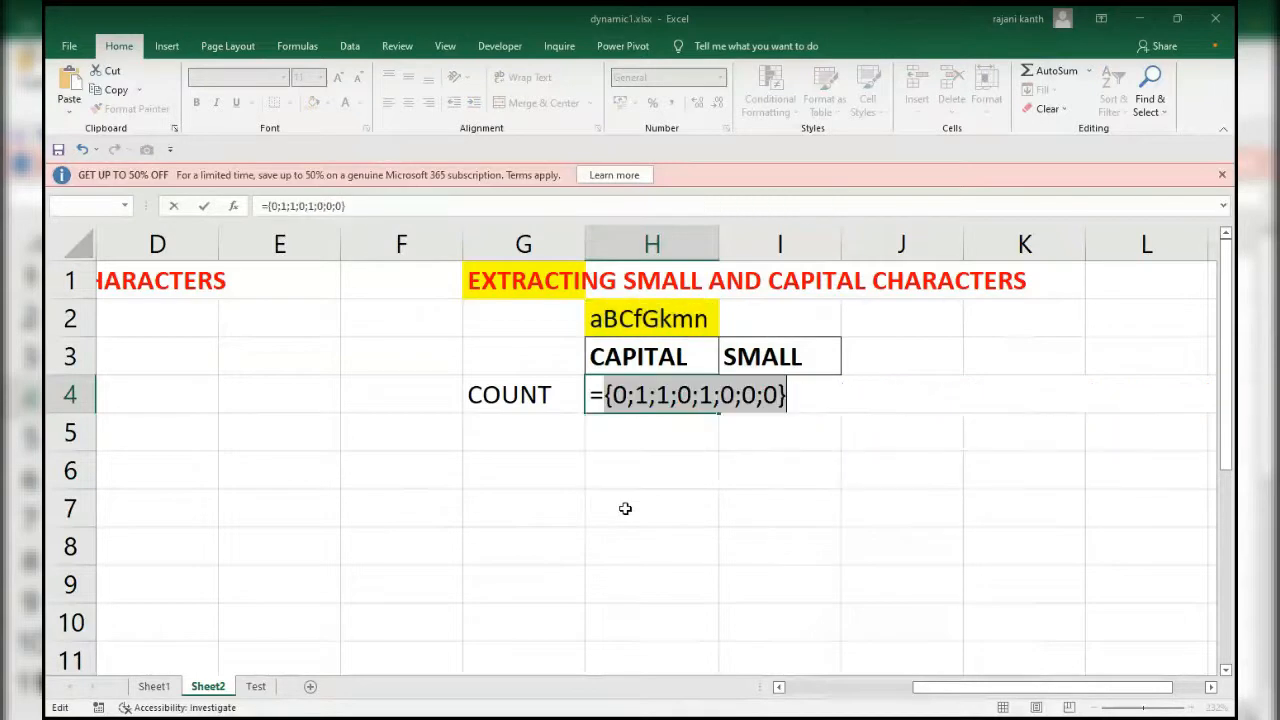
key("ctrl+z")
Step: Wrap the --EXACT expression in SUMPRODUCT and enter the capital count formula in H4
left_click(600, 395)
type("sumpro")
key("Tab")
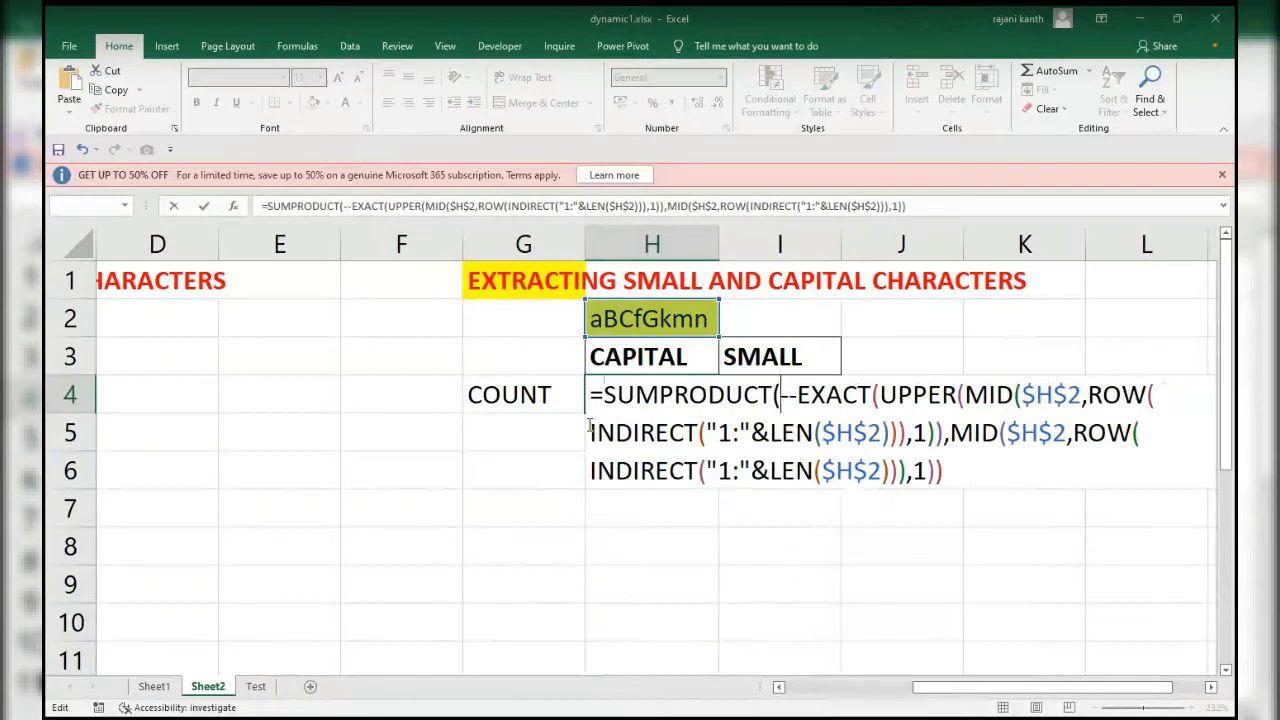
left_click(974, 455)
type(")")
key("ctrl+Return")
key("Return")
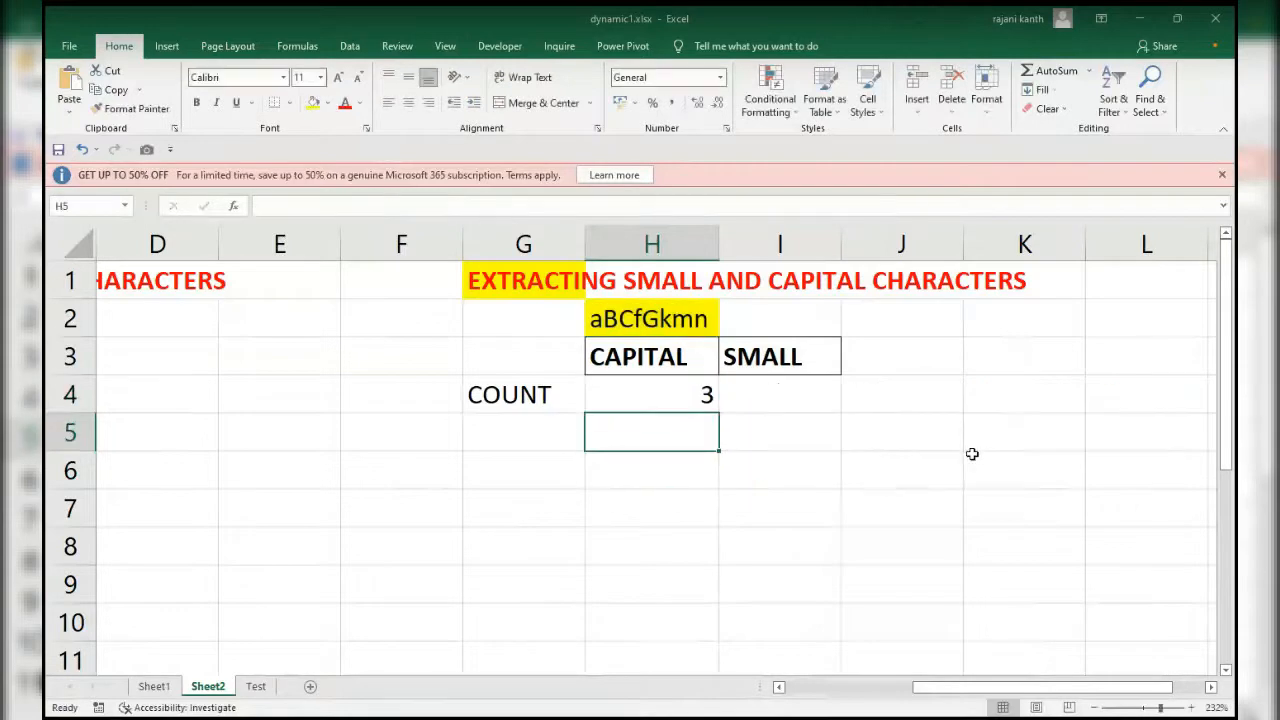
Step: Start the capital extraction formula in H5 with =INDEX(MID($H$2,ROW(
type("=index")
key("Tab")
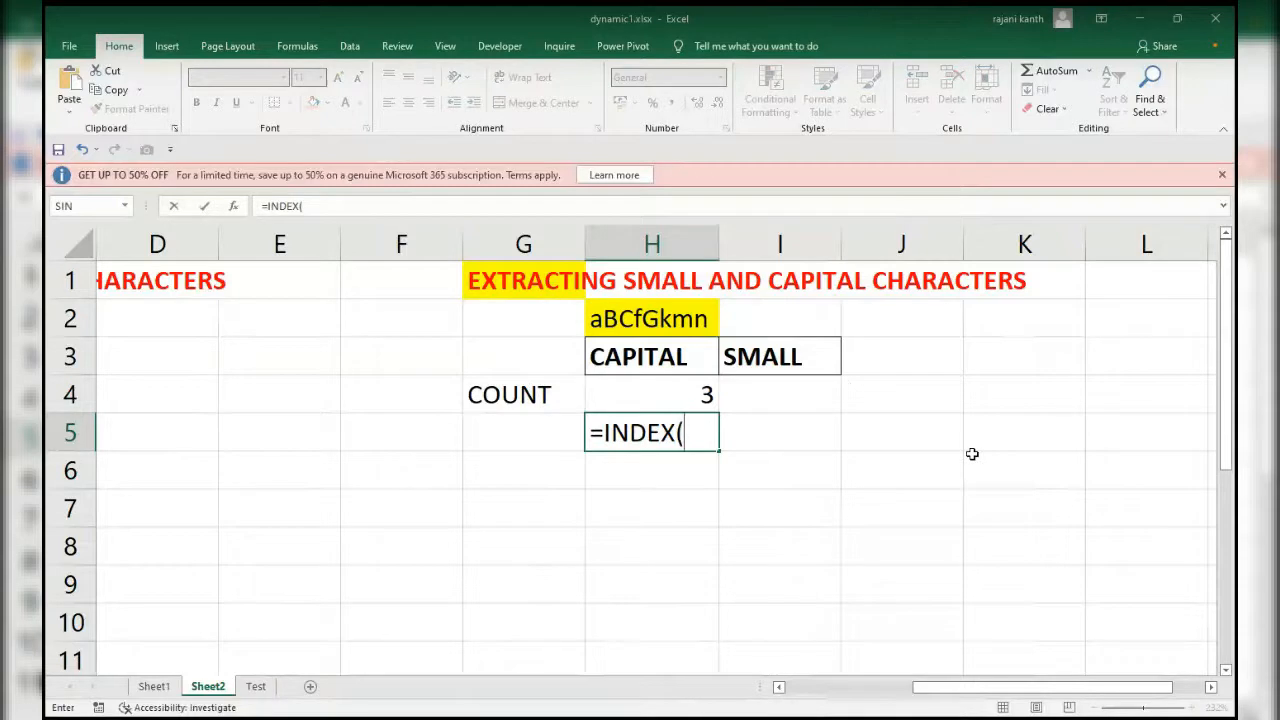
type("mid")
key("Tab")
key("Up")
key("Up")
key("Up")
key("F4")
type(",row")
key("Tab")
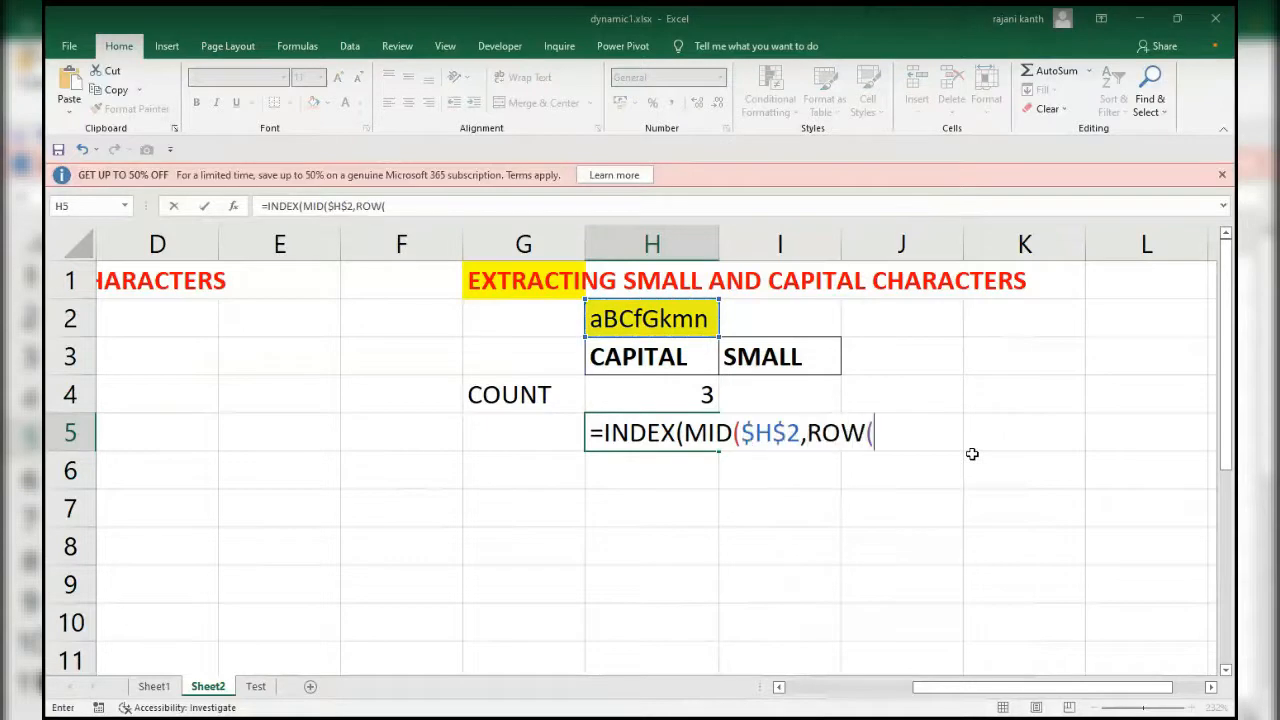
Step: Complete the MID array in H5's INDEX formula with INDIRECT("1:"&LEN($H$2))),1), using an absolute reference to H2
type("indi")
key("Tab")
type("\"1:\"&len")
key("Tab")
key("Up")
key("Up")
key("Up")
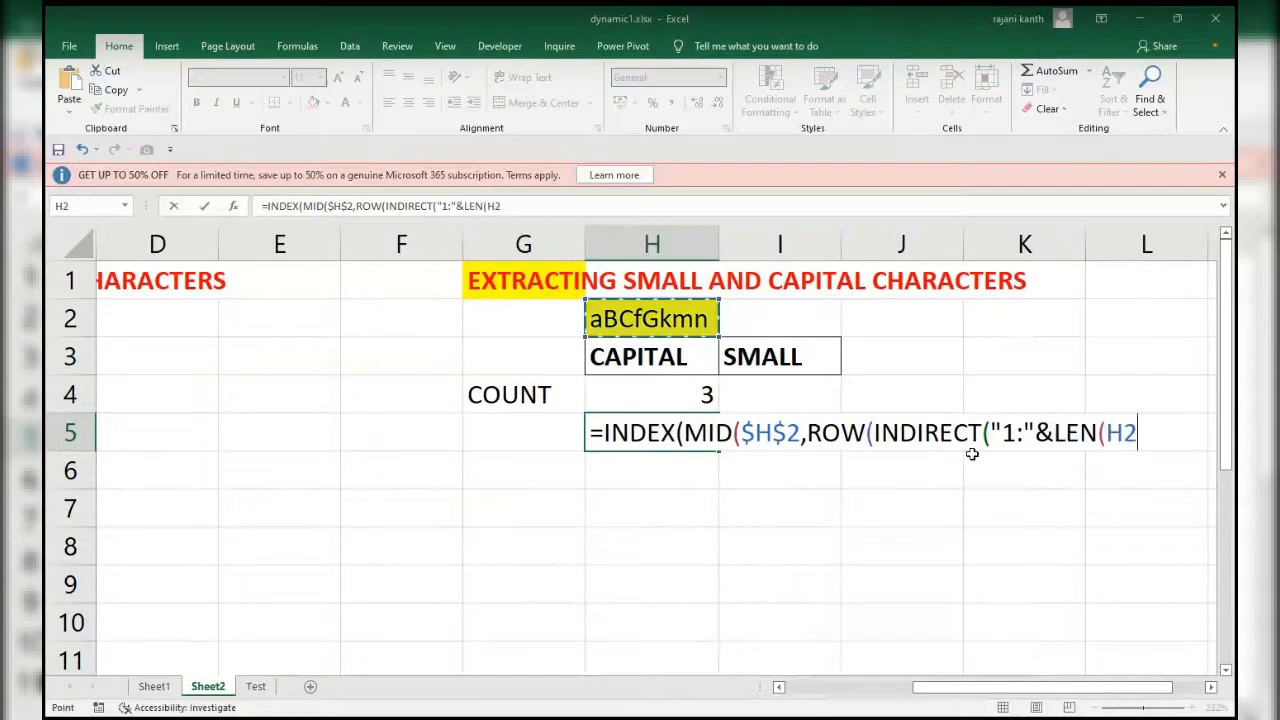
key("F4")
type(")))")
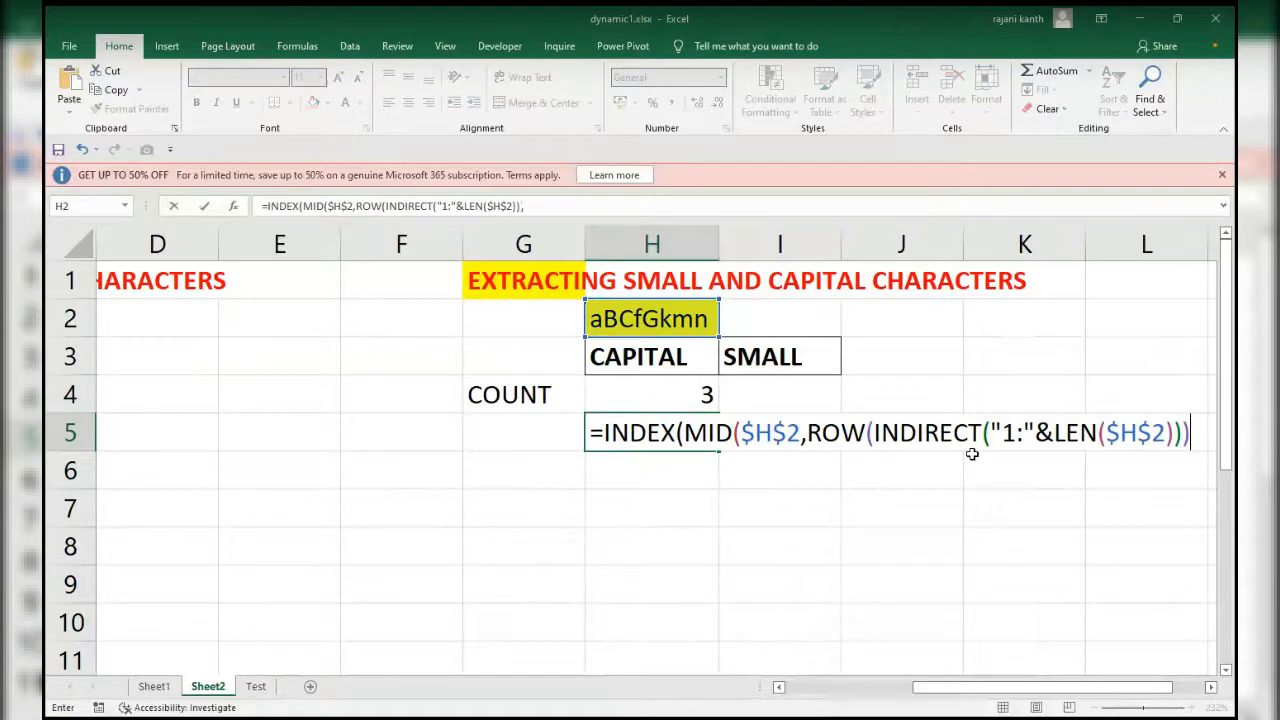
type(",")
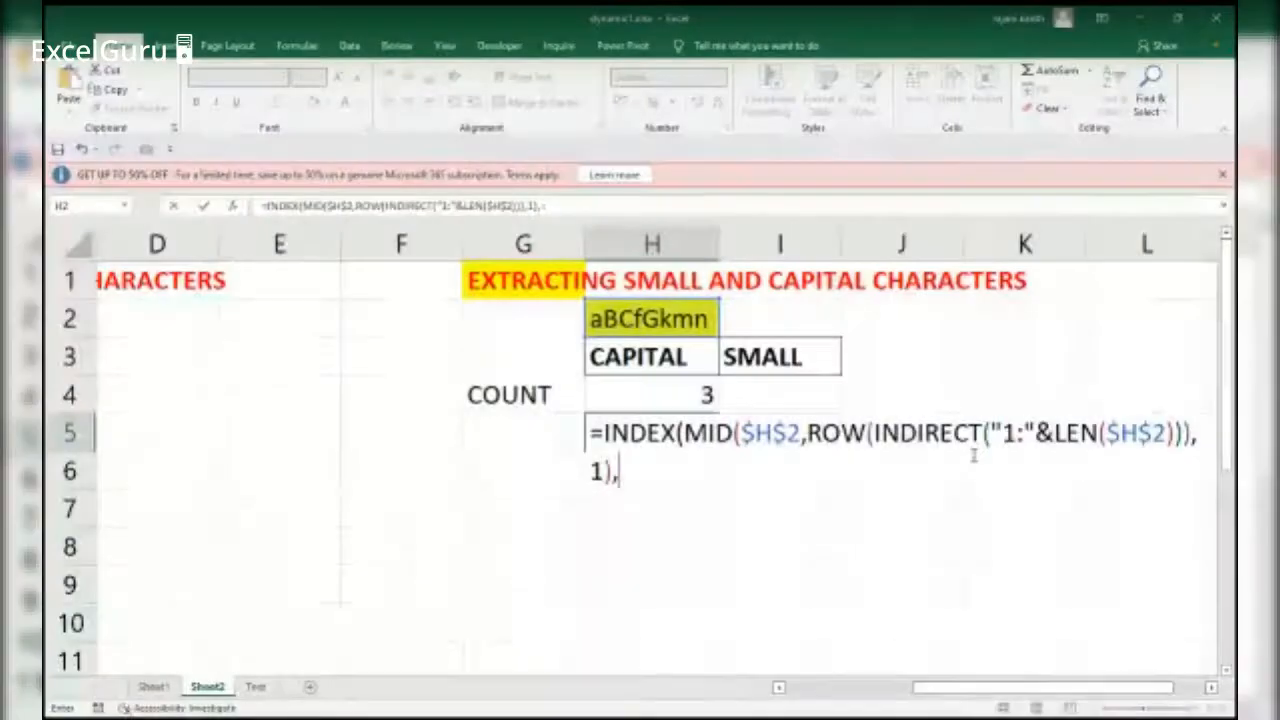
Step: Add SMALL(IF( with the copied EXACT formula as the test, followed by ROWS(h$5:h5) and closing brackets
type("small")
key("Tab")
type("if")
key("Tab")
key("ctrl+v")
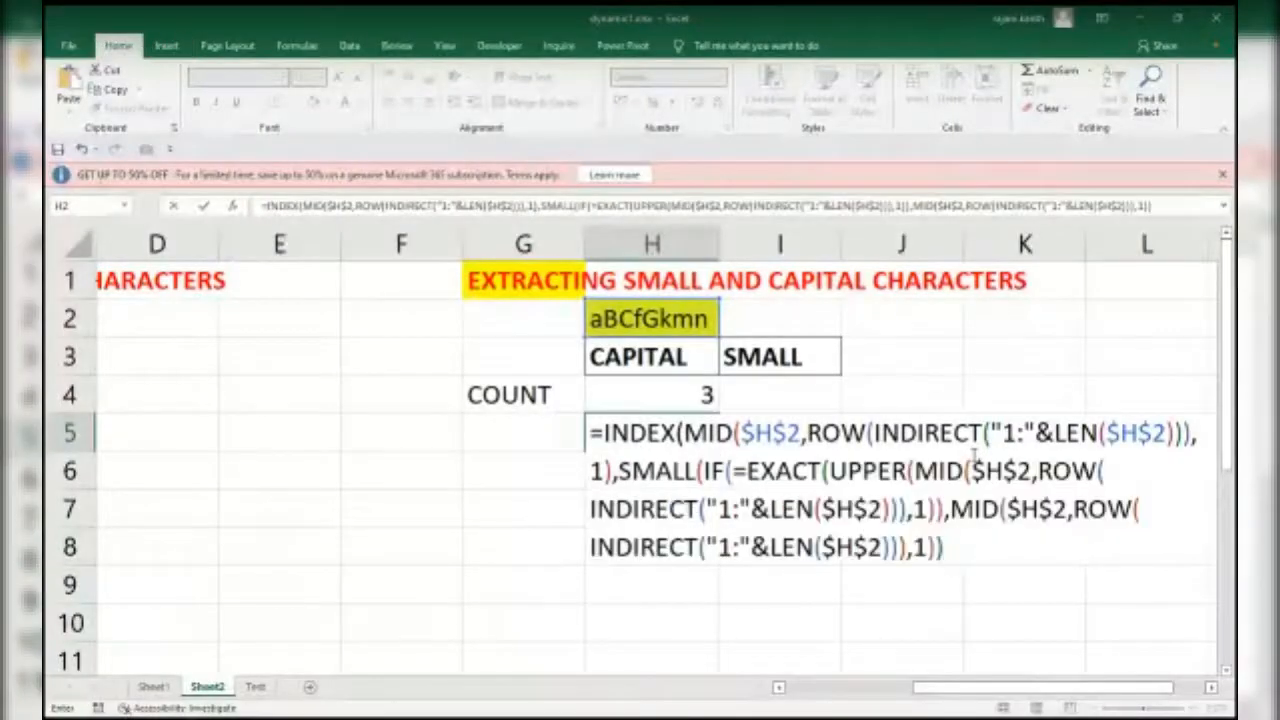
type("),rows")
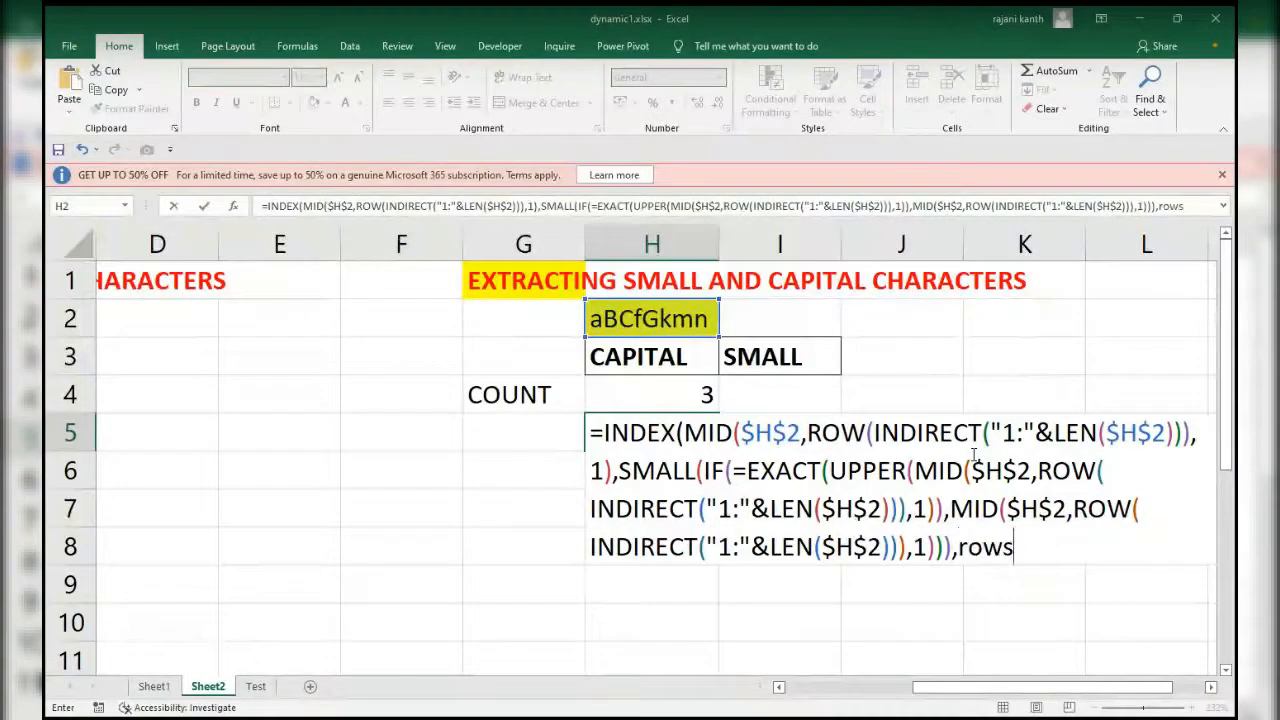
key("Tab")
type("h$5")
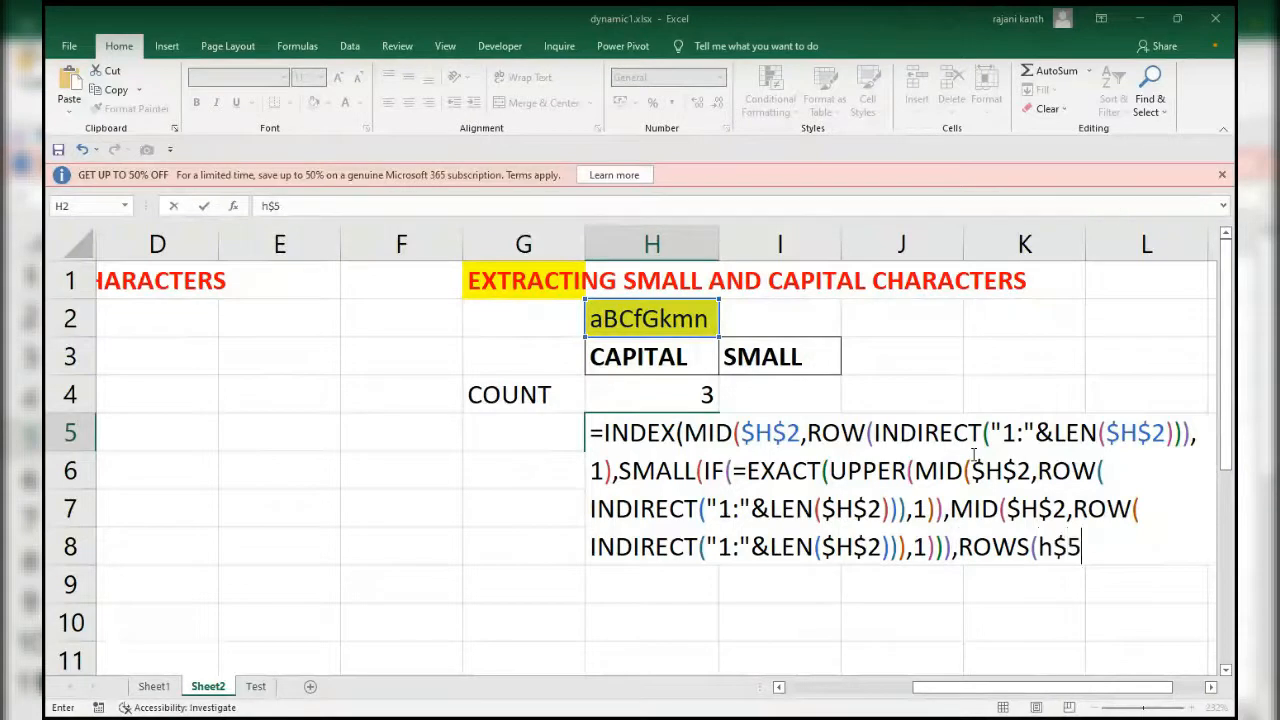
type(":h5)))")
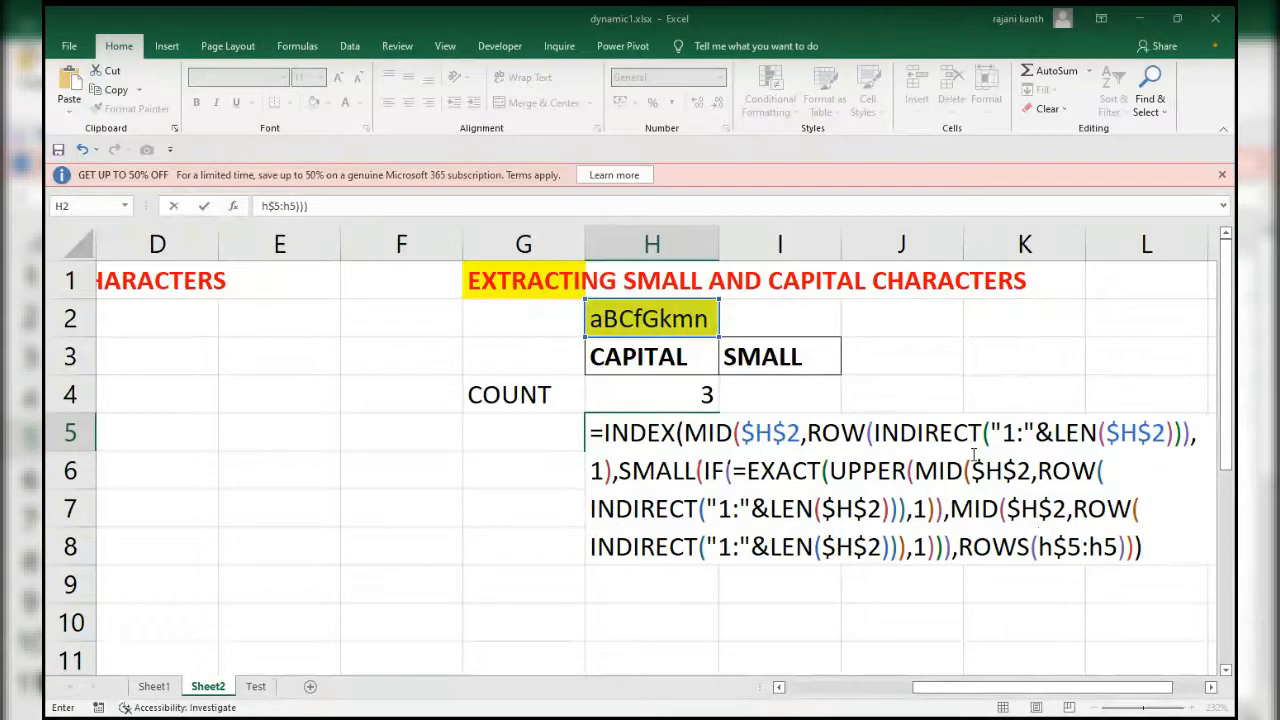
Step: Try to enter H5's formula as an array formula, and remove the stray equals sign between IF( and EXACT
key("ctrl+shift+Return")
key("Return")
key("BackSpace")
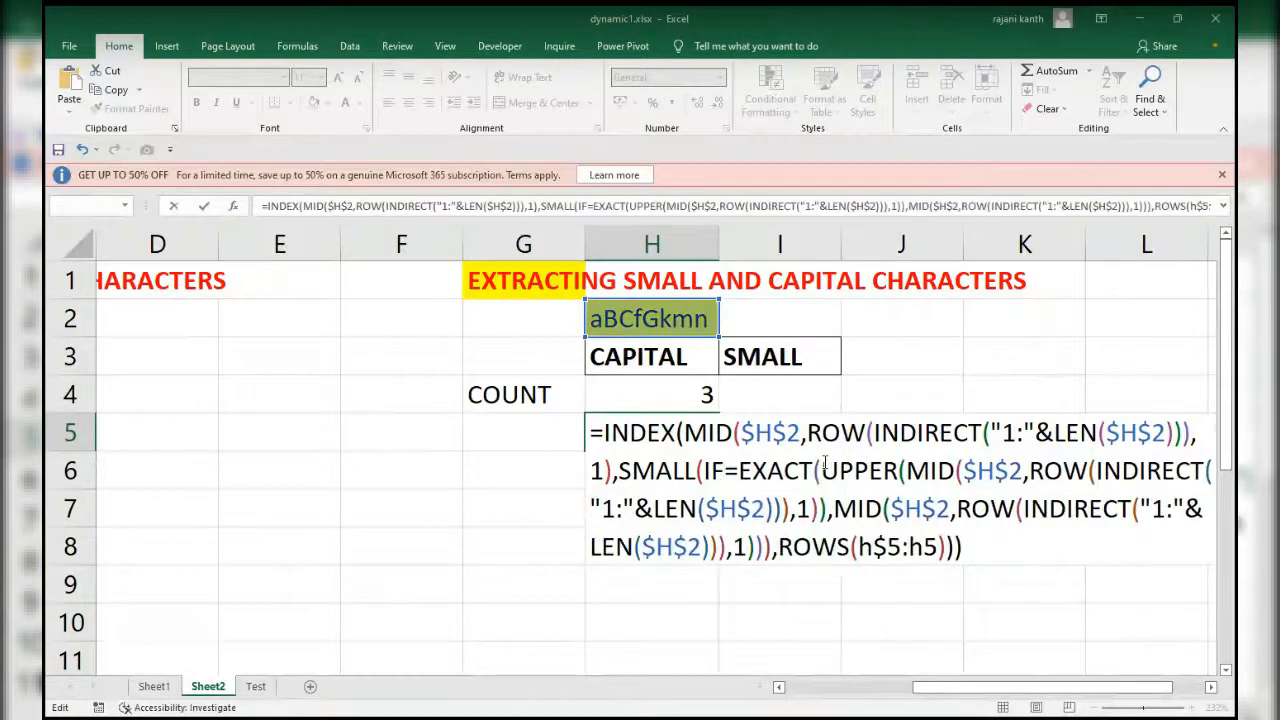
key("Delete")
type("(")
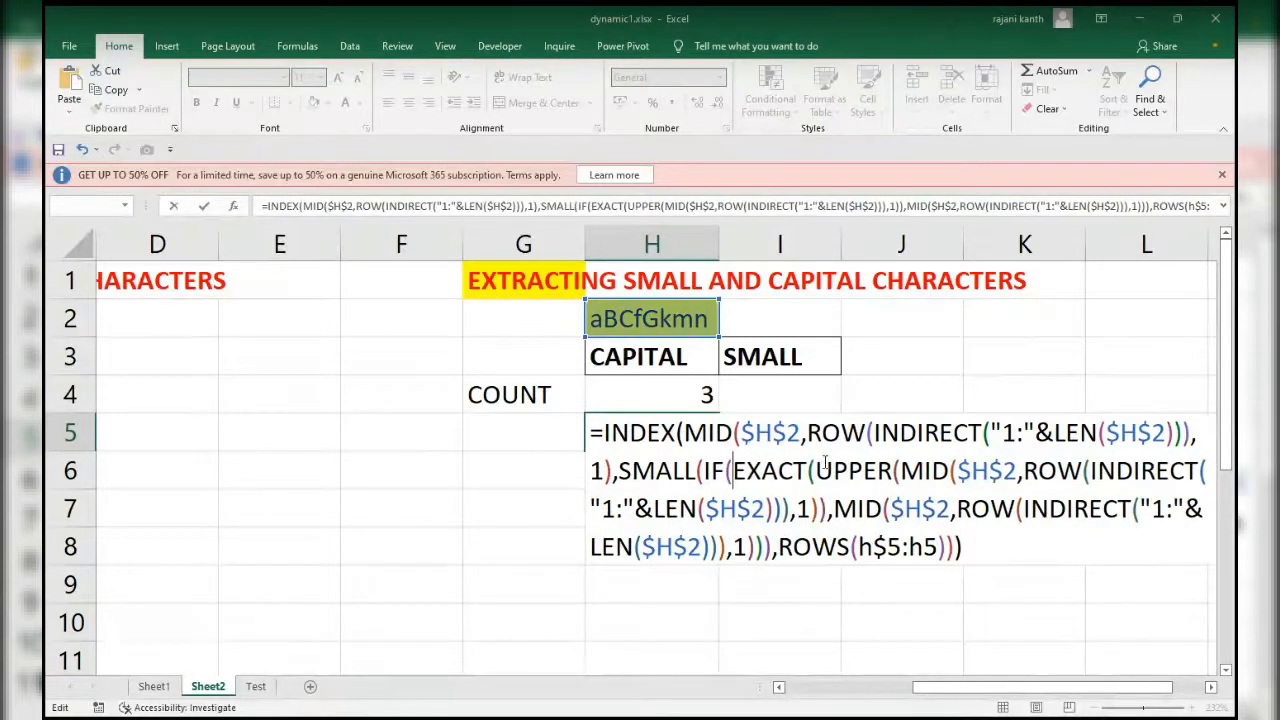
key("Return")
key("Return")
Step: Remove the surplus bracket after the EXACT test in H5, add a closing bracket at the end and try to enter the formula
left_click_drag(766, 546, 733, 470)
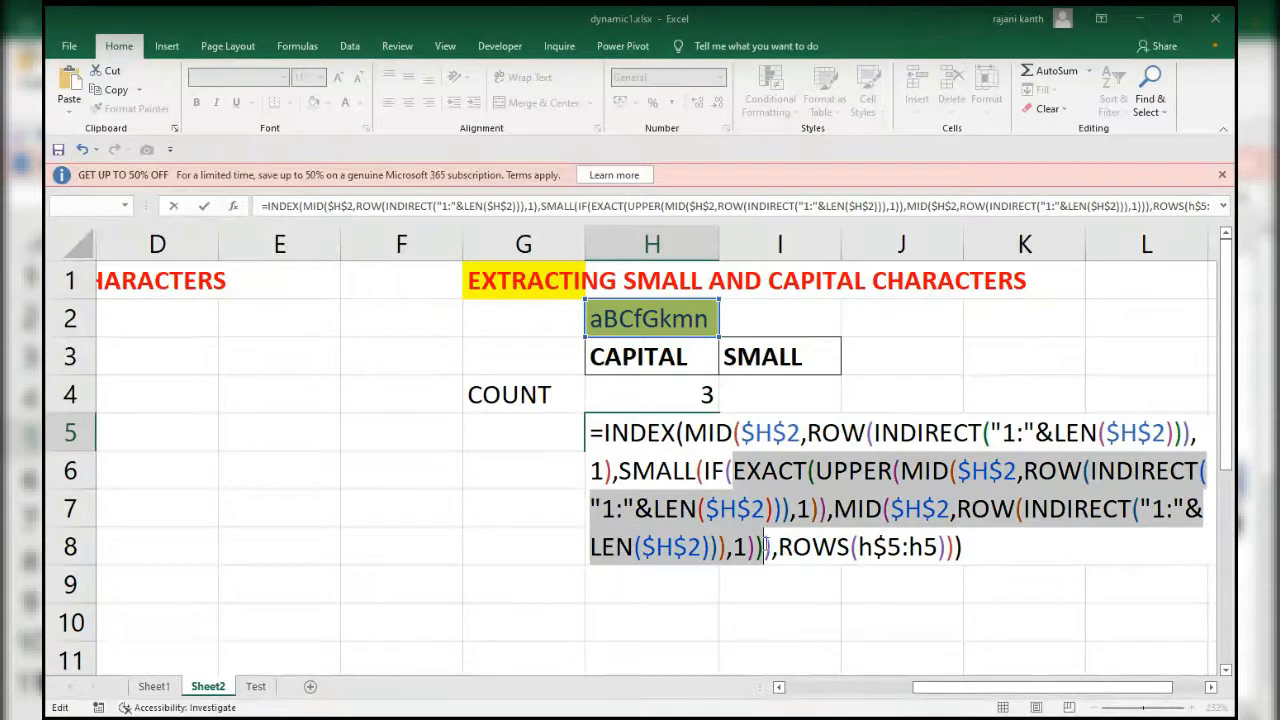
key("Right")
key("BackSpace")
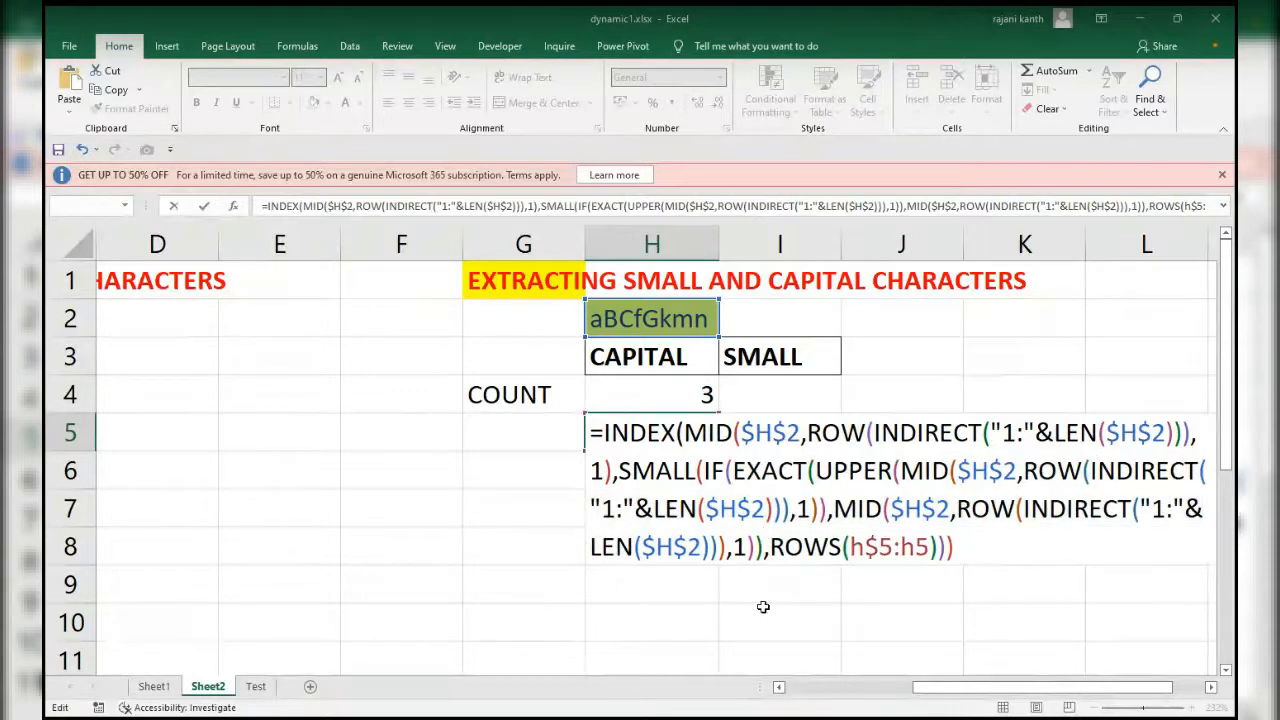
left_click(965, 549)
type(")")
key("Return")
key("Return")
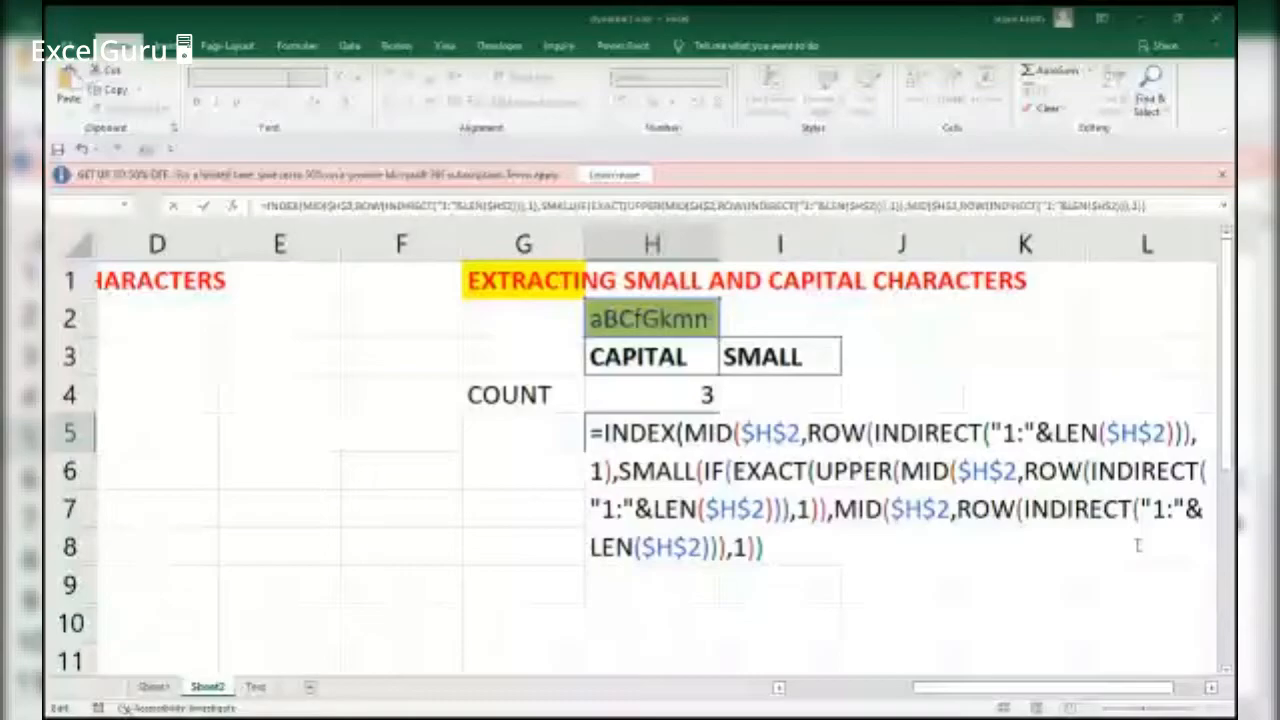
Step: Add a copy of the second MID's ROW(INDIRECT("1:"&LEN($H$2))) as the IF's true value in H5, followed by a closing bracket
type(",")
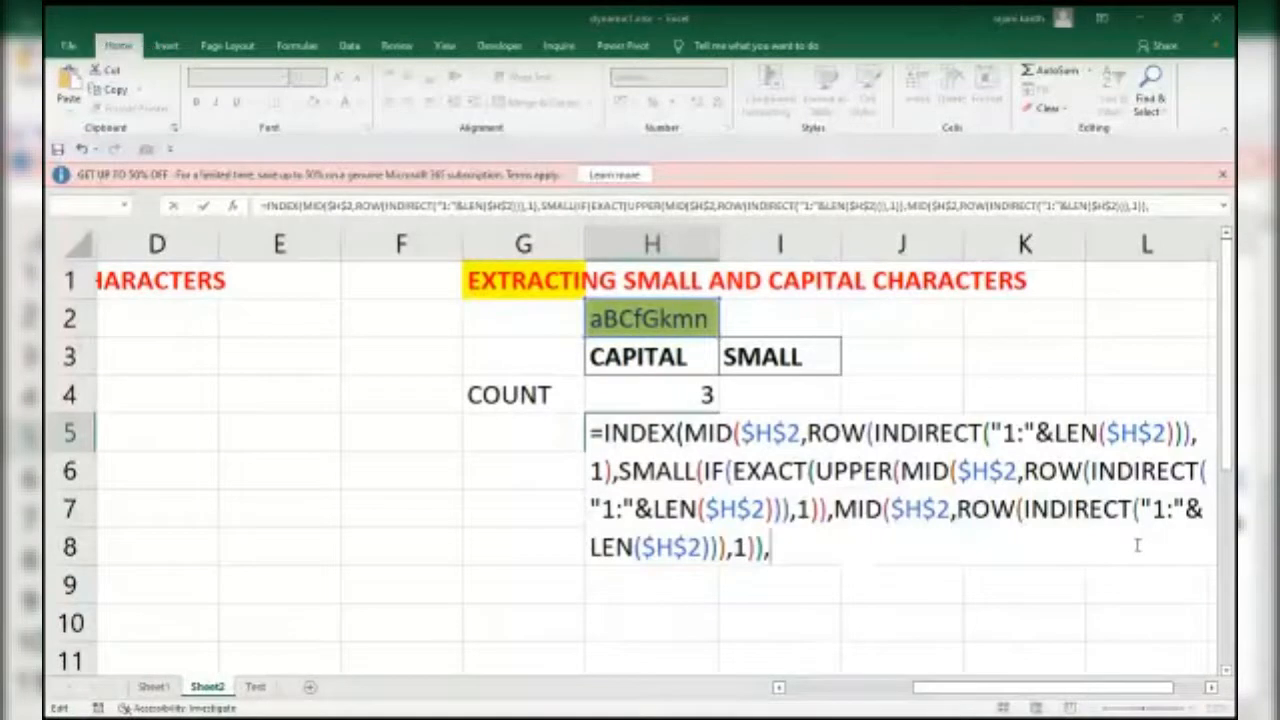
scroll(1043, 488, "down", 1)
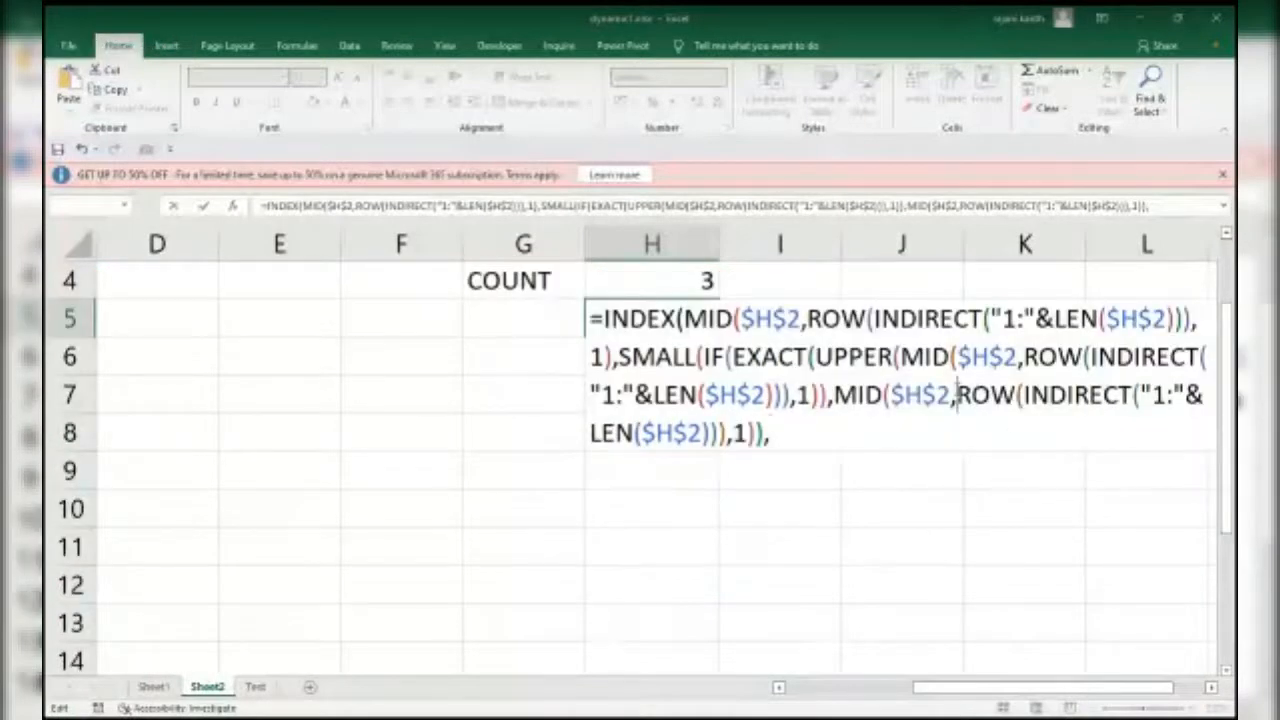
left_click_drag(956, 395, 728, 432)
key("ctrl+c")
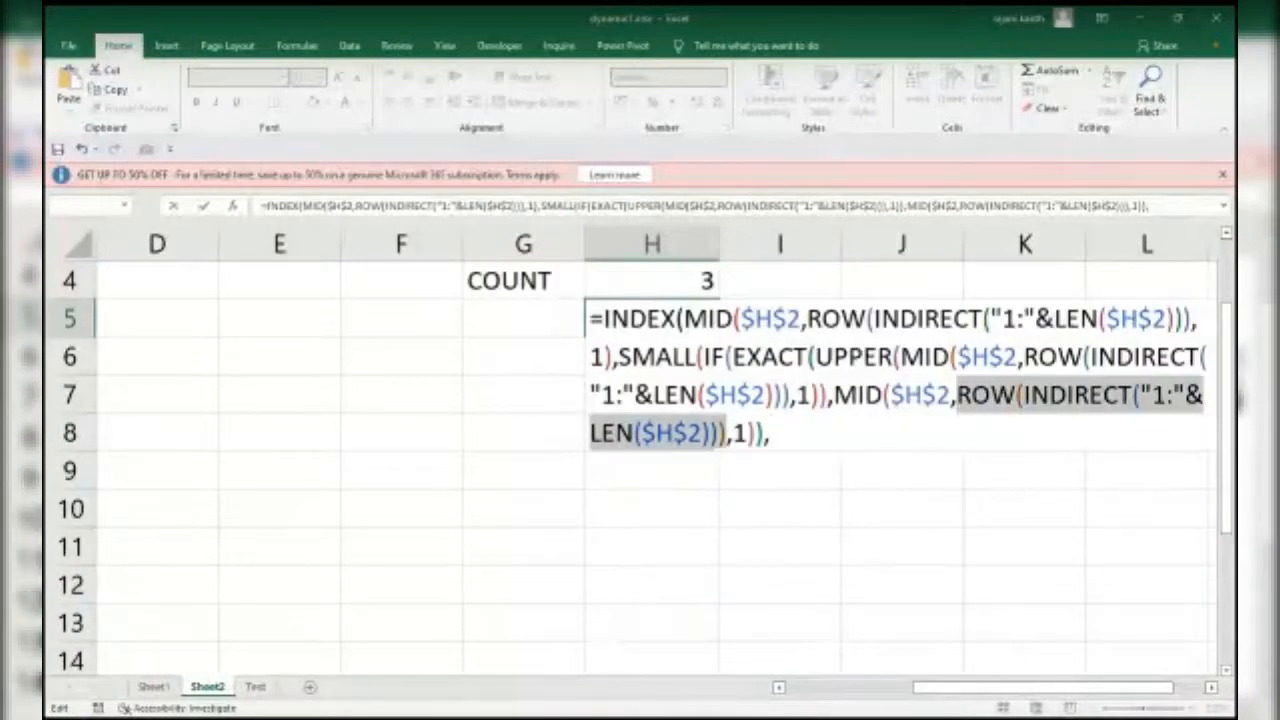
left_click(770, 432)
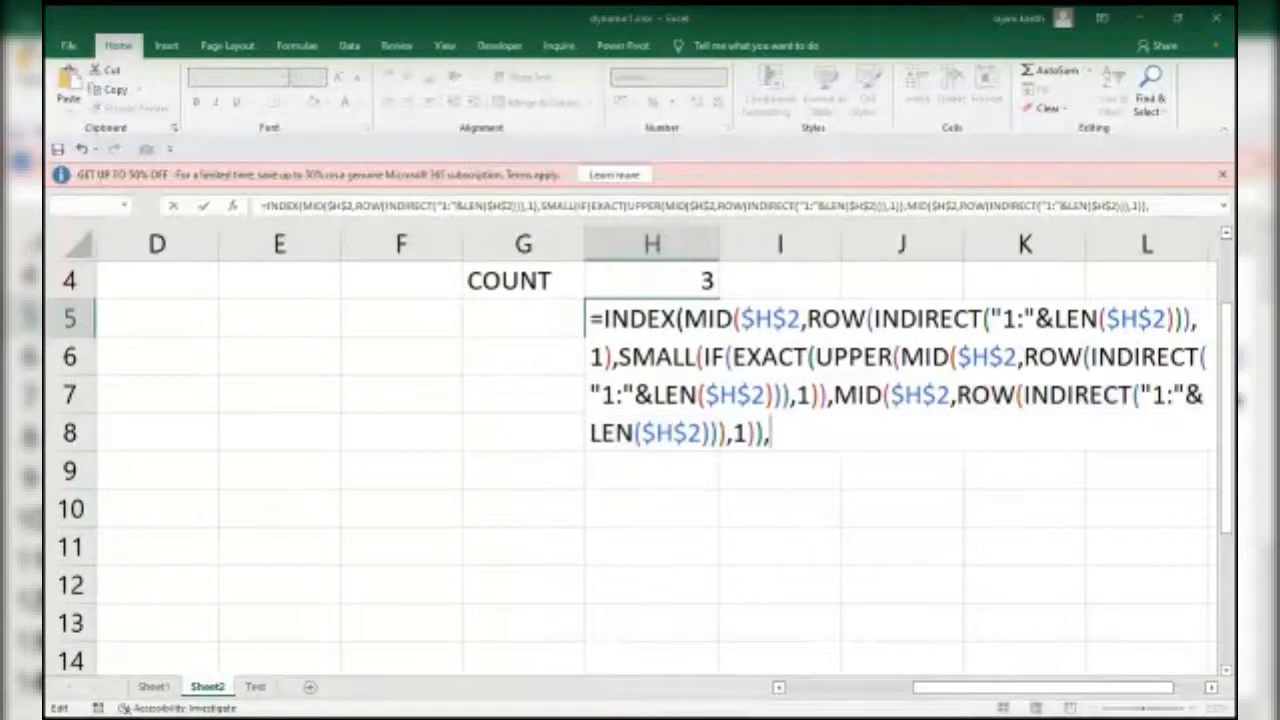
key("ctrl+v")
type(")")
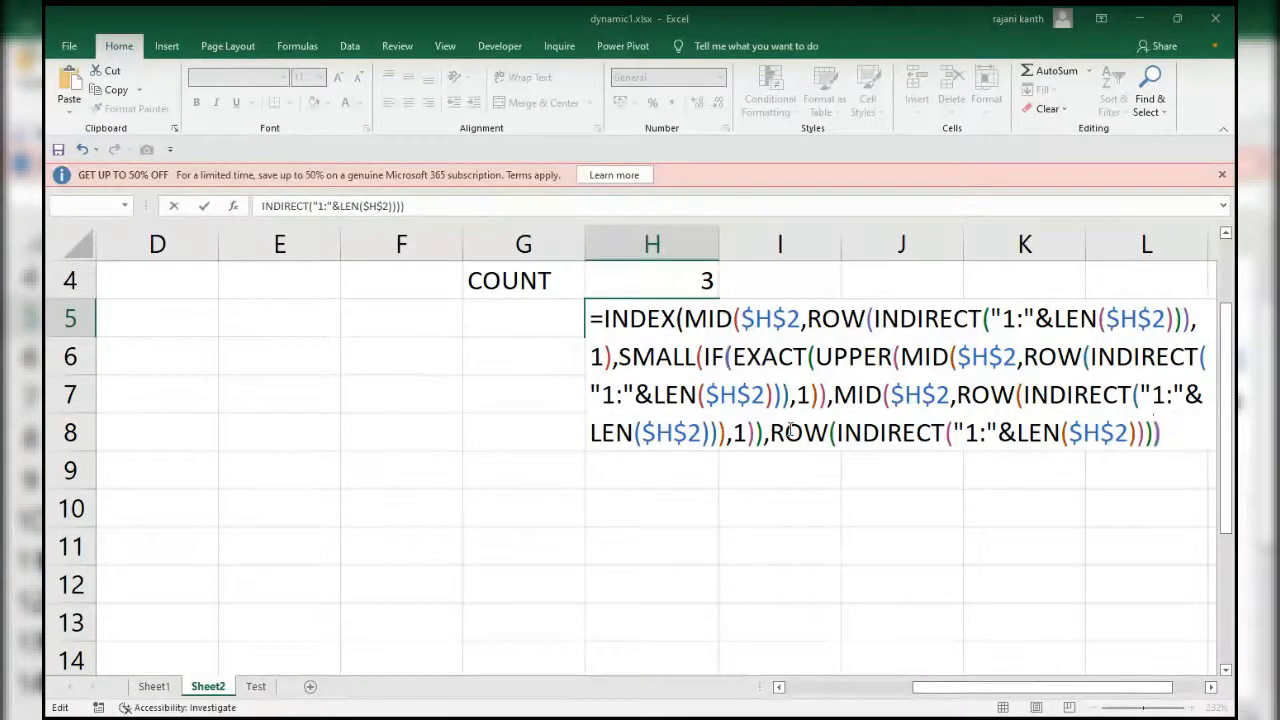
Step: Complete H5 with ROWS(h$5:h5))) as SMALL's position argument, enter it as an array formula and fill it down to H10
type(",rows")
key("Tab")
type("h$")
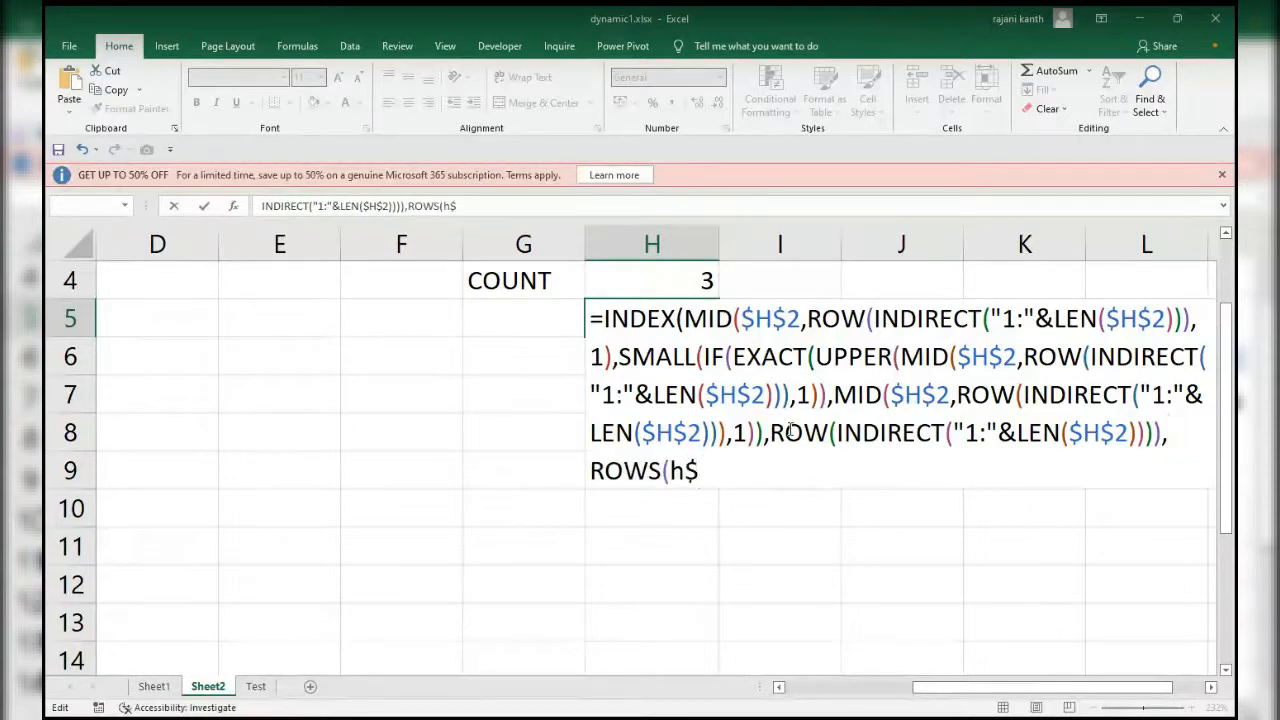
type("5:h5)))")
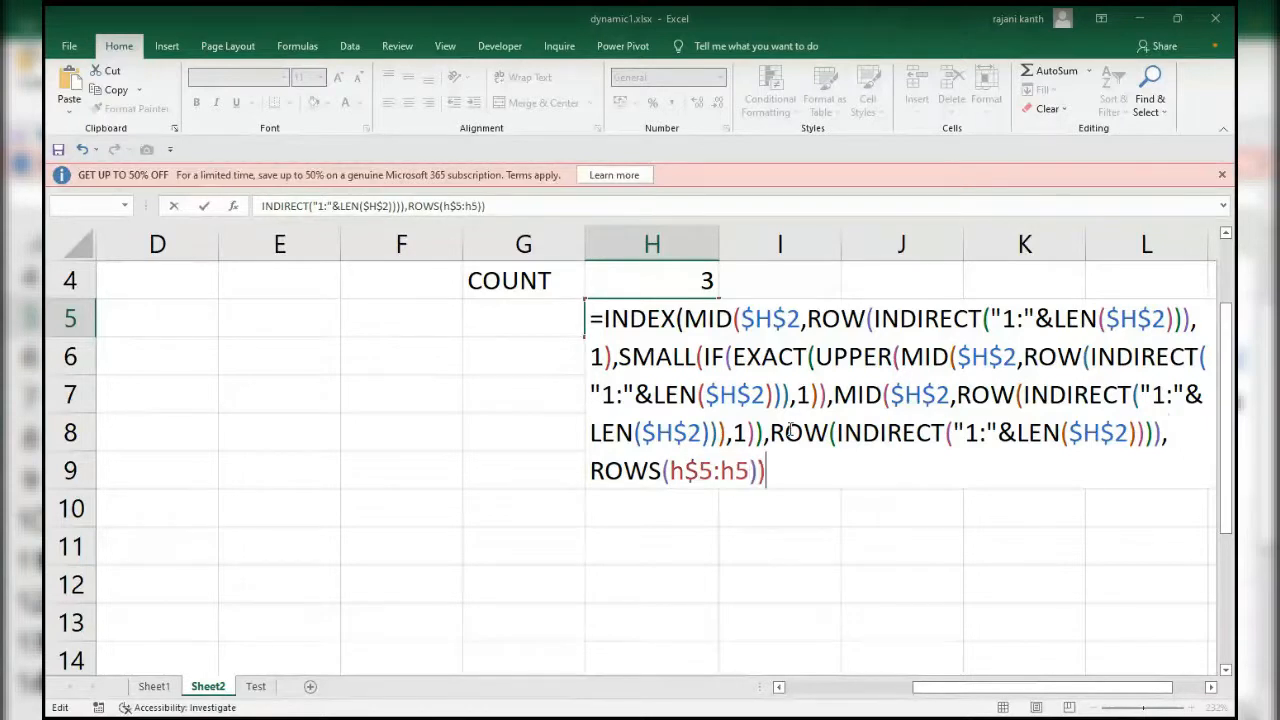
key("ctrl+shift+Return")
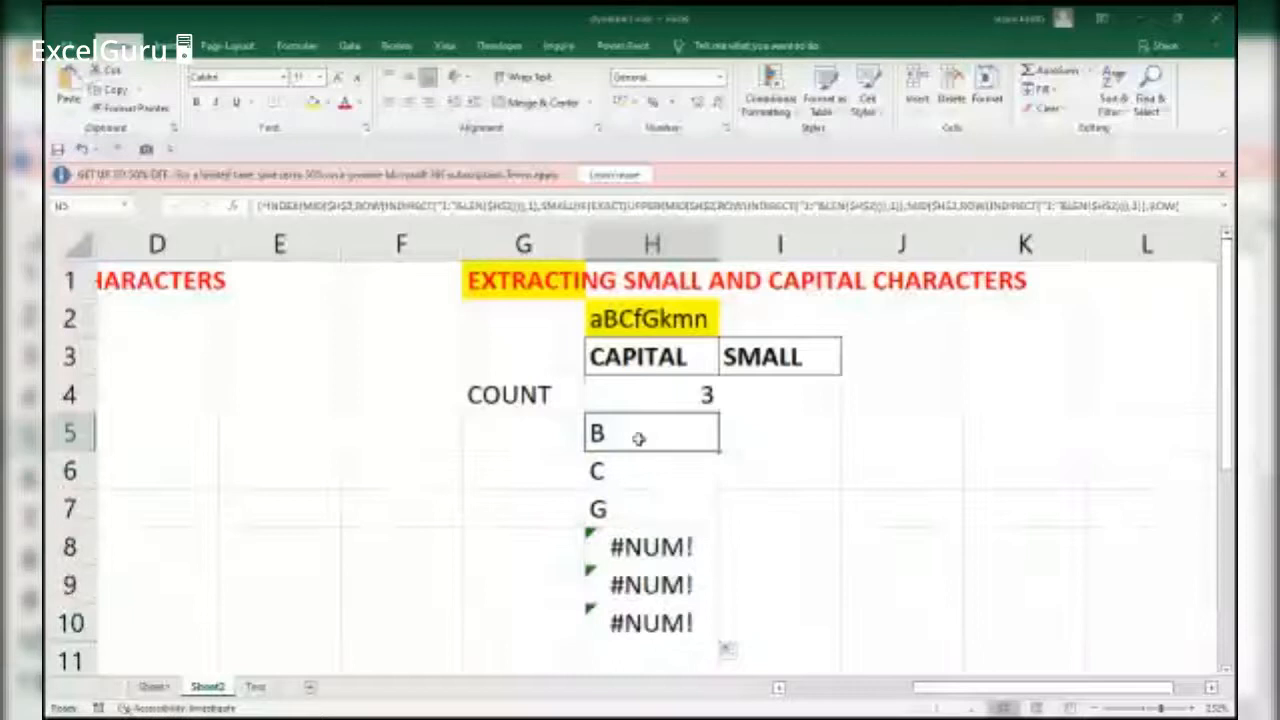
Step: Copy the capital count formula from H4 into I4 and replace UPPER with LOWER to count the small letters
left_click(686, 378)
scroll(686, 380, "down", 1)
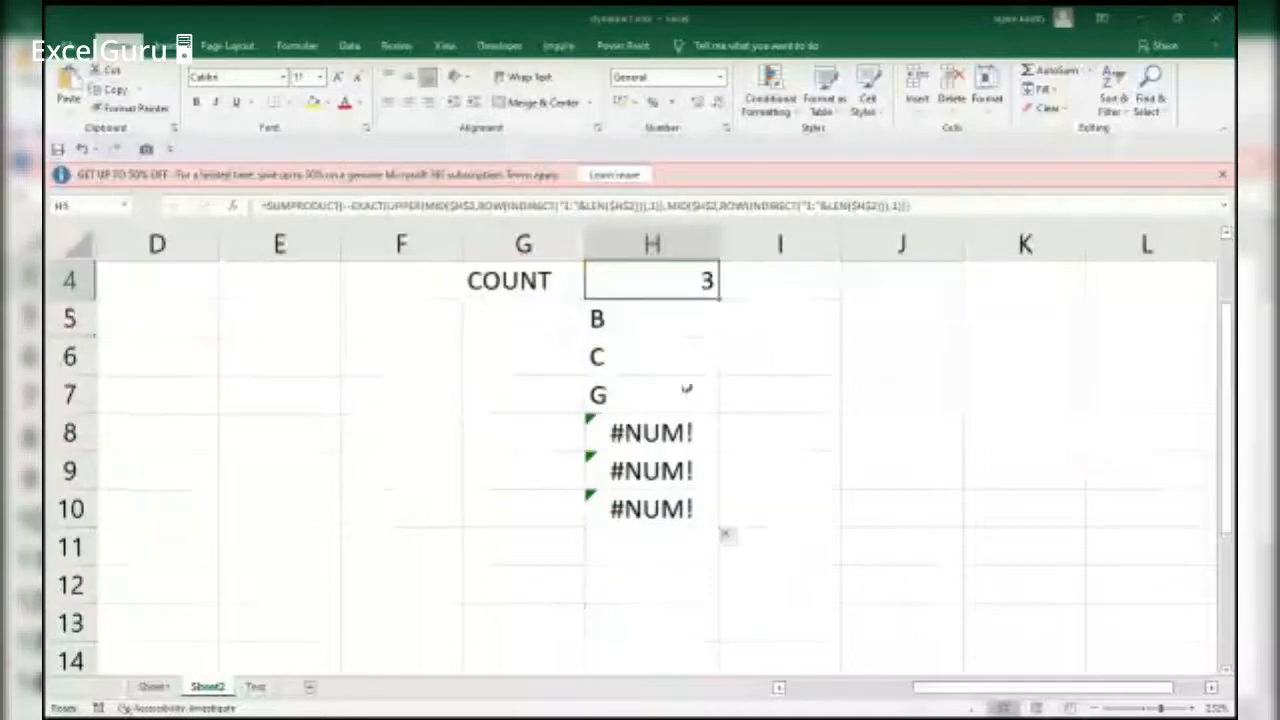
scroll(717, 420, "up", 1)
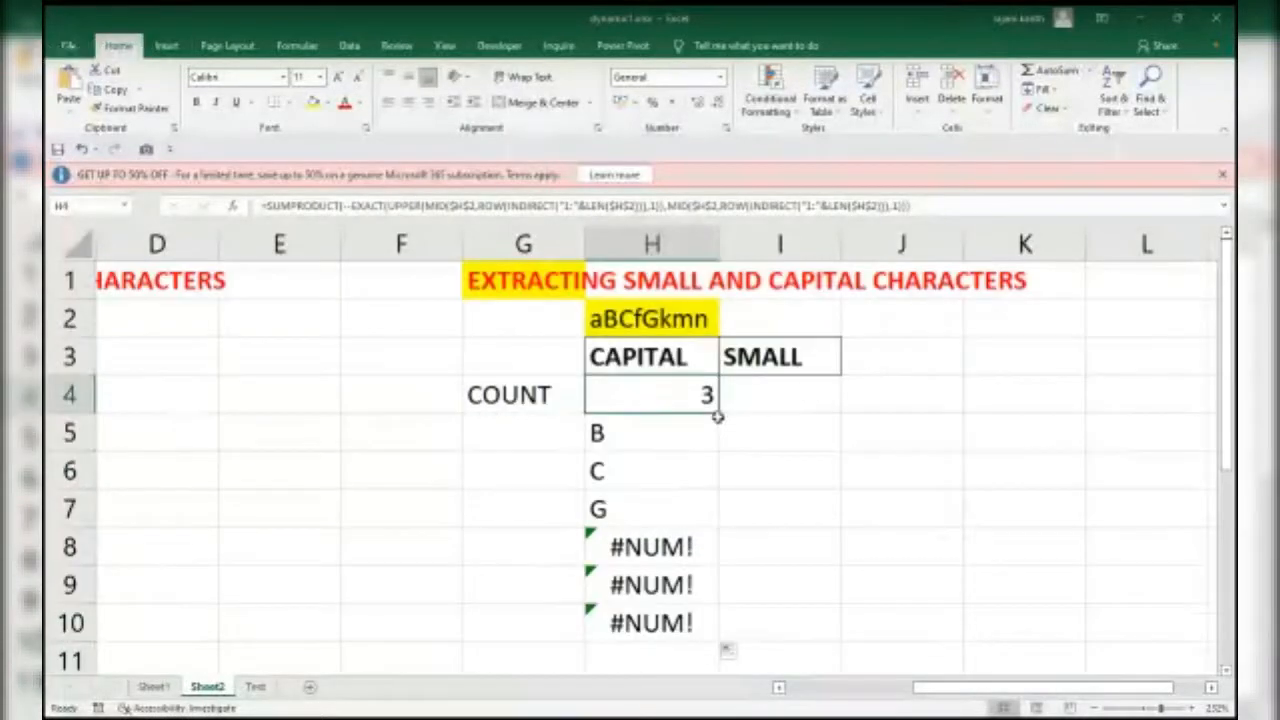
left_click(795, 397)
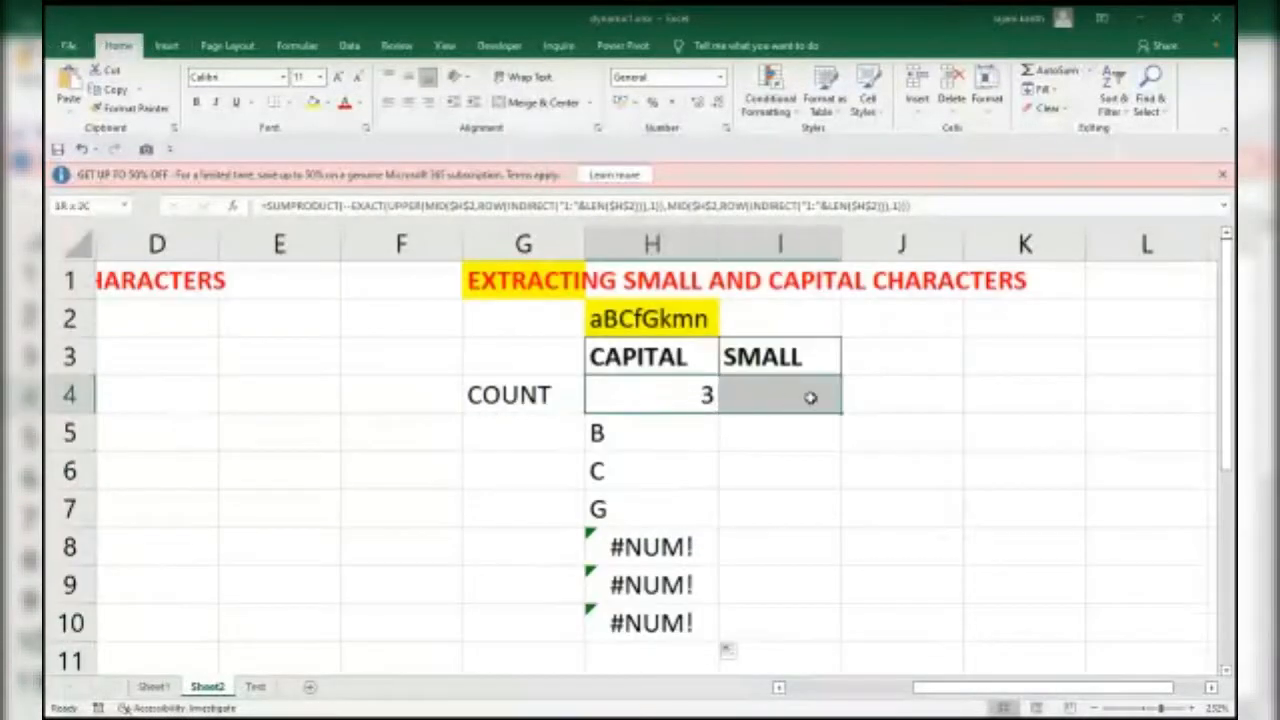
key("ctrl+v")
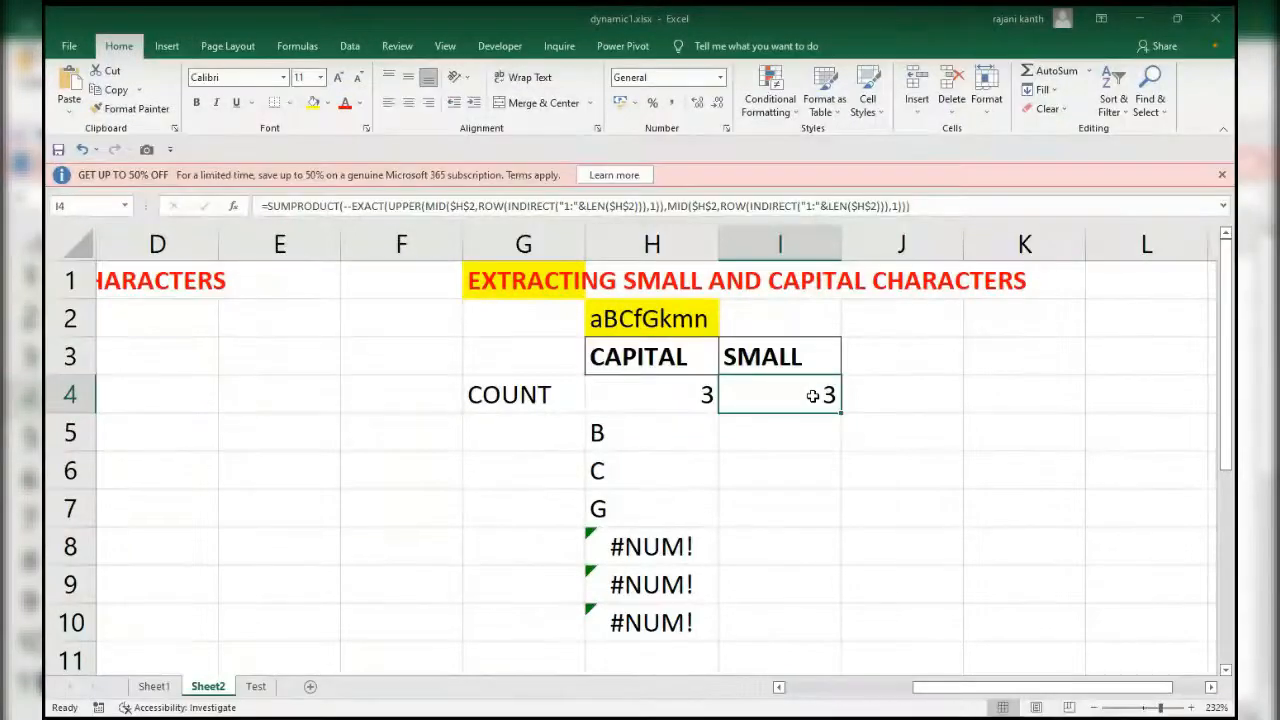
double_click(731, 397)
double_click(1050, 395)
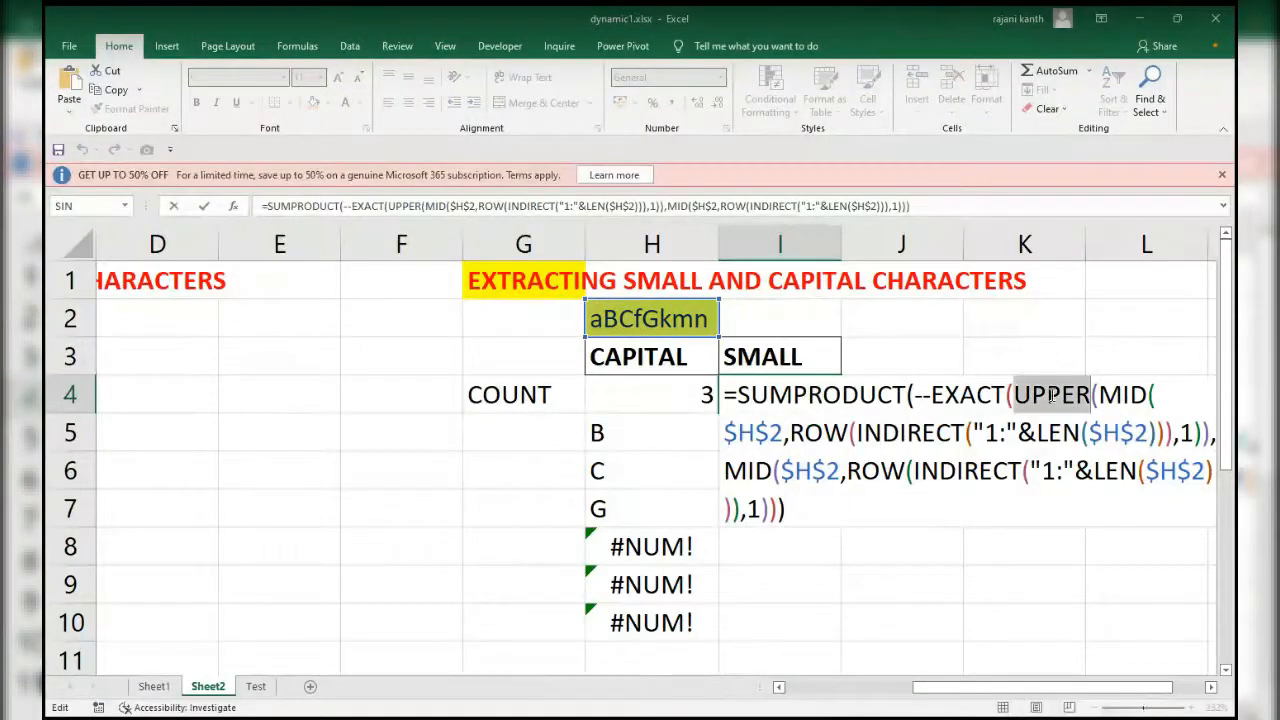
type("lower")
key("Return")
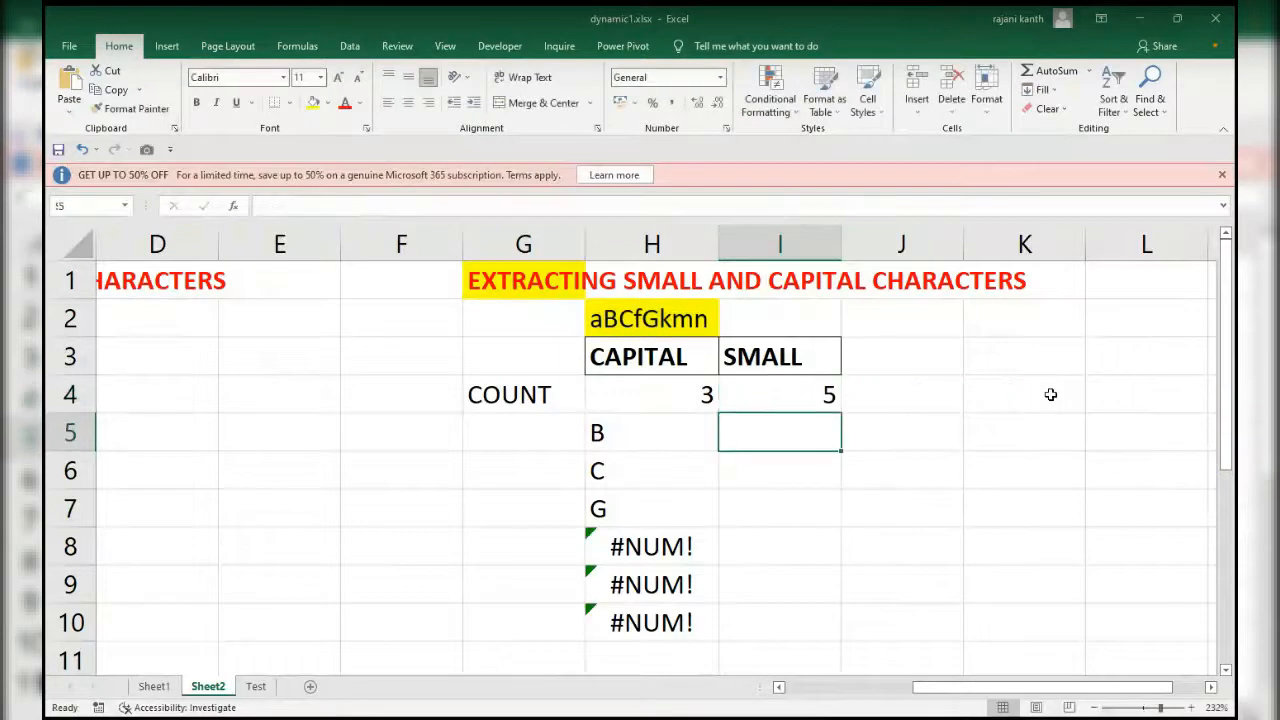
Step: Copy H5's formula into I5, replace UPPER with LOWER as an array formula, and fill it down to I10
left_click(668, 436)
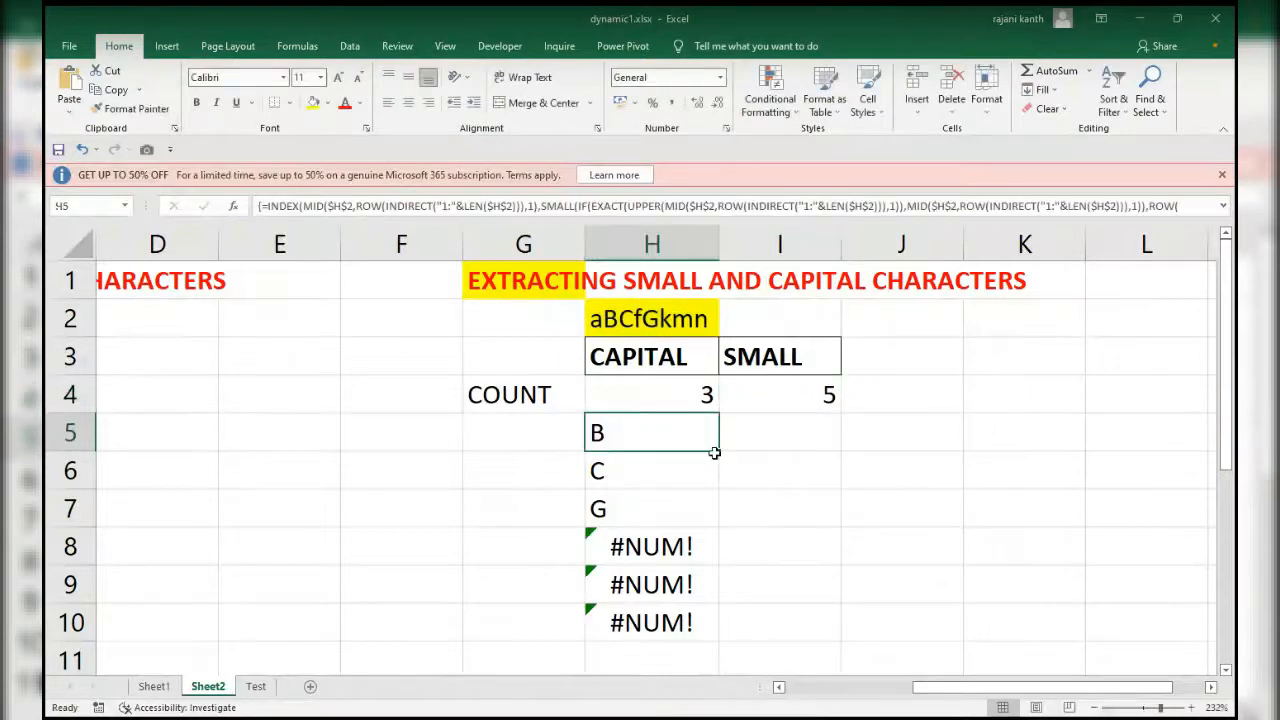
left_click_drag(719, 453, 790, 434)
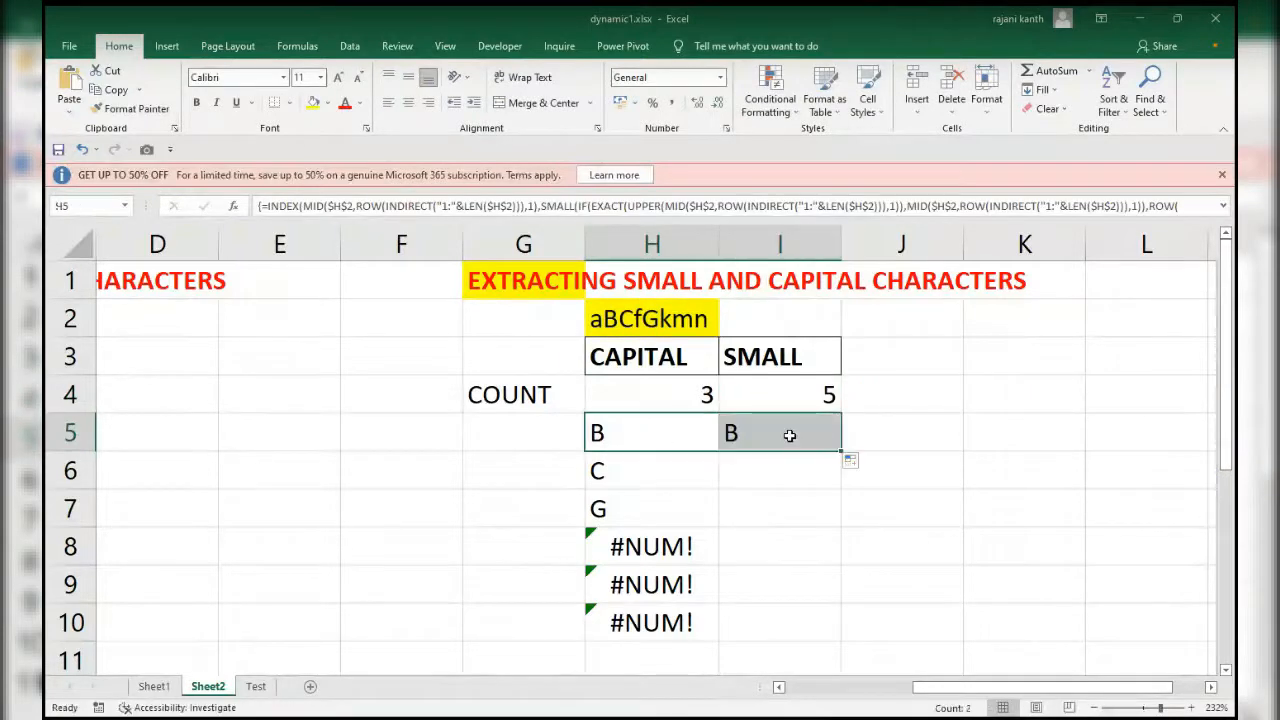
left_click(787, 434)
key("F2")
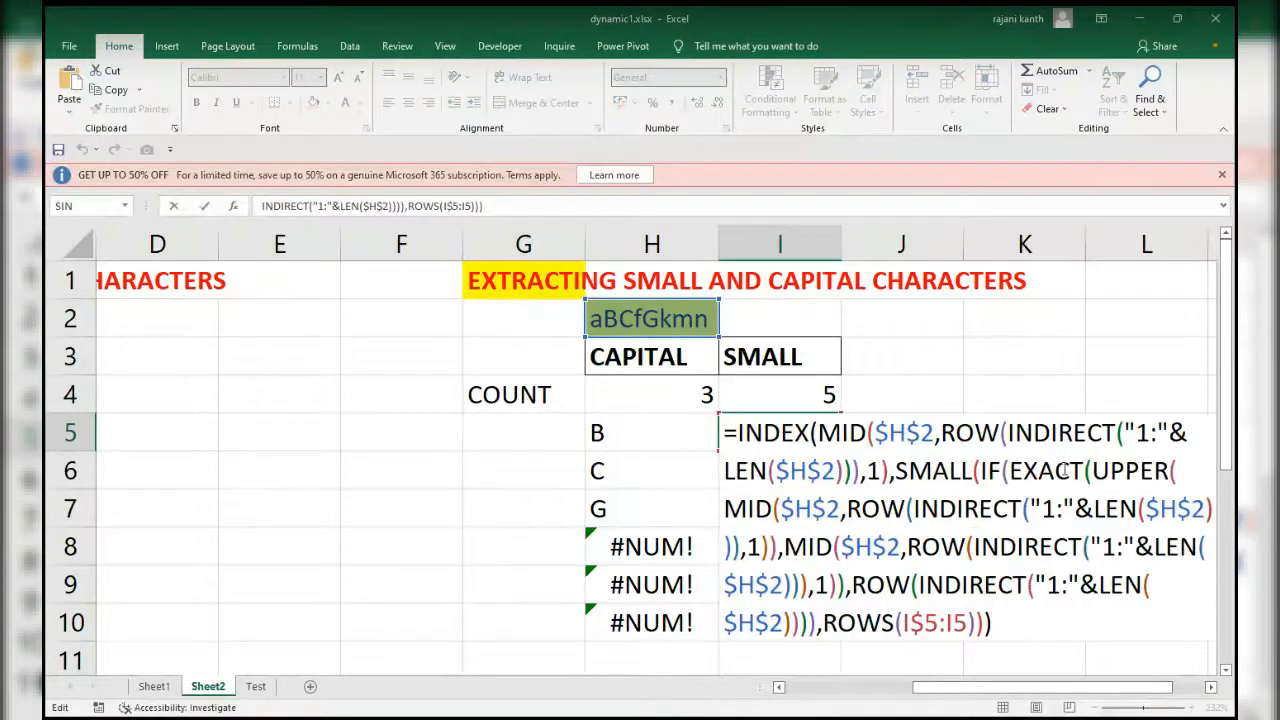
double_click(1130, 470)
type("lower")
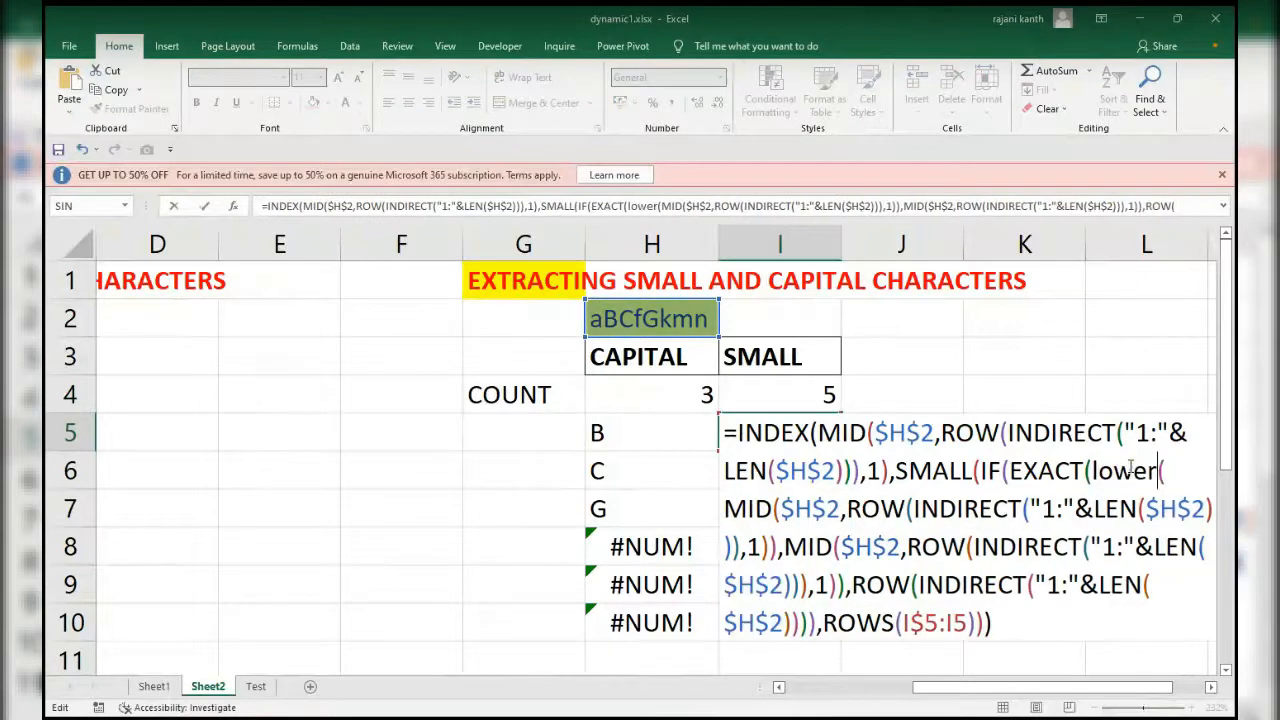
key("ctrl+shift+Return")
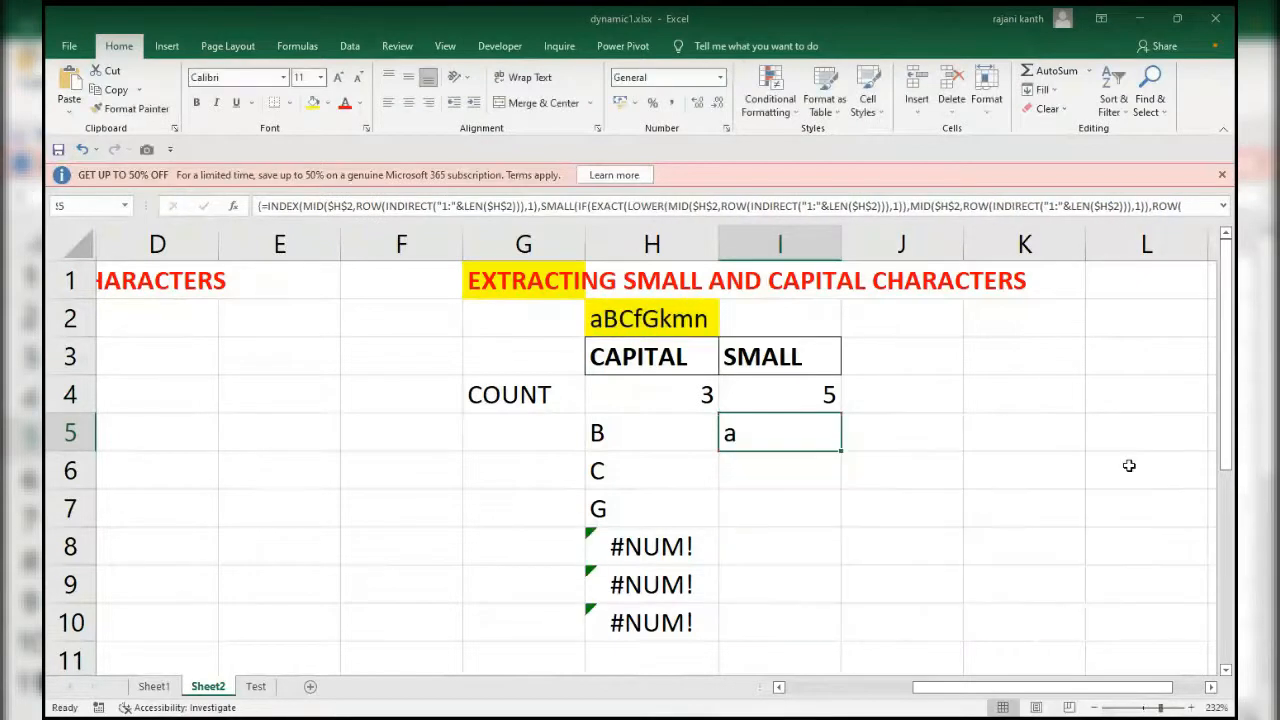
double_click(841, 451)
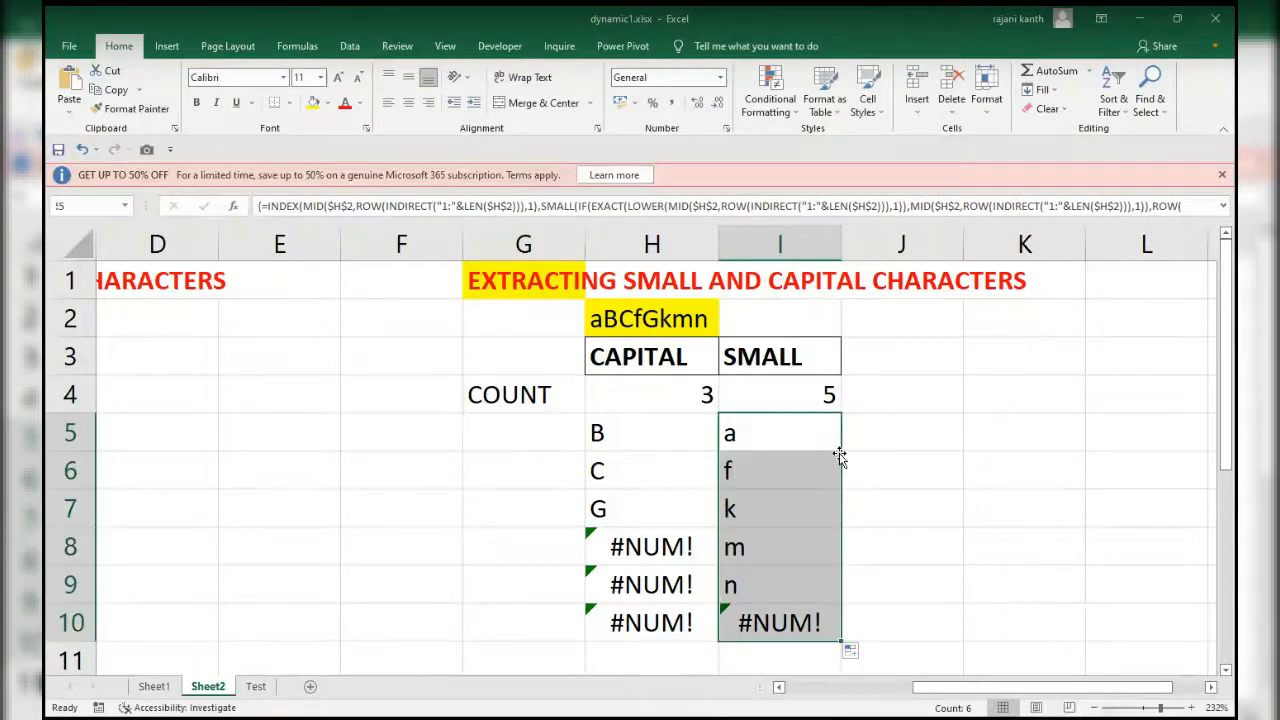
Step: Replace the sample text in H2 with aBbCfGhK to test the capital and small letter formulas
key("Up")
key("Up")
key("Up")
key("Up")
key("Left")
key("Down")
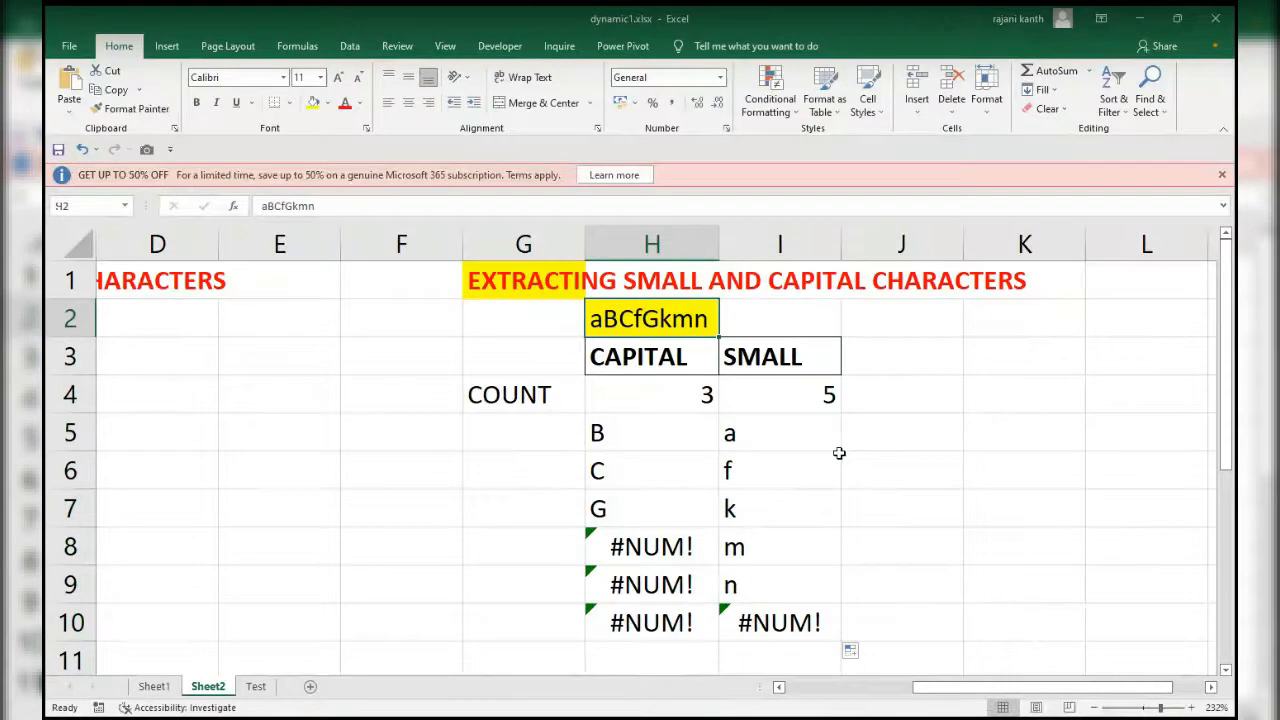
type("aBB")
key("BackSpace")
type("bCfG")
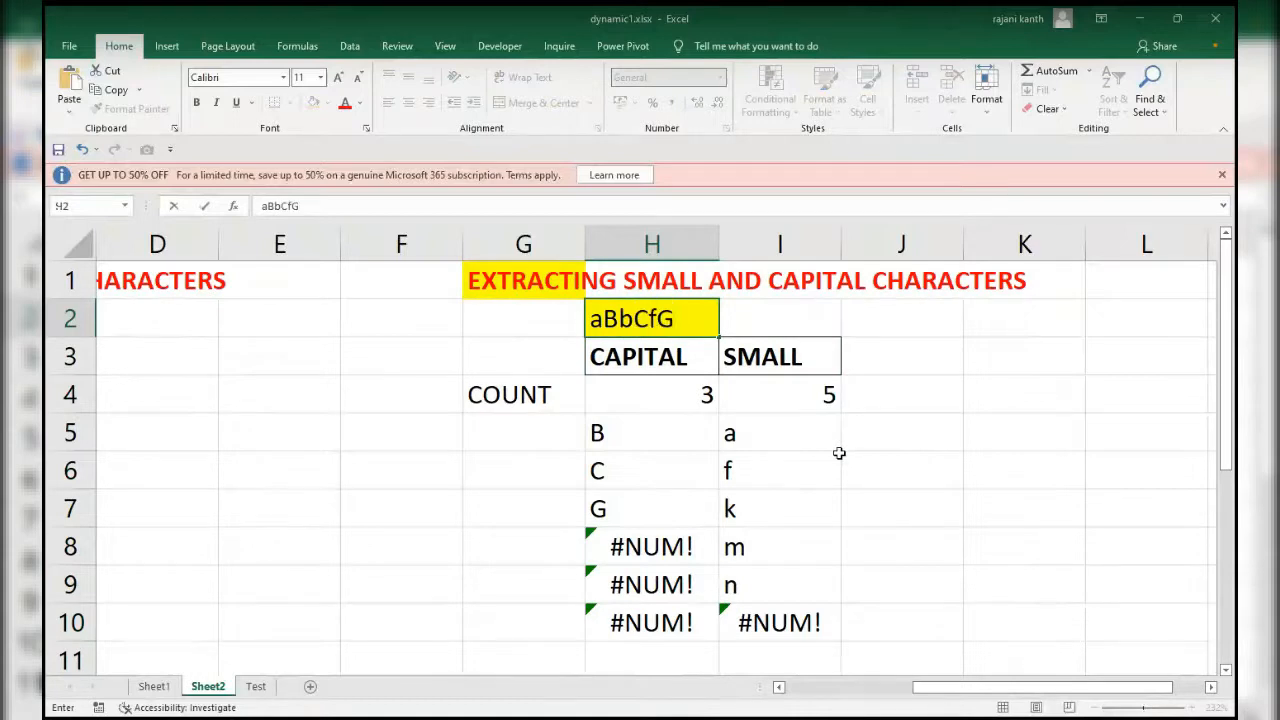
type("hK")
key("Return")
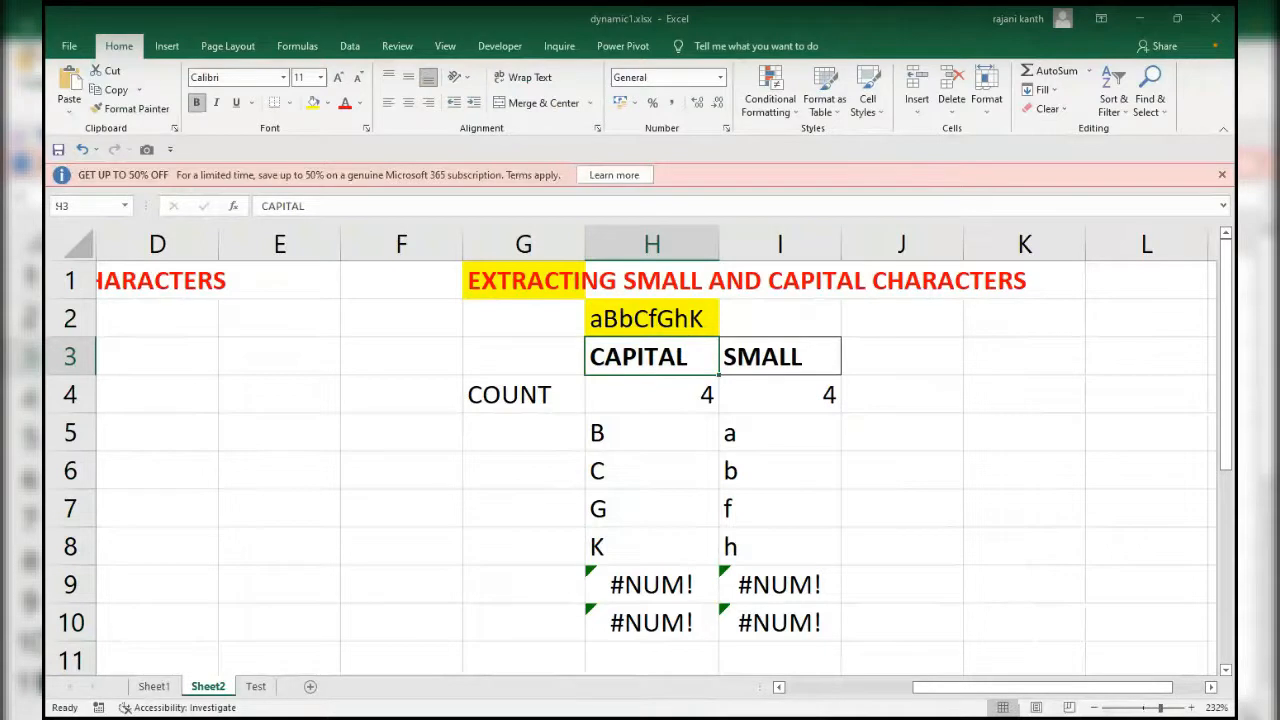
key("alt+Tab")
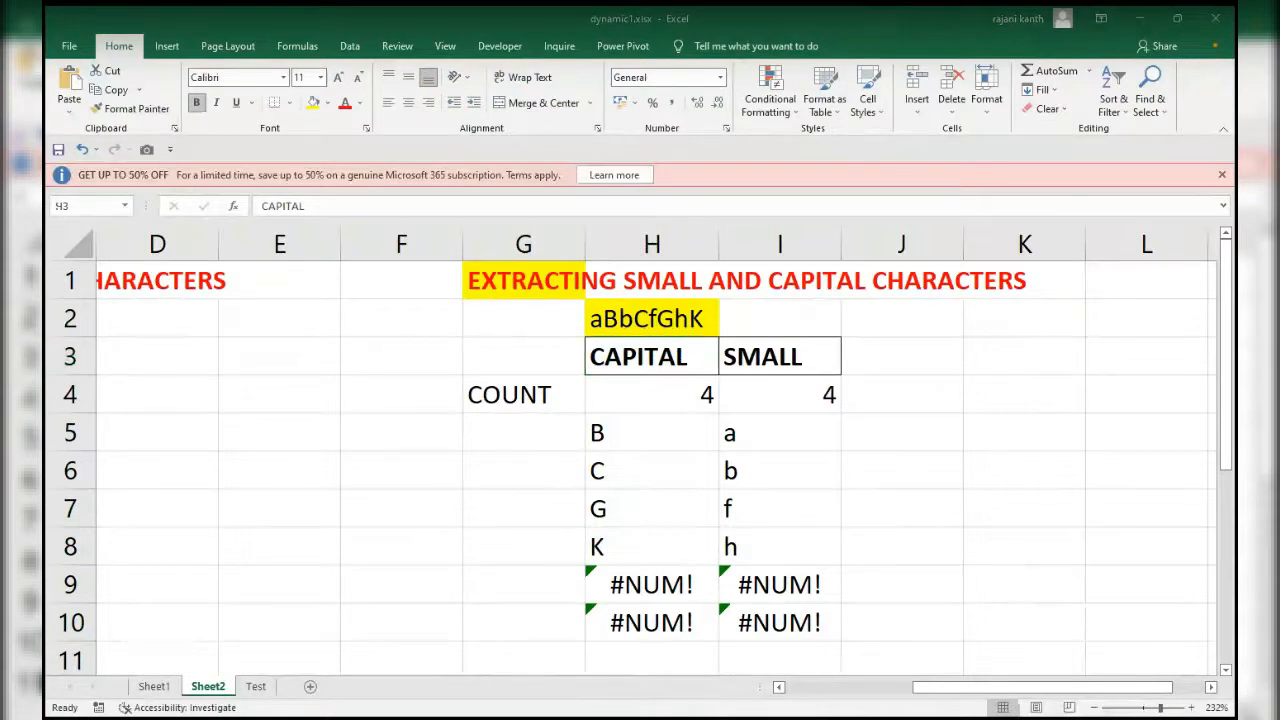